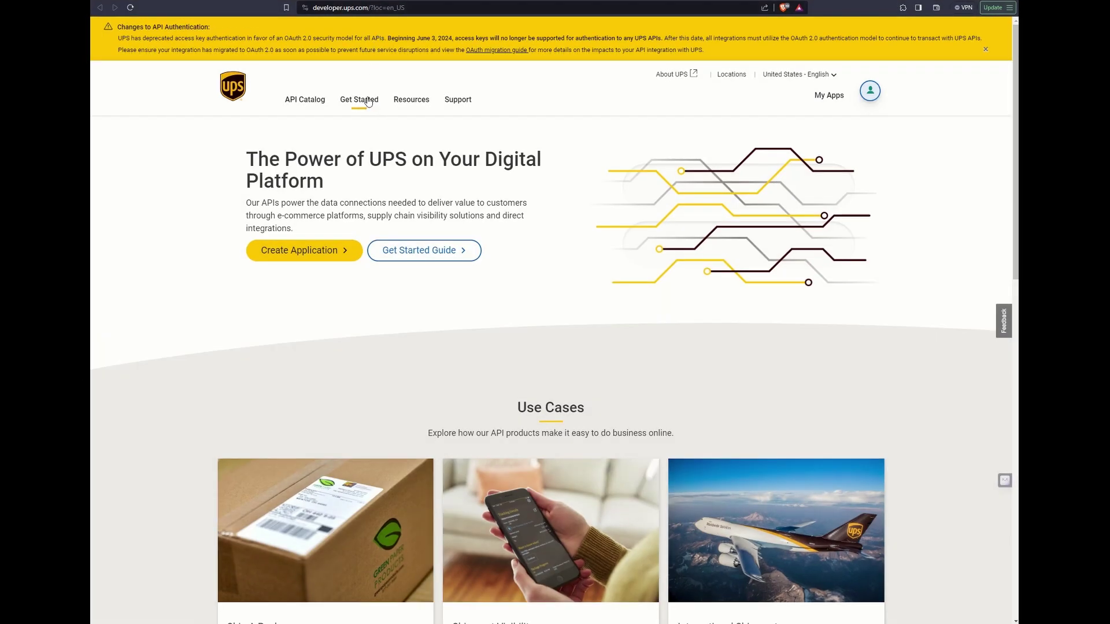
- Open the PowerfulAutomate app's details and credentials from My Apps in the UPS Developer Portal
{"action": "scroll", "coordinate": [361, 103], "scroll_direction": "down", "scroll_amount": 3}
{"action": "scroll", "coordinate": [547, 89], "scroll_direction": "up", "scroll_amount": 3}
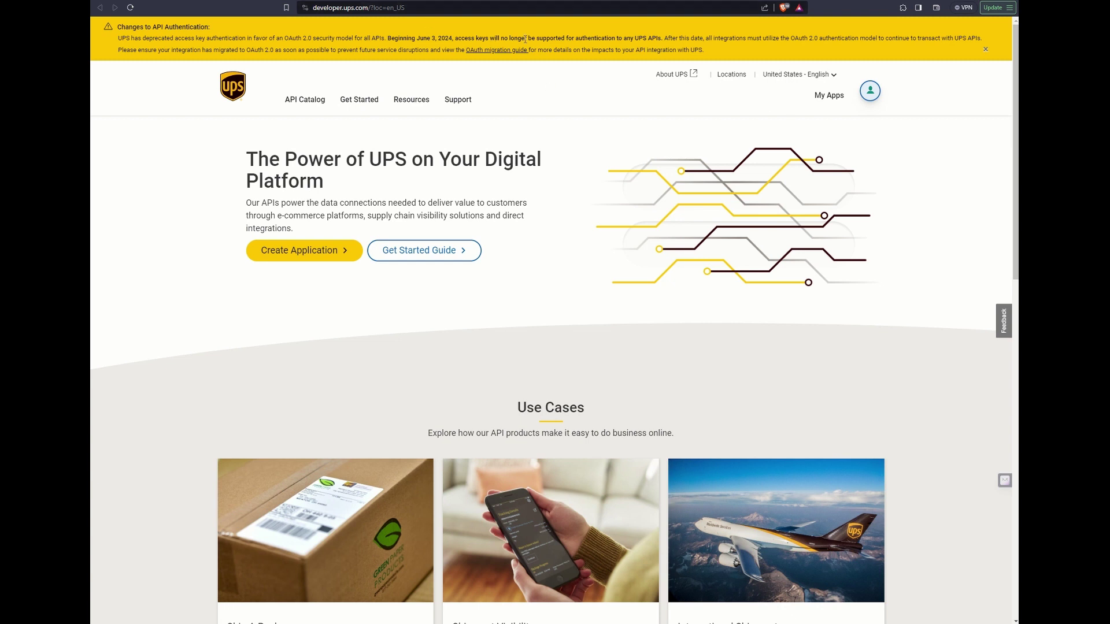
{"action": "left_click", "coordinate": [839, 100]}
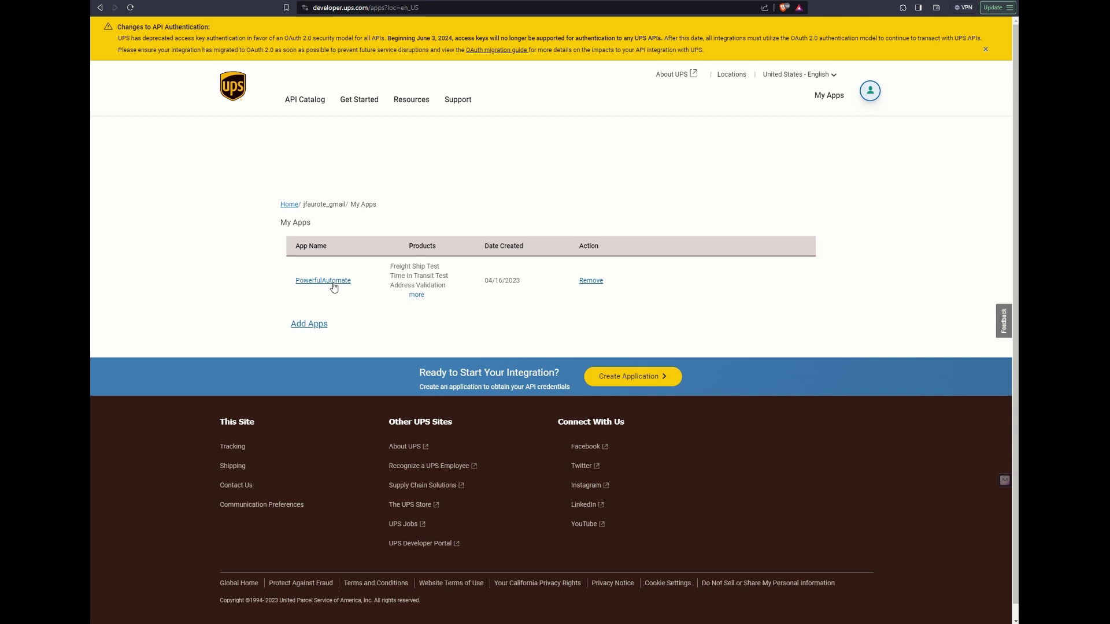
{"action": "left_click", "coordinate": [333, 283]}
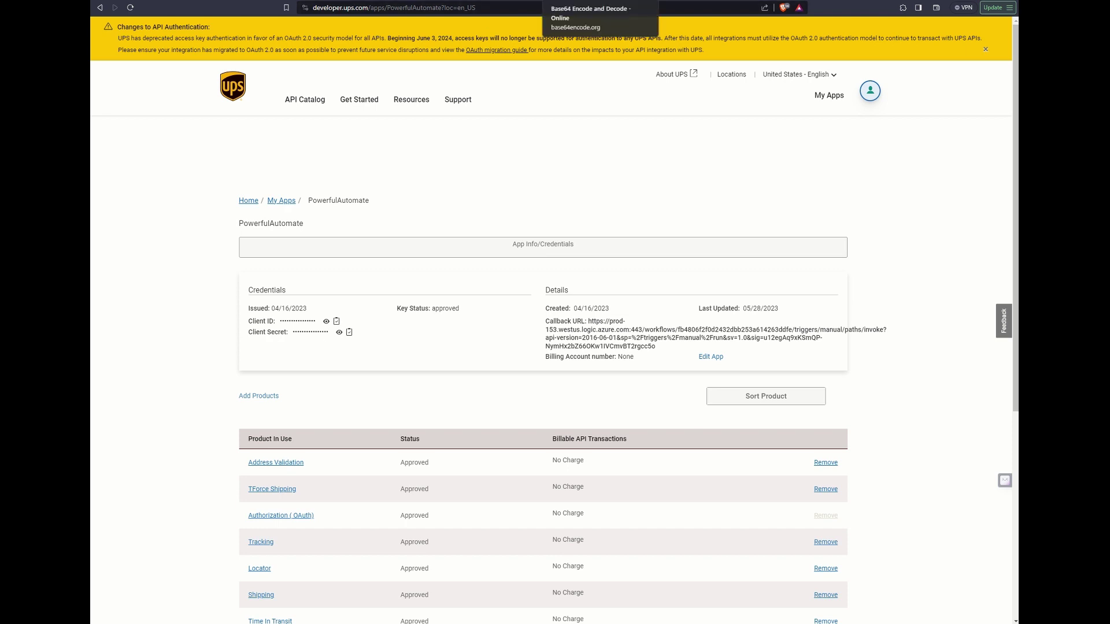
- Base64-encode a placeholder client ID and secret on base64encode.org and select the encoded output
{"action": "left_click", "coordinate": [595, 3]}
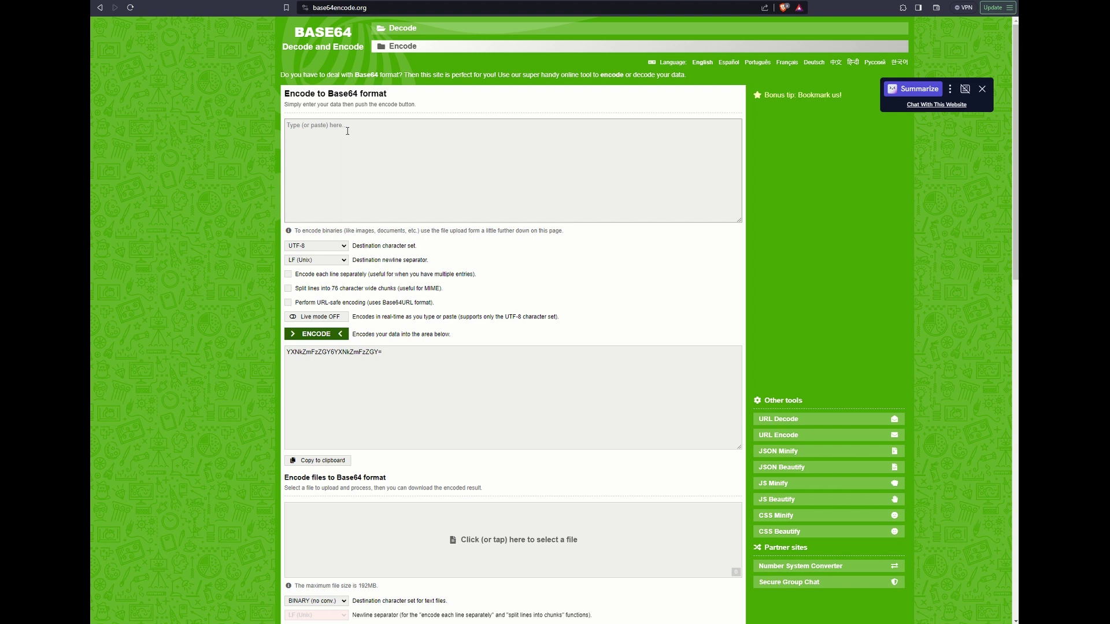
{"action": "type", "text": "asdfasdfasdf: asdfasdfasdf"}
{"action": "double_click", "coordinate": [308, 125]}
{"action": "double_click", "coordinate": [342, 125]}
{"action": "left_click", "coordinate": [327, 336]}
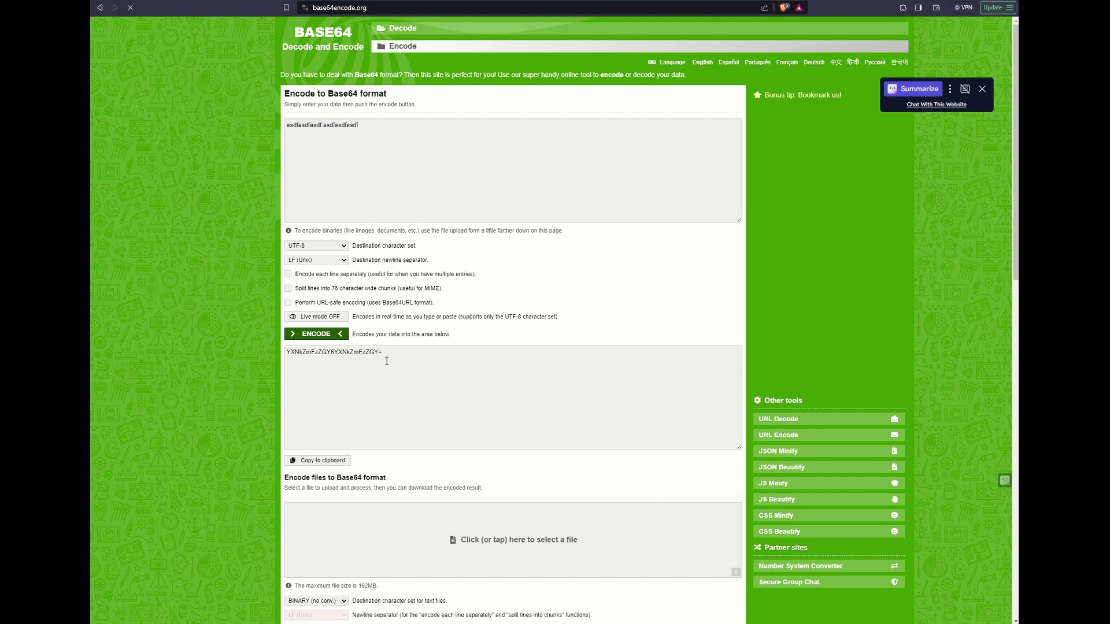
{"action": "left_click_drag", "start_coordinate": [445, 354], "coordinate": [243, 359]}
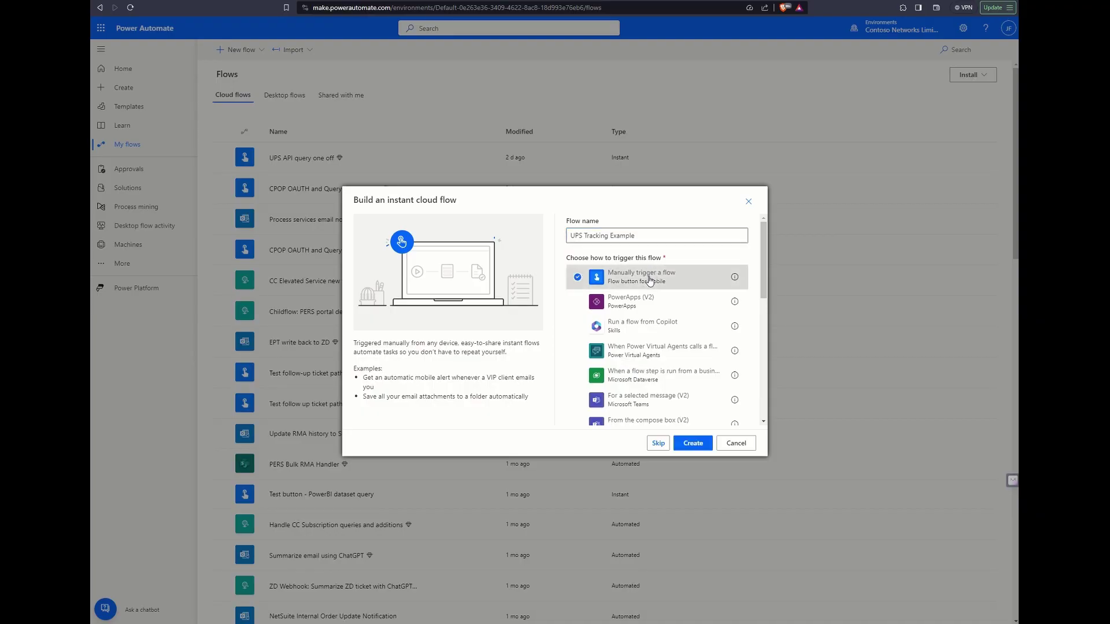
- Create the 'UPS Tracking Example' instant flow and switch to the classic designer
{"action": "left_click", "coordinate": [697, 444]}
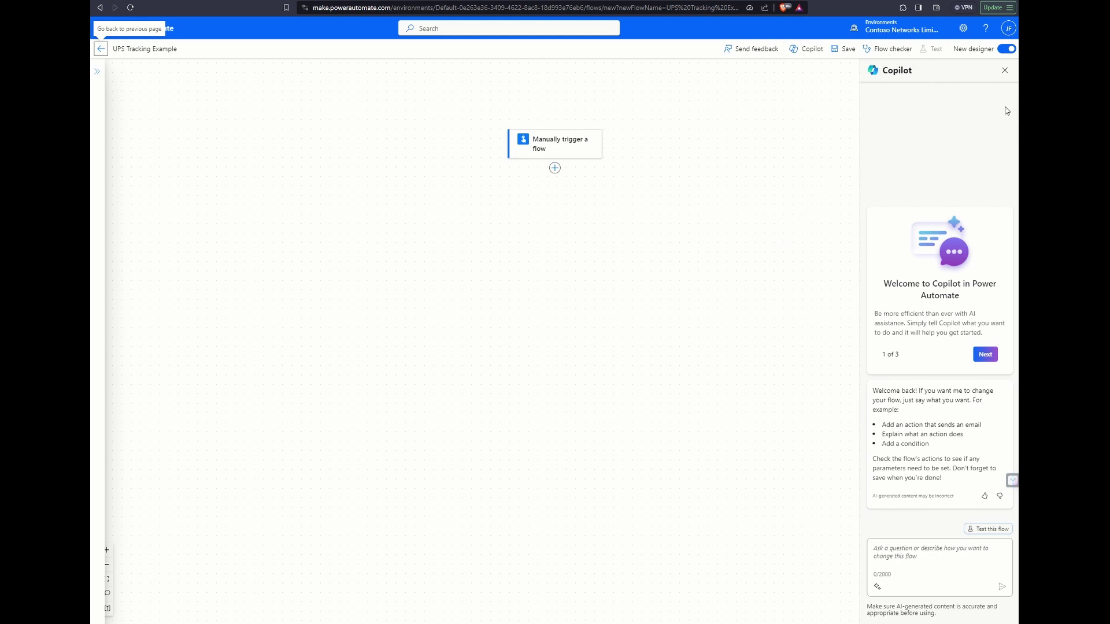
{"action": "left_click", "coordinate": [1004, 49]}
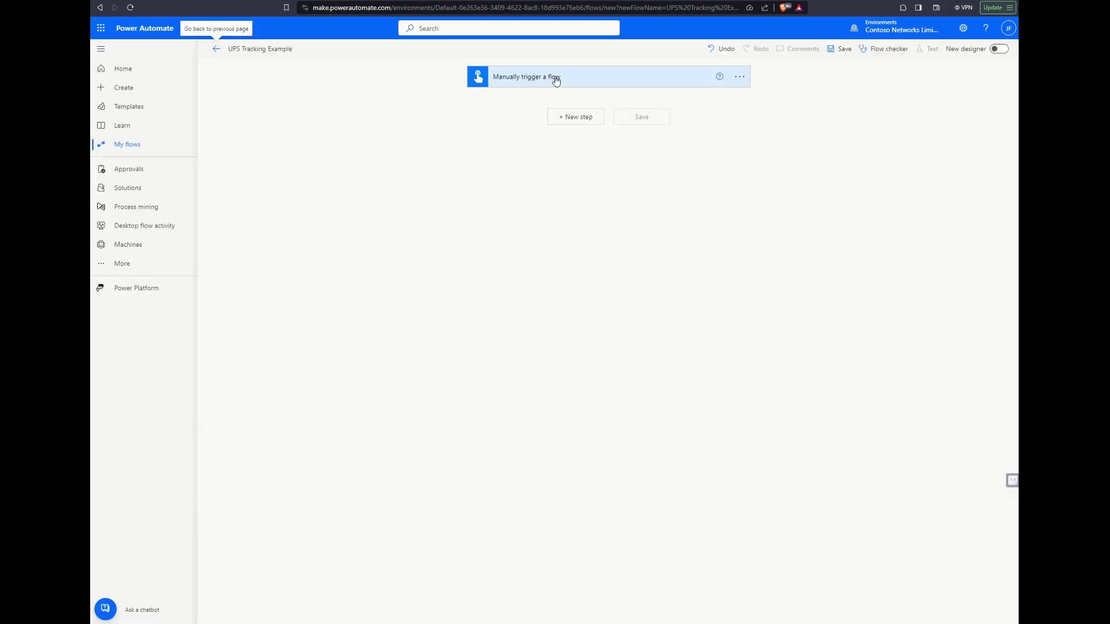
{"action": "left_click", "coordinate": [553, 77]}
- Add a 'UPS Tracking Number' text input to the manual trigger
{"action": "left_click", "coordinate": [523, 116]}
{"action": "left_click", "coordinate": [496, 123]}
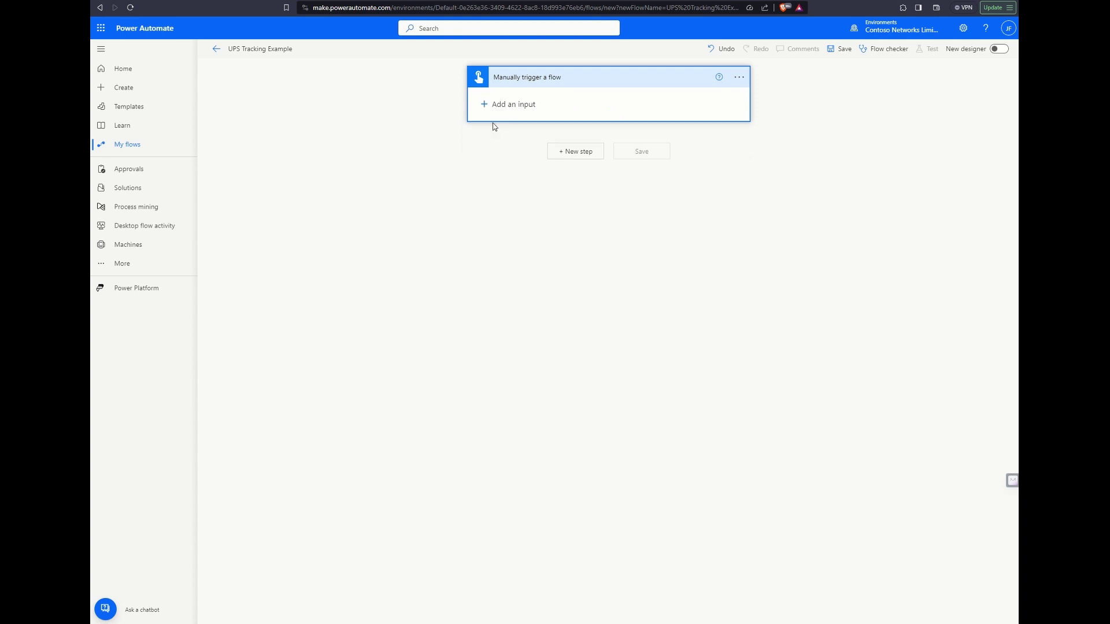
{"action": "key", "text": "ctrl+a"}
{"action": "type", "text": "UPS Tracking Number"}
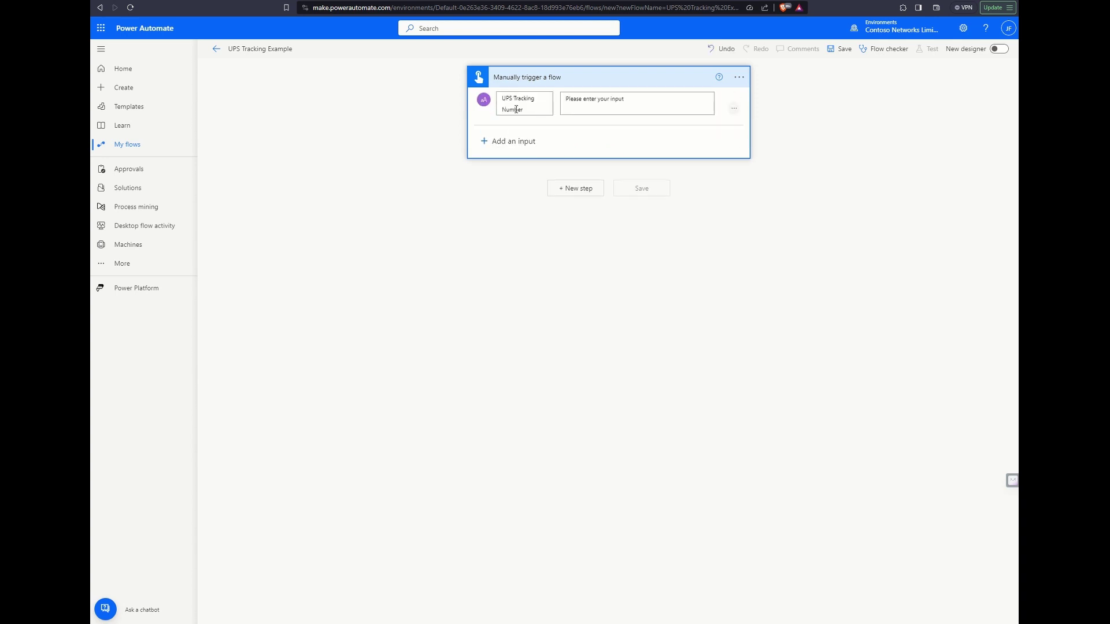
{"action": "left_click", "coordinate": [584, 181]}
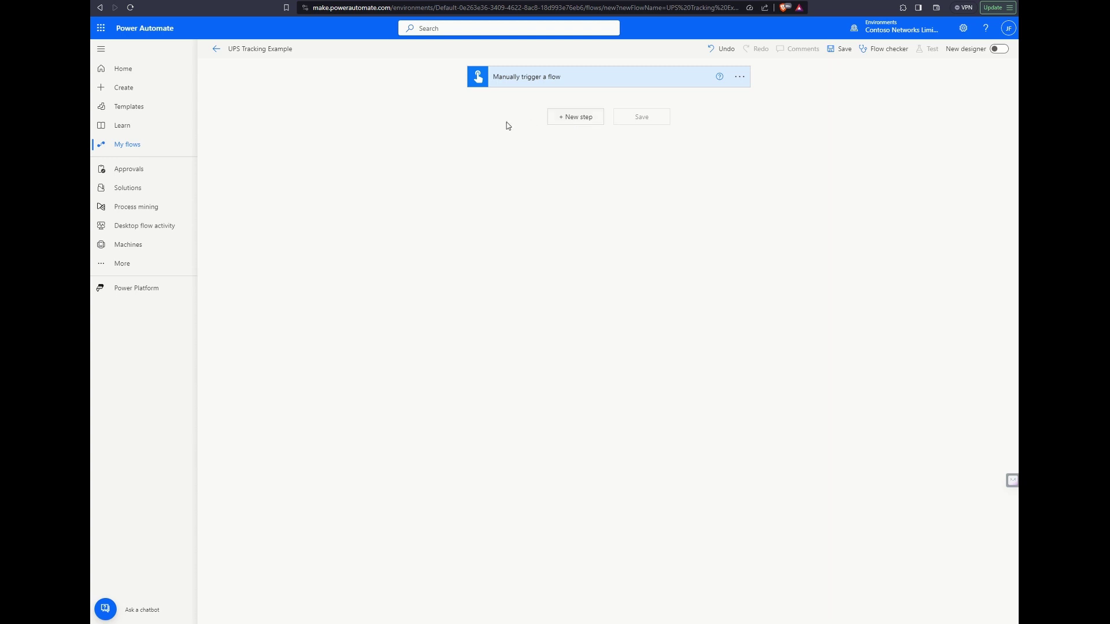
{"action": "left_click", "coordinate": [363, 1]}
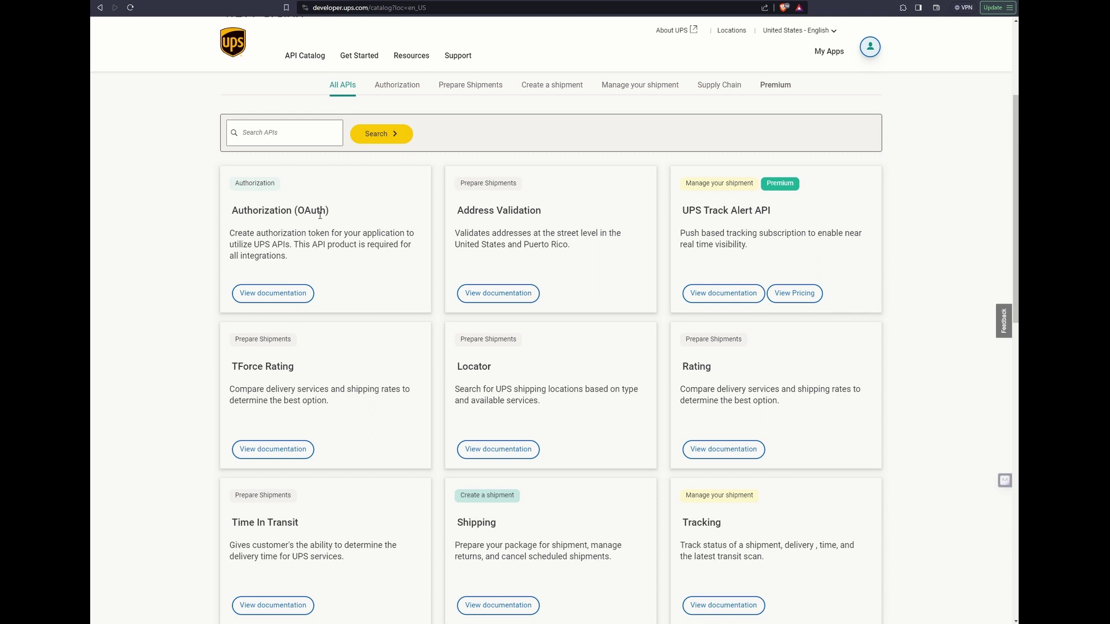
- Review the UPS OAuth Create Token client-credentials docs, then add a new step after the trigger
{"action": "left_click", "coordinate": [280, 294]}
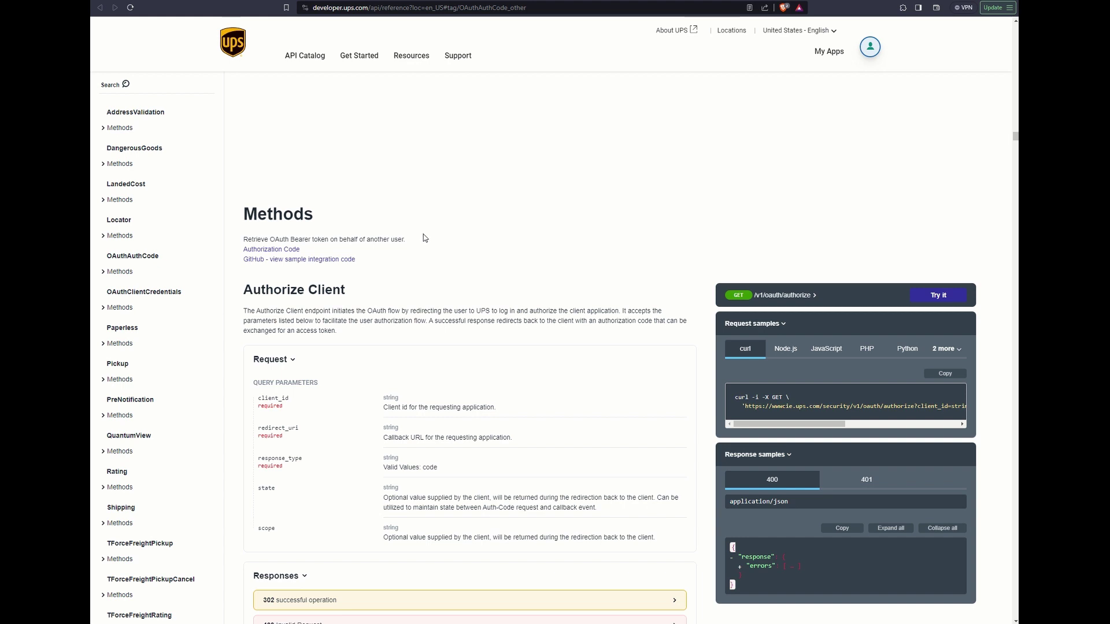
{"action": "scroll", "coordinate": [419, 242], "scroll_direction": "down", "scroll_amount": 7}
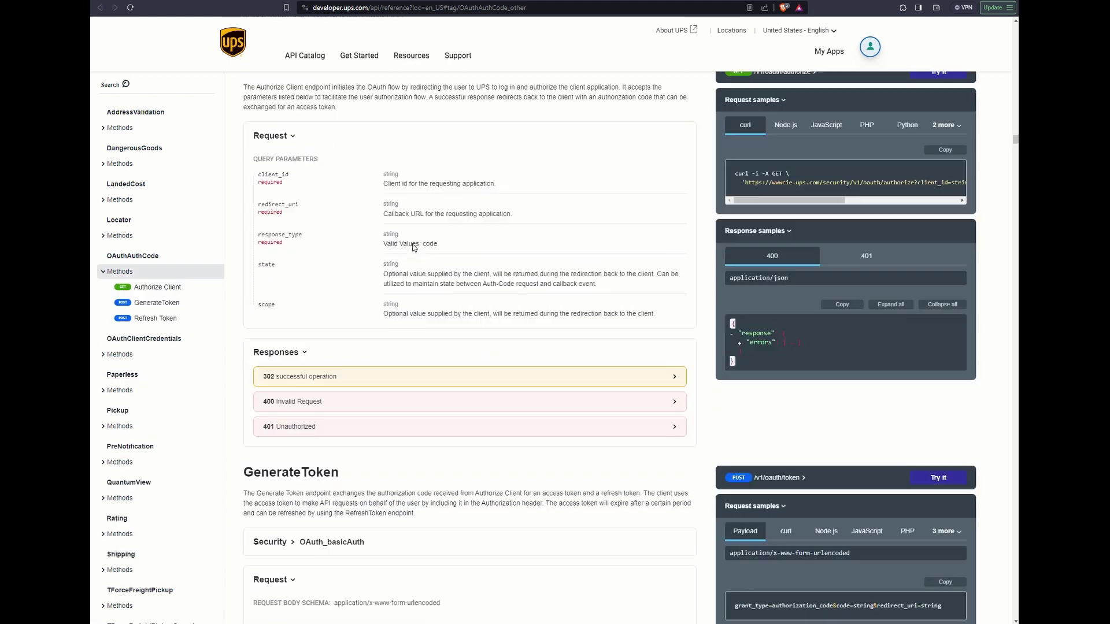
{"action": "scroll", "coordinate": [414, 247], "scroll_direction": "down", "scroll_amount": 20}
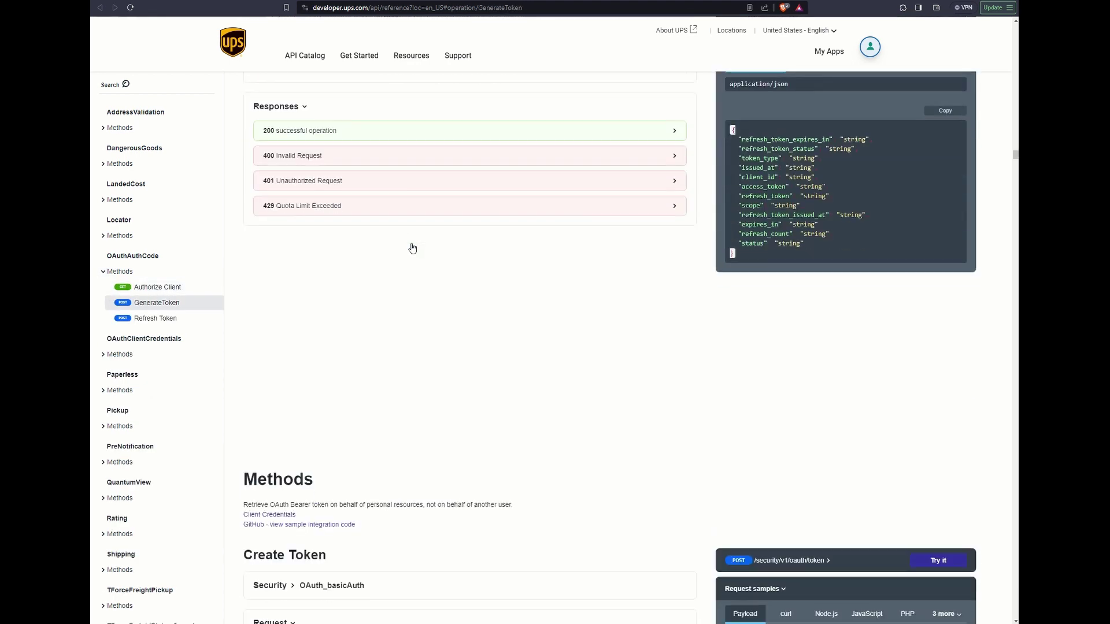
{"action": "scroll", "coordinate": [414, 248], "scroll_direction": "down", "scroll_amount": 2}
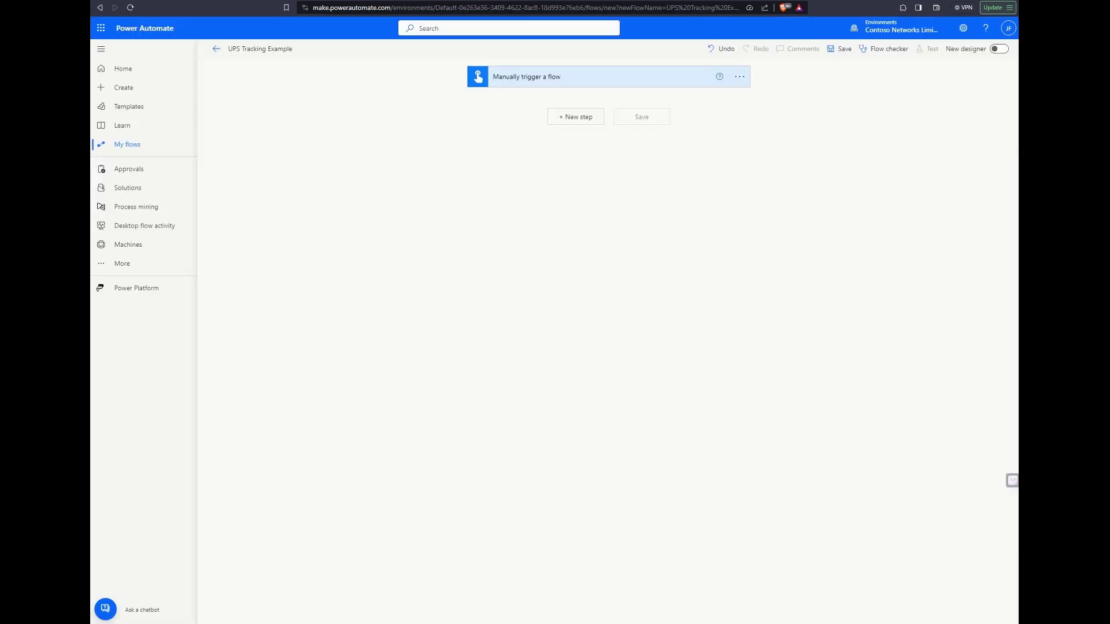
{"action": "left_click", "coordinate": [576, 114]}
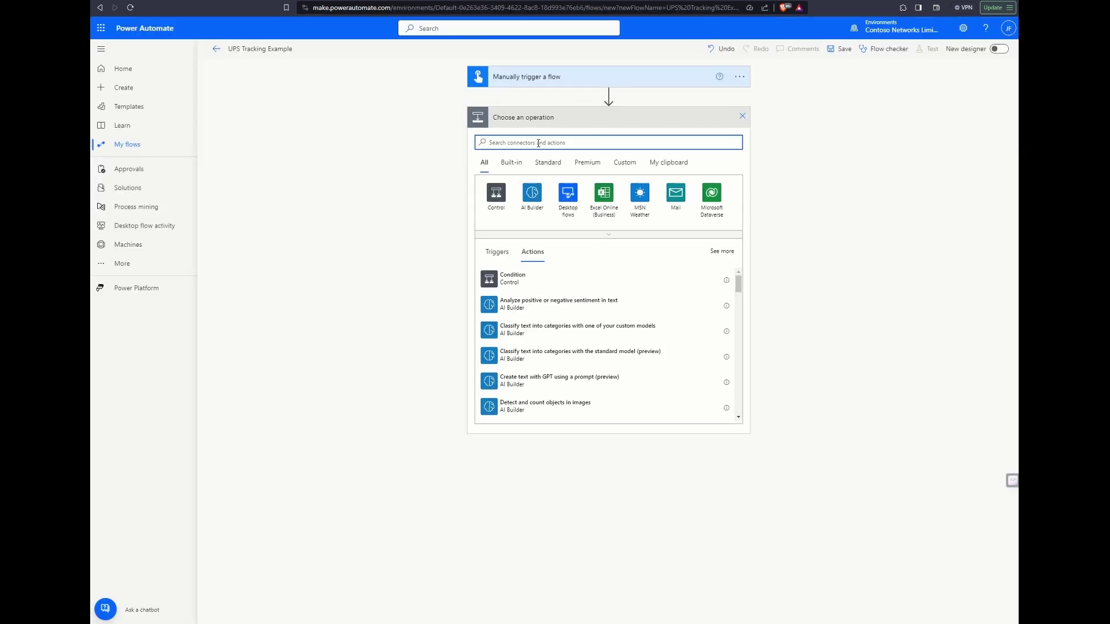
- Add the HTTP (Premium) action after the manual trigger
{"action": "type", "text": "http"}
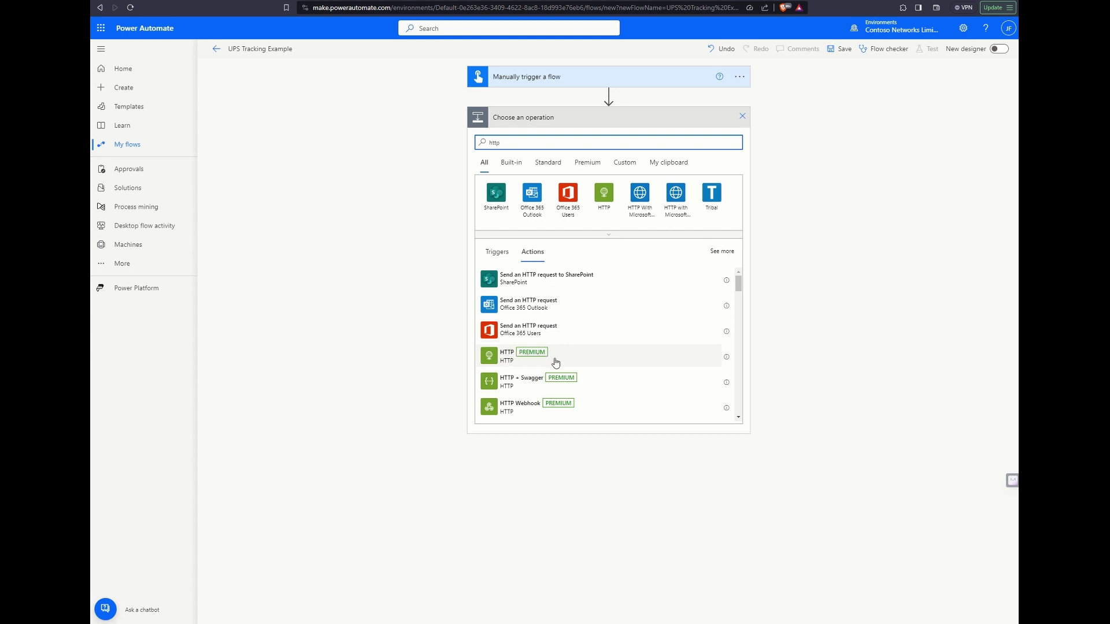
{"action": "left_click", "coordinate": [506, 356]}
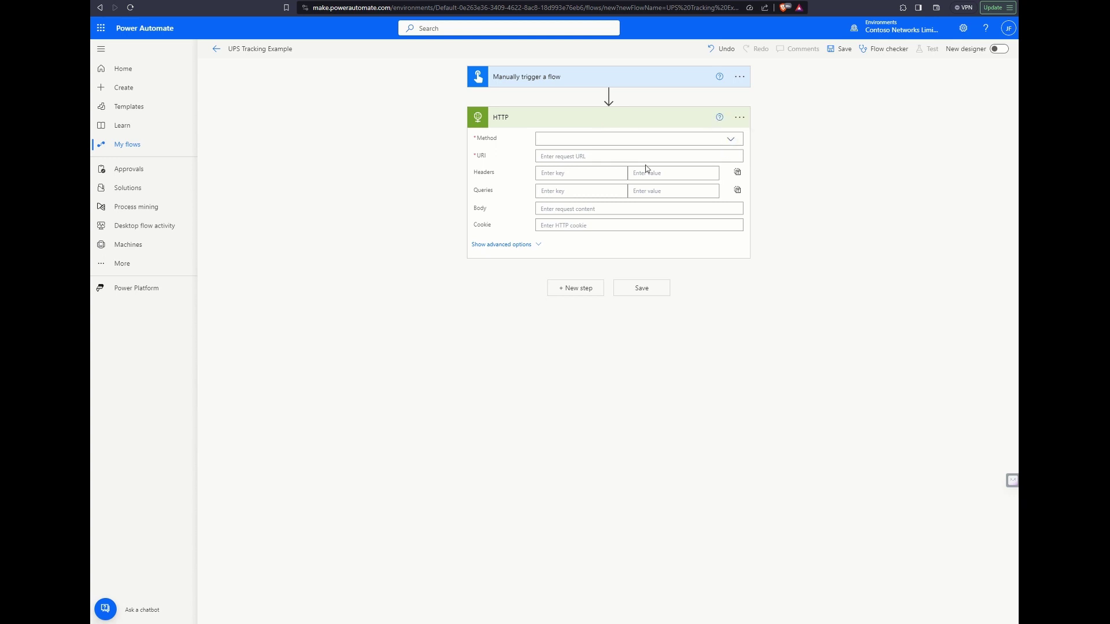
{"action": "left_click", "coordinate": [731, 142]}
{"action": "left_click", "coordinate": [561, 183]}
{"action": "left_click", "coordinate": [567, 156]}
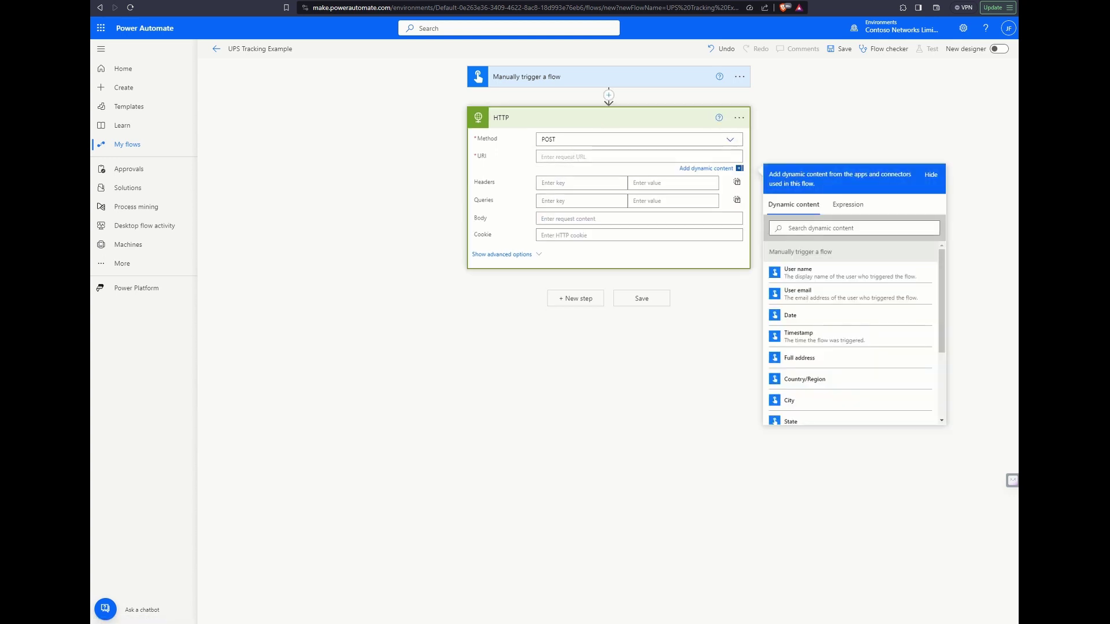
{"action": "left_click", "coordinate": [570, 157]}
{"action": "key", "text": "ctrl+v"}
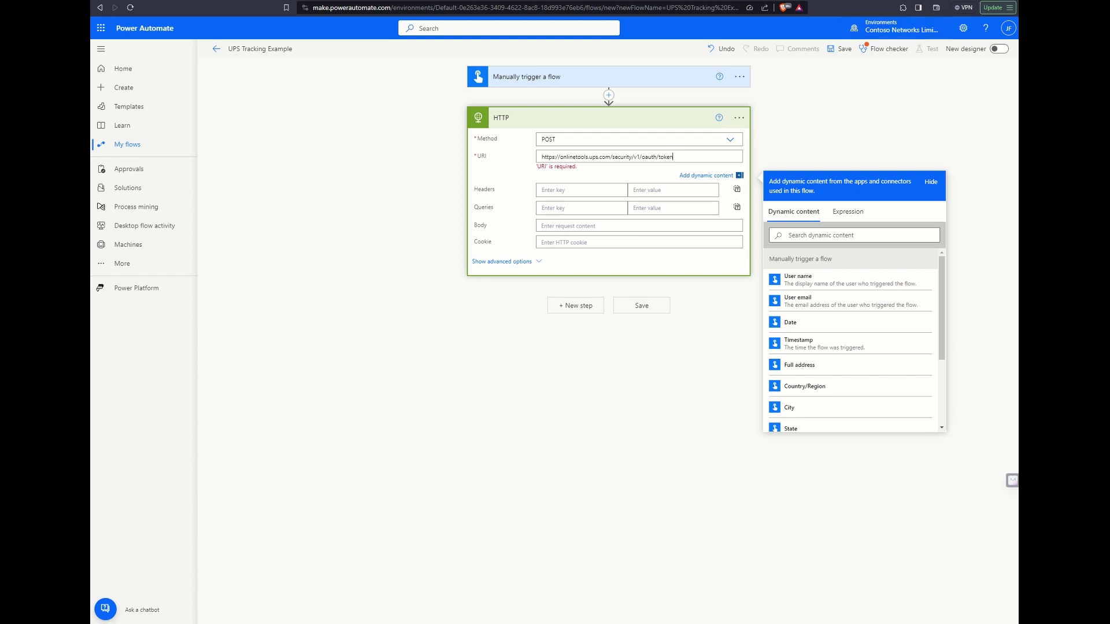
- Add an Authorization header whose value starts with 'Basic'
{"action": "left_click", "coordinate": [558, 190]}
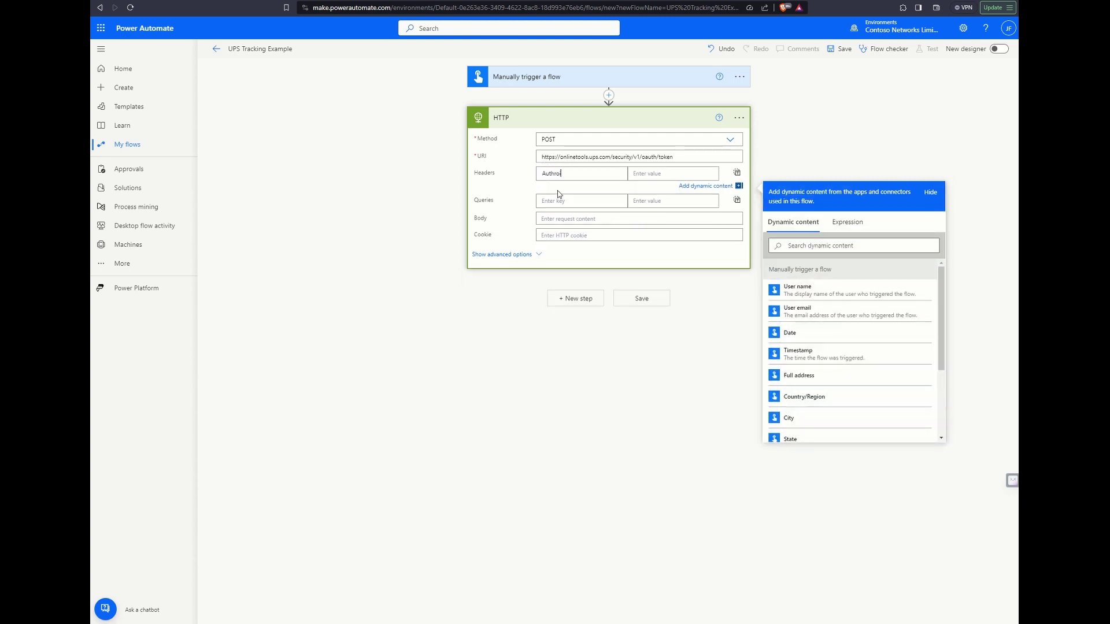
{"action": "type", "text": "Authorization"}
{"action": "key", "text": "Tab"}
{"action": "type", "text": "Basic"}
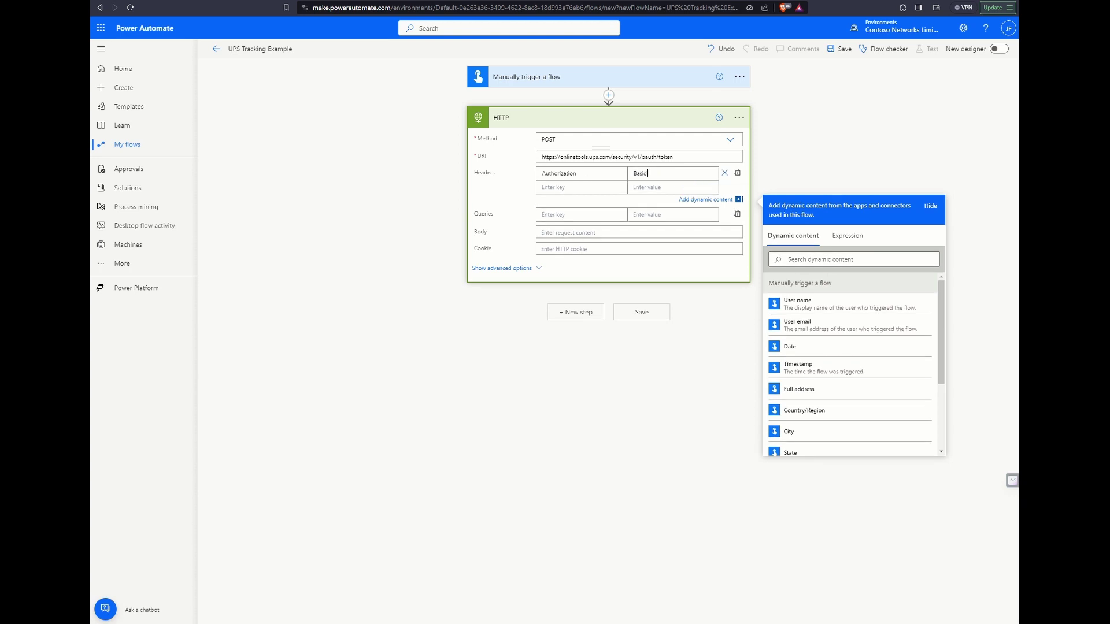
{"action": "key", "text": "ctrl+Tab"}
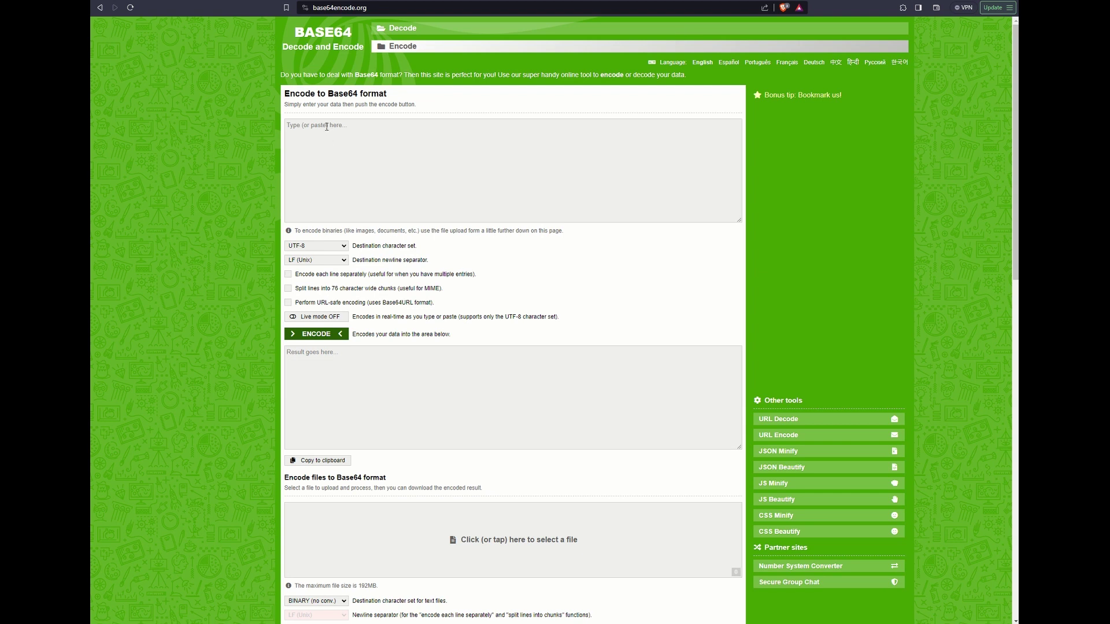
- Encode a placeholder ID:secret pair to Base64, redoing it on a fresh encoder page
{"action": "left_click", "coordinate": [326, 127]}
{"action": "type", "text": "asdfasdfa:asdfasdf"}
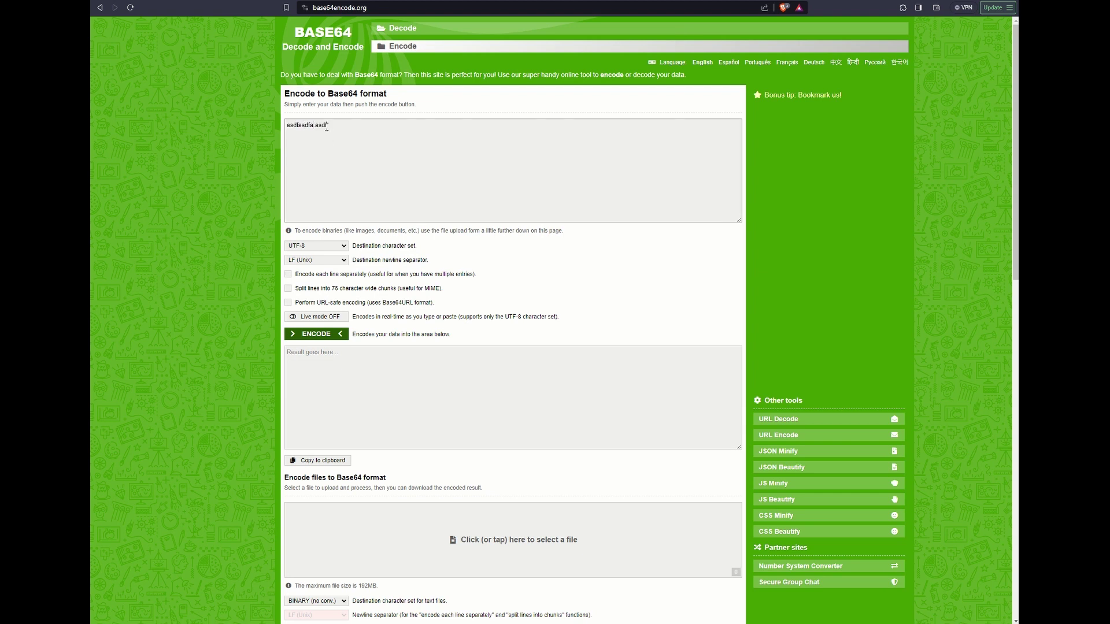
{"action": "left_click", "coordinate": [316, 334]}
{"action": "left_click", "coordinate": [329, 353]}
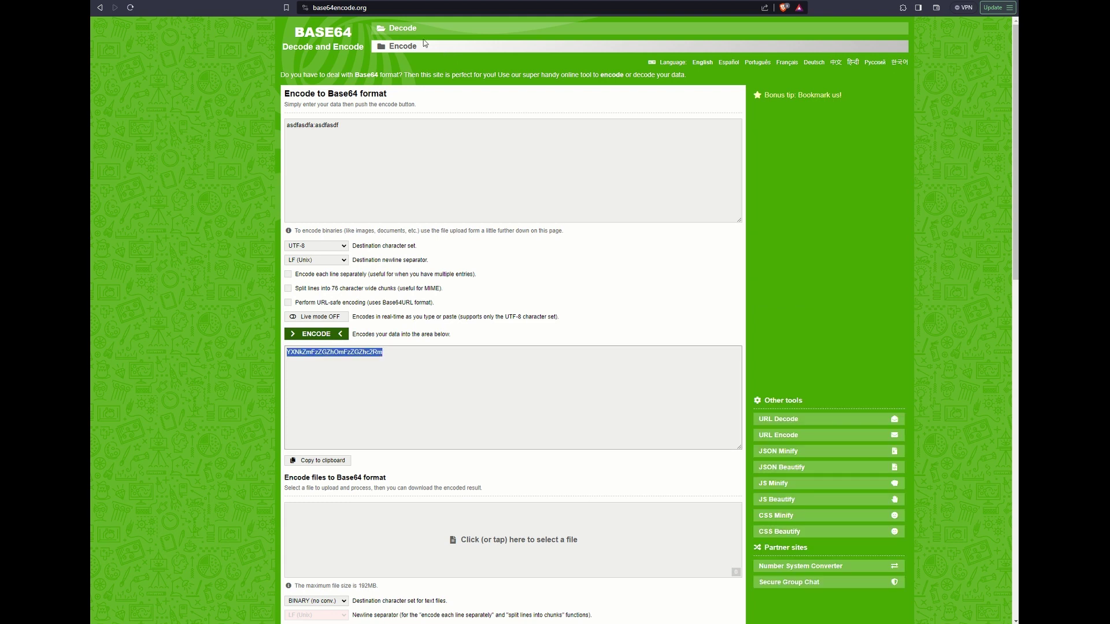
{"action": "left_click", "coordinate": [404, 50]}
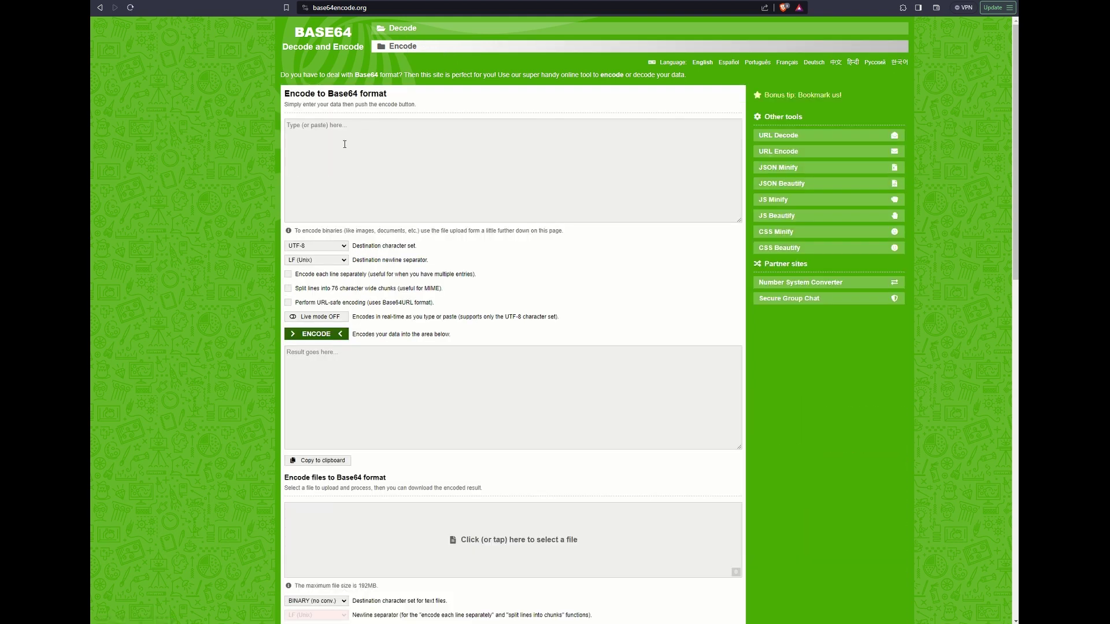
{"action": "left_click", "coordinate": [341, 133]}
{"action": "type", "text": "asdfasdf:asdfasdf"}
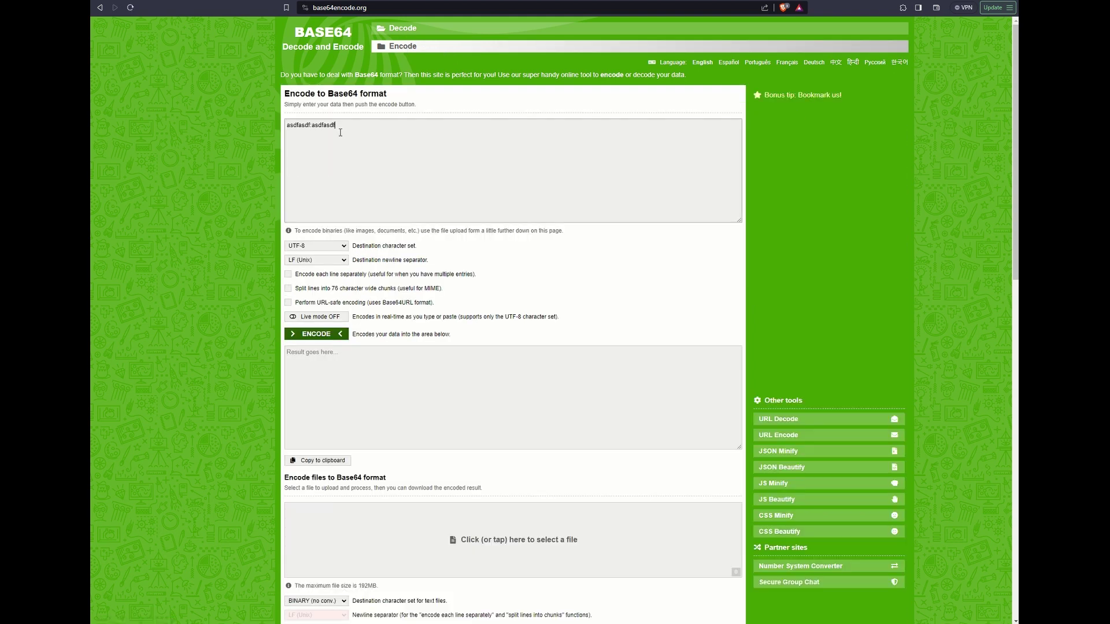
{"action": "left_click", "coordinate": [316, 335]}
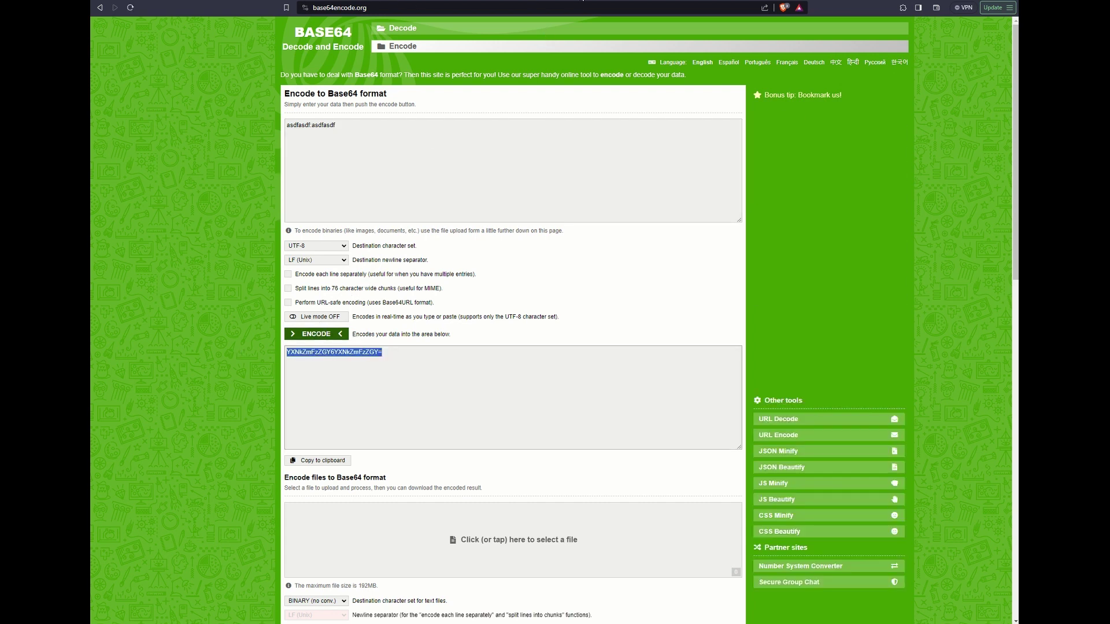
{"action": "key", "text": "ctrl+Tab"}
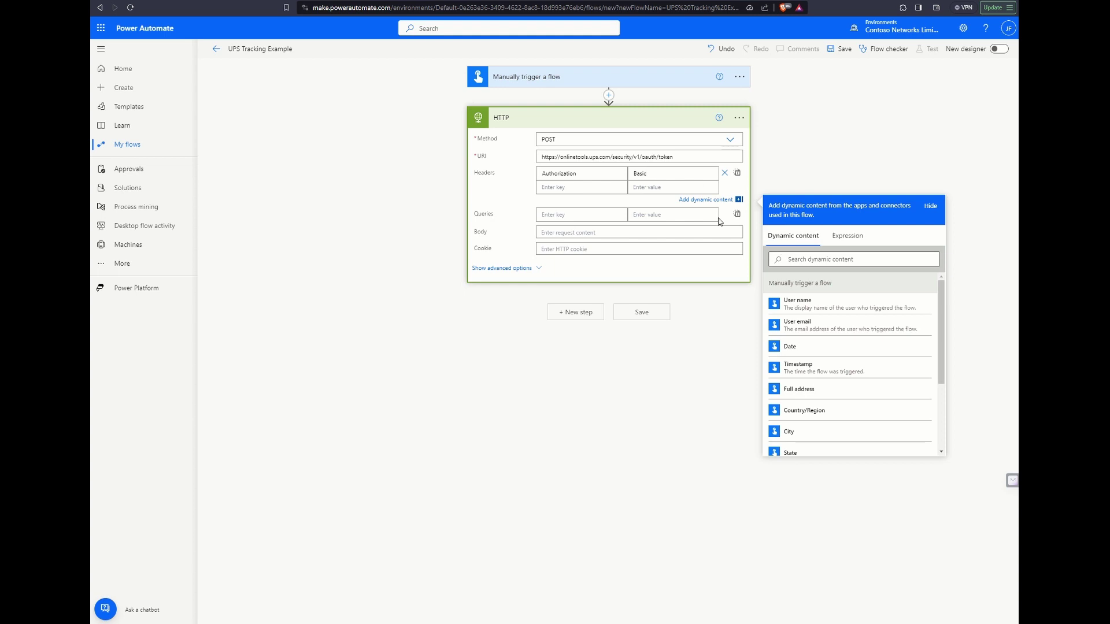
- Complete the Authorization value and add x-merchant-id, Content-Type and accept: application/json headers
{"action": "type", "text": "YXNkZmFzZGY6YXNkZmFzZGY="}
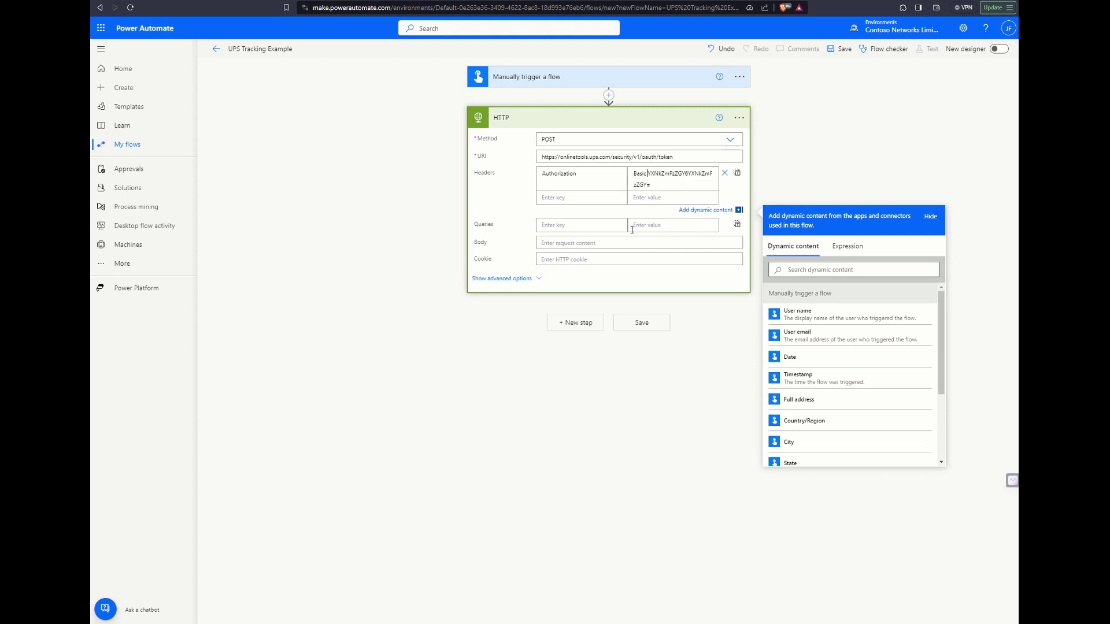
{"action": "left_click", "coordinate": [580, 198]}
{"action": "type", "text": "x-merchant-id"}
{"action": "key", "text": "Tab"}
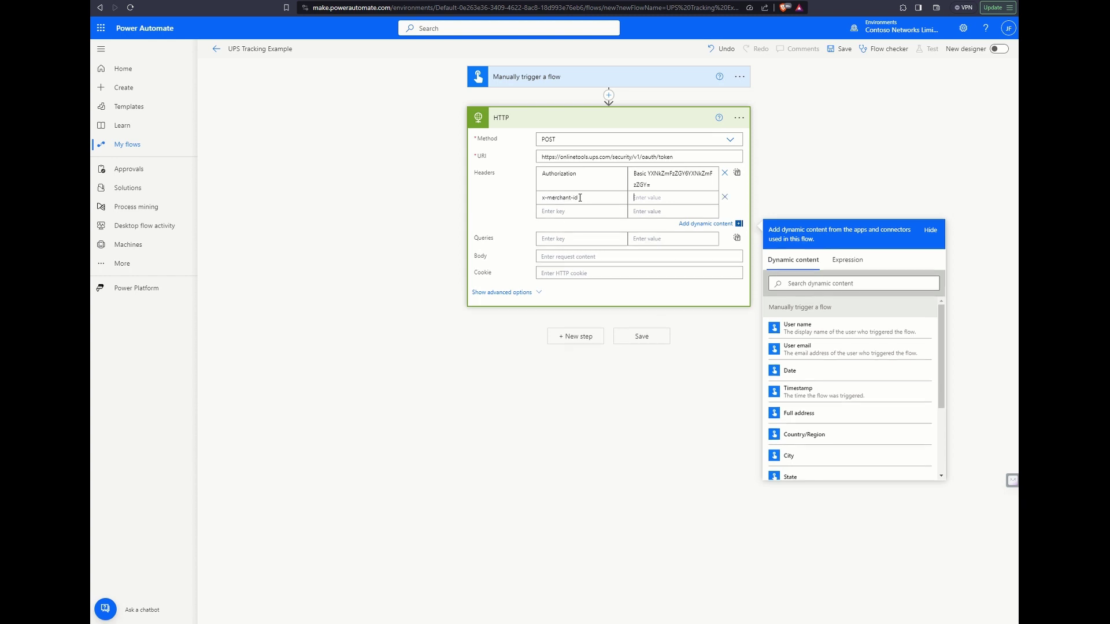
{"action": "type", "text": "asdfasdfasdf"}
{"action": "type", "text": "Conten"}
{"action": "type", "text": "t-Type"}
{"action": "key", "text": "Left"}
{"action": "key", "text": "Left"}
{"action": "key", "text": "BackSpace"}
{"action": "key", "text": "Tab"}
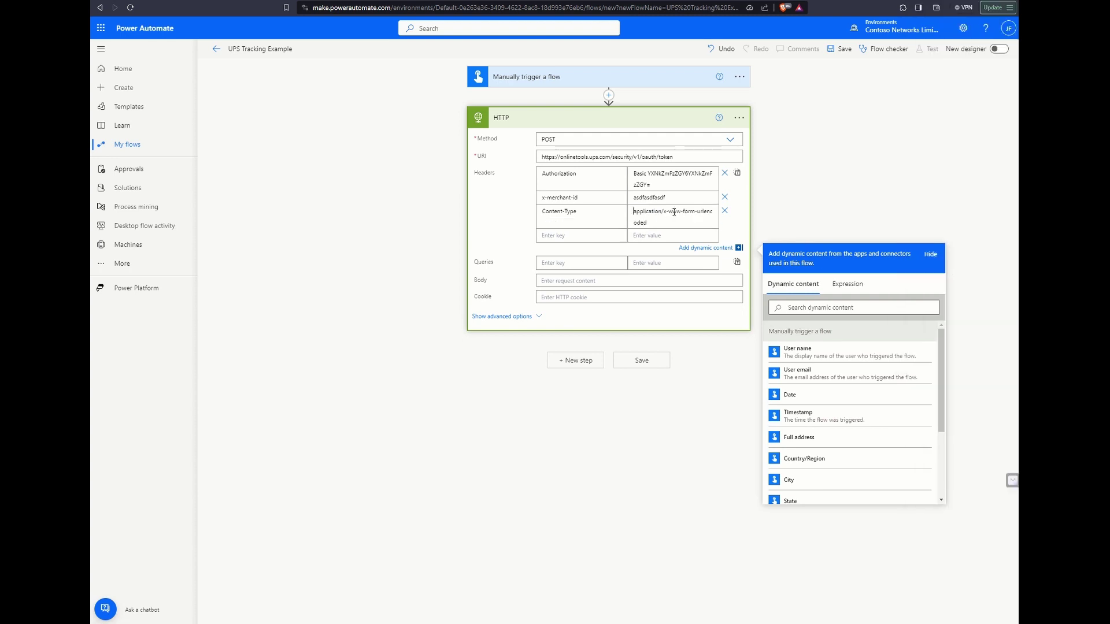
{"action": "left_click", "coordinate": [599, 236]}
{"action": "type", "text": "accept"}
{"action": "key", "text": "Tab"}
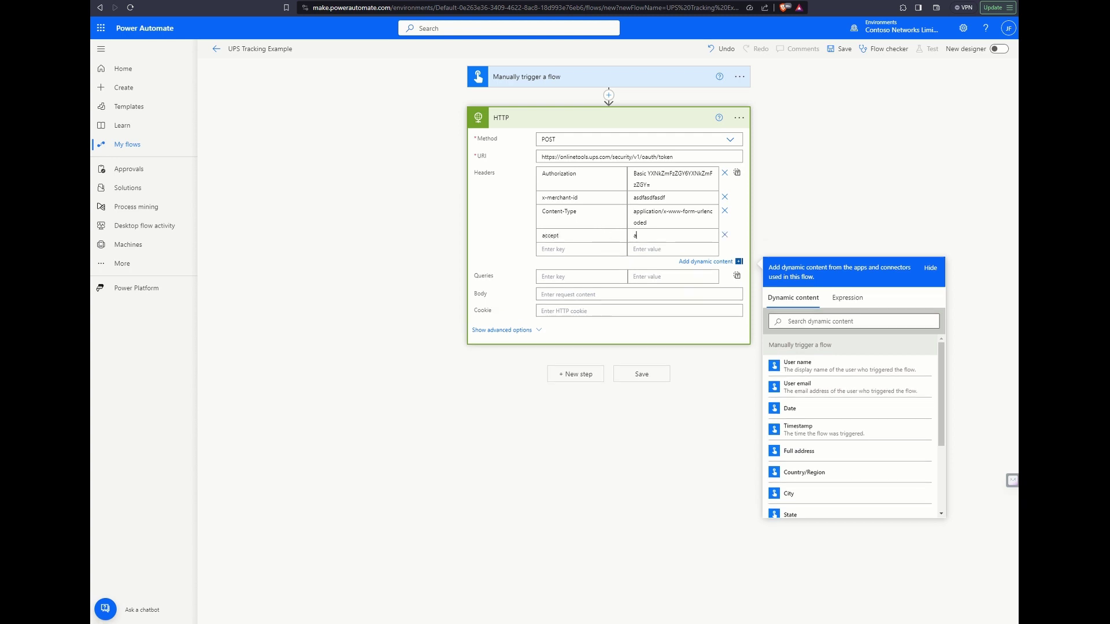
{"action": "type", "text": "application/json"}
- Set the request body to grant_type=client_credentials
{"action": "left_click", "coordinate": [587, 295]}
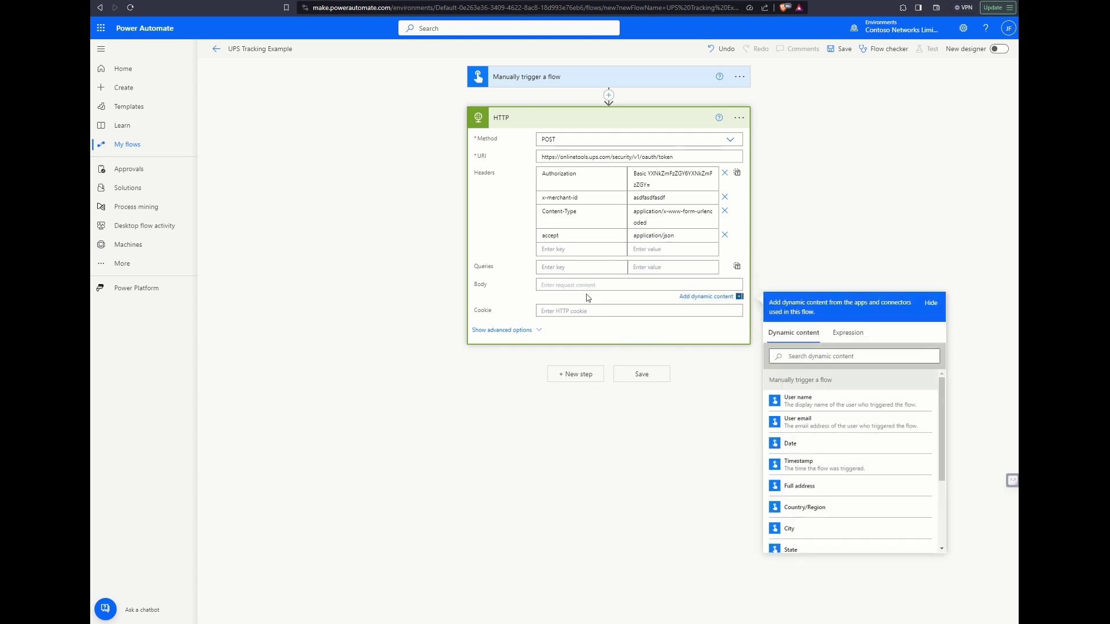
{"action": "type", "text": "grant_type_clie"}
{"action": "key", "text": "BackSpace"}
{"action": "key", "text": "BackSpace"}
{"action": "key", "text": "BackSpace"}
{"action": "key", "text": "BackSpace"}
{"action": "type", "text": "=client_credentia"}
- Rename the HTTP action to 'HTTP - POST obtain UPS OAUTH2.0 token' and save the flow
{"action": "left_click", "coordinate": [682, 117]}
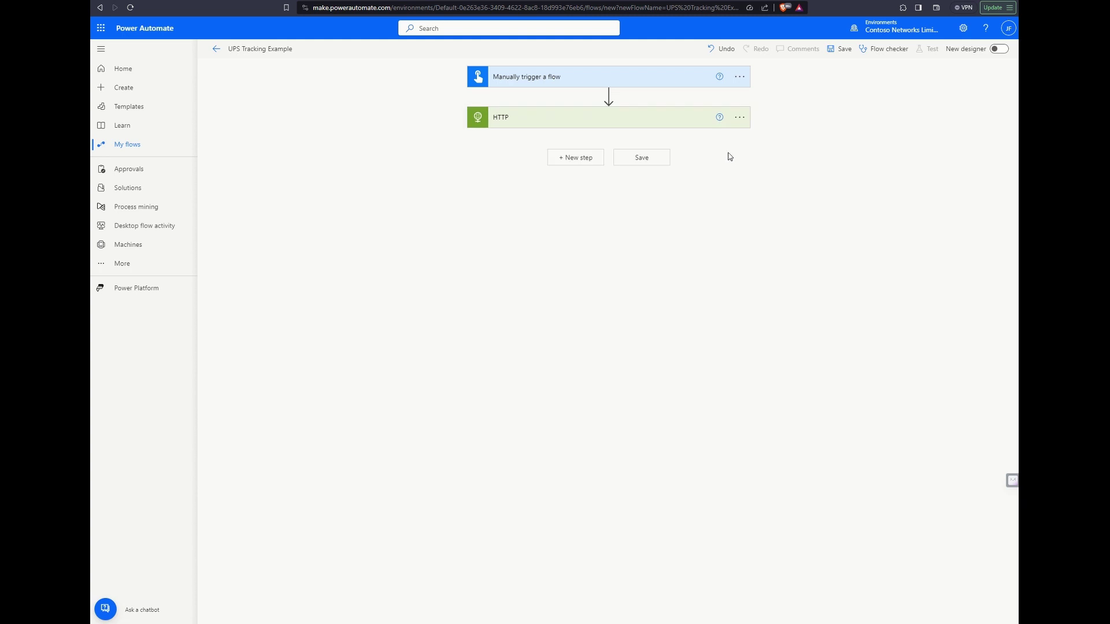
{"action": "left_click", "coordinate": [740, 117]}
{"action": "left_click", "coordinate": [770, 132]}
{"action": "left_click", "coordinate": [584, 118]}
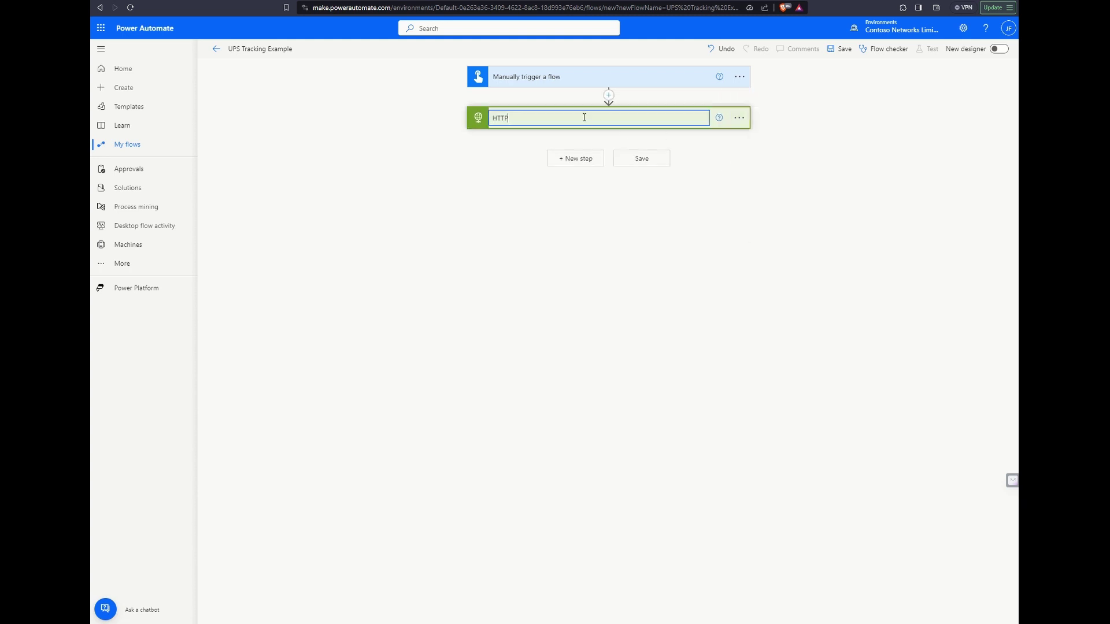
{"action": "type", "text": "- POST obtainn UPS OAUTH2.0 token"}
{"action": "left_click", "coordinate": [651, 161]}
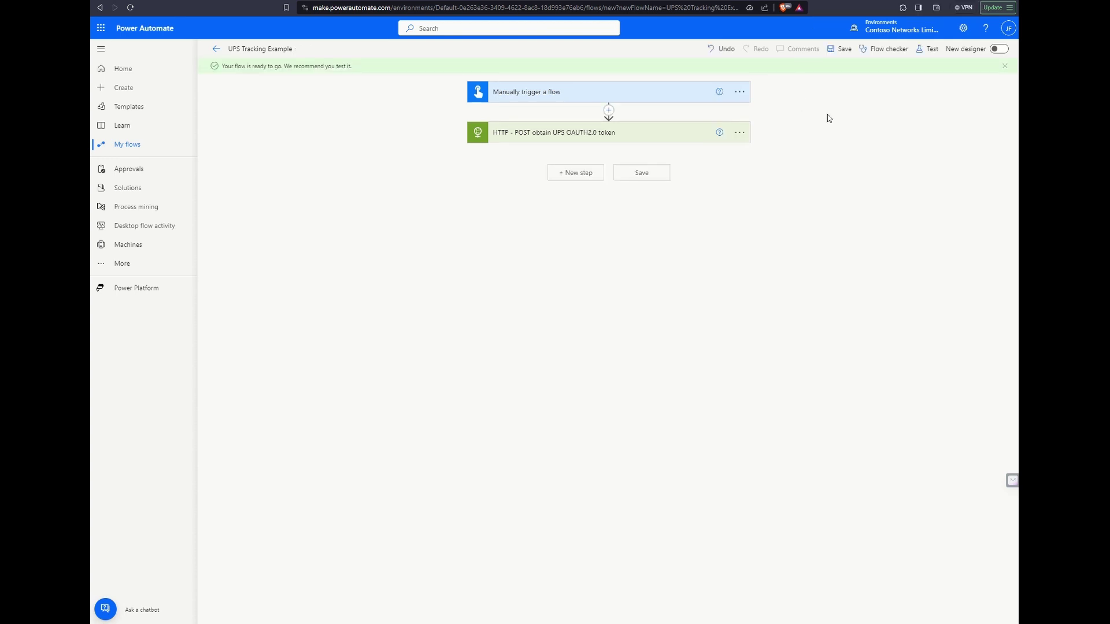
- Run a manual test of the flow with a placeholder tracking number
{"action": "left_click", "coordinate": [932, 53]}
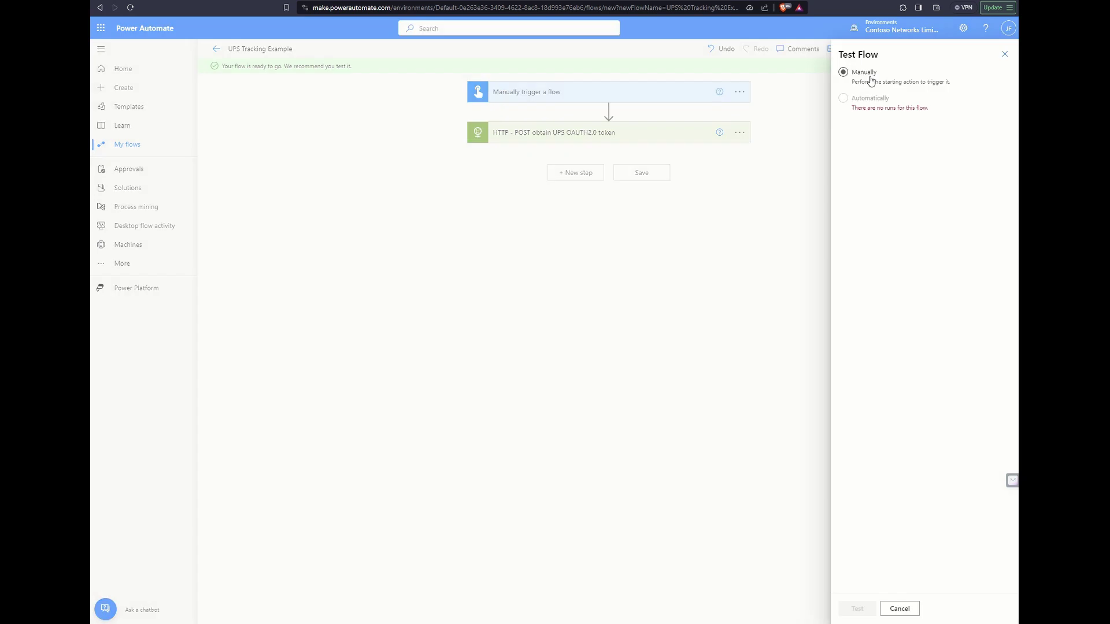
{"action": "left_click", "coordinate": [866, 74]}
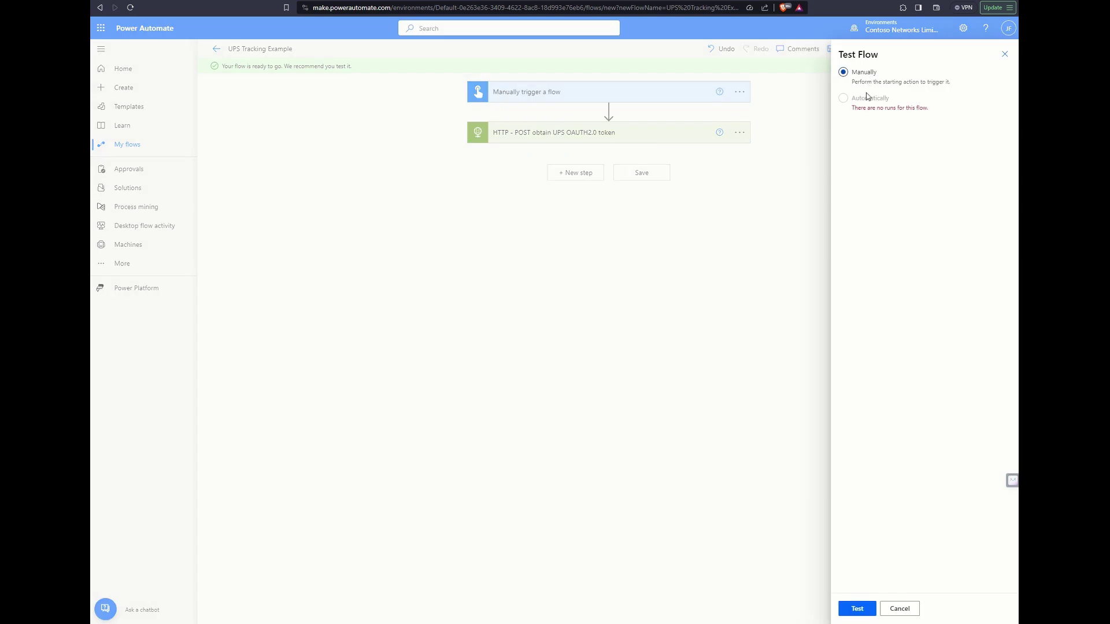
{"action": "left_click", "coordinate": [857, 608]}
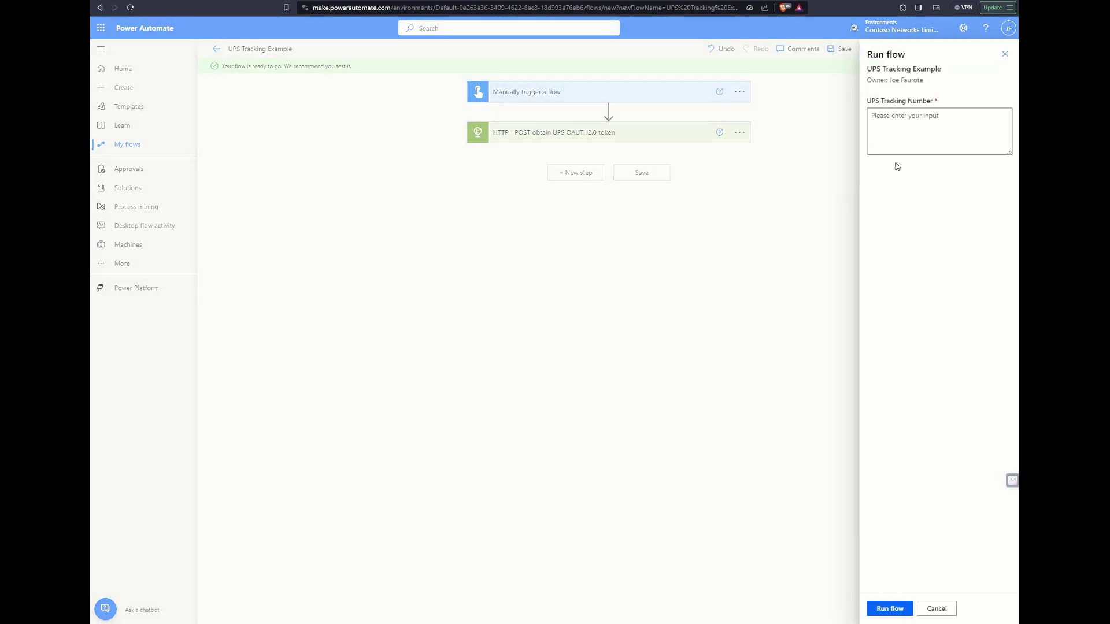
{"action": "left_click", "coordinate": [895, 123]}
{"action": "type", "text": "asdfasdf"}
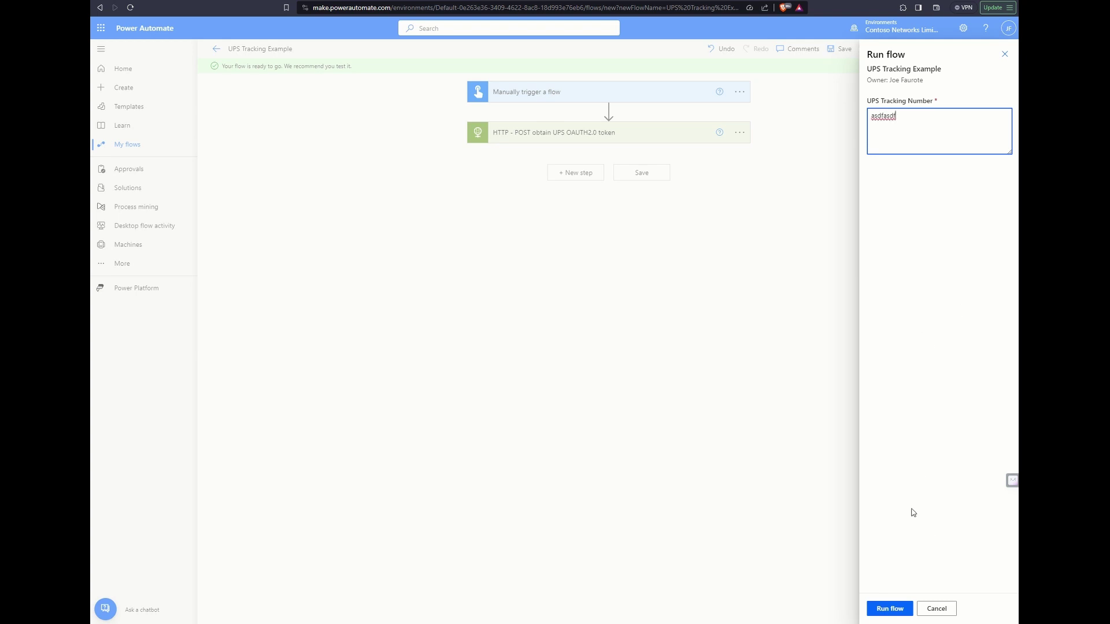
{"action": "left_click", "coordinate": [890, 610]}
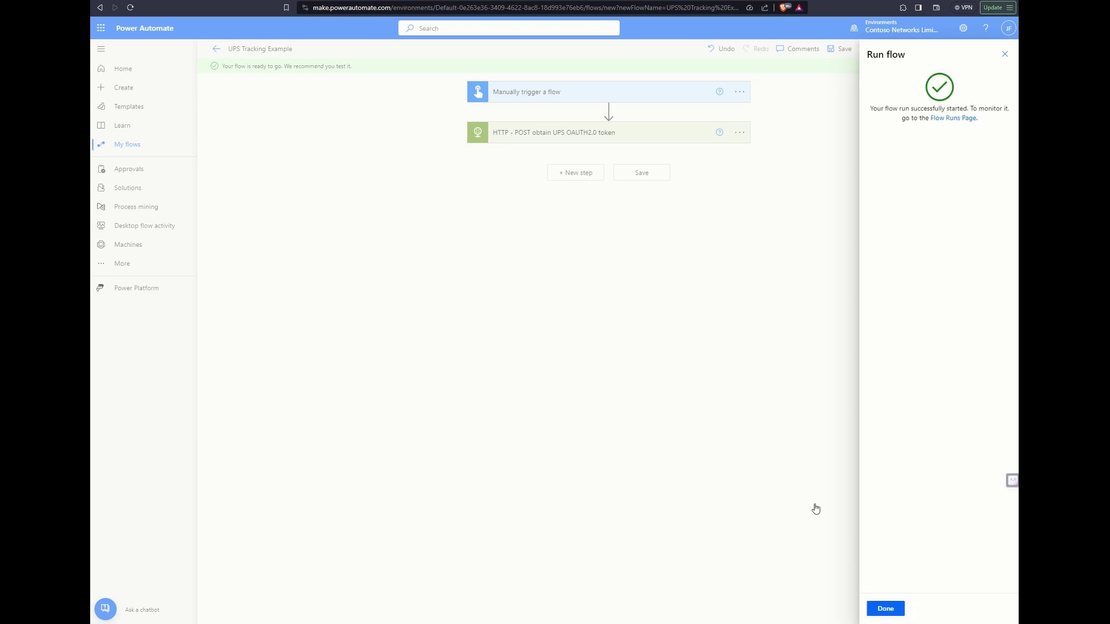
{"action": "left_click", "coordinate": [887, 610]}
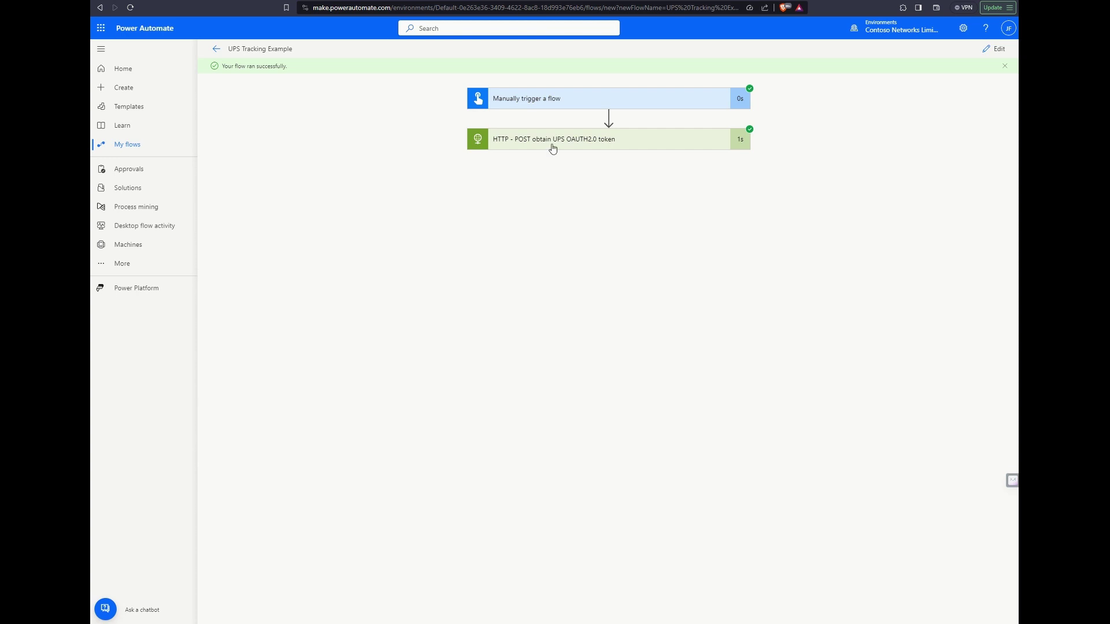
- Select the HTTP step's token response body from the successful run's output
{"action": "left_click", "coordinate": [552, 149]}
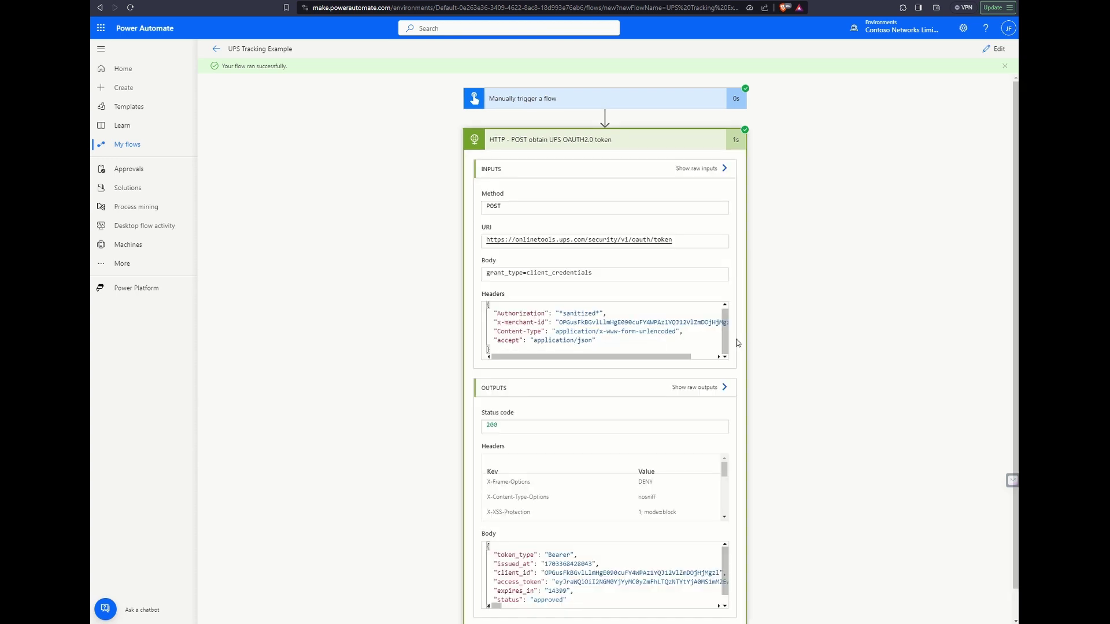
{"action": "scroll", "coordinate": [741, 364], "scroll_direction": "down", "scroll_amount": 1}
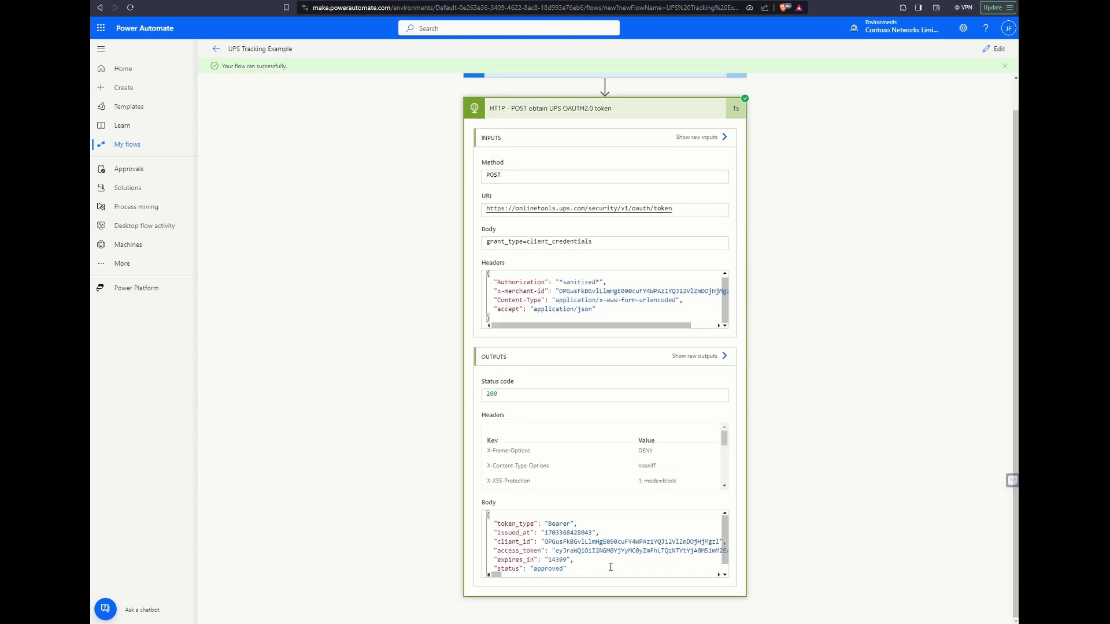
{"action": "left_click_drag", "start_coordinate": [559, 569], "coordinate": [533, 559]}
{"action": "scroll", "coordinate": [596, 536], "scroll_direction": "up", "scroll_amount": 1}
{"action": "left_click", "coordinate": [639, 533]}
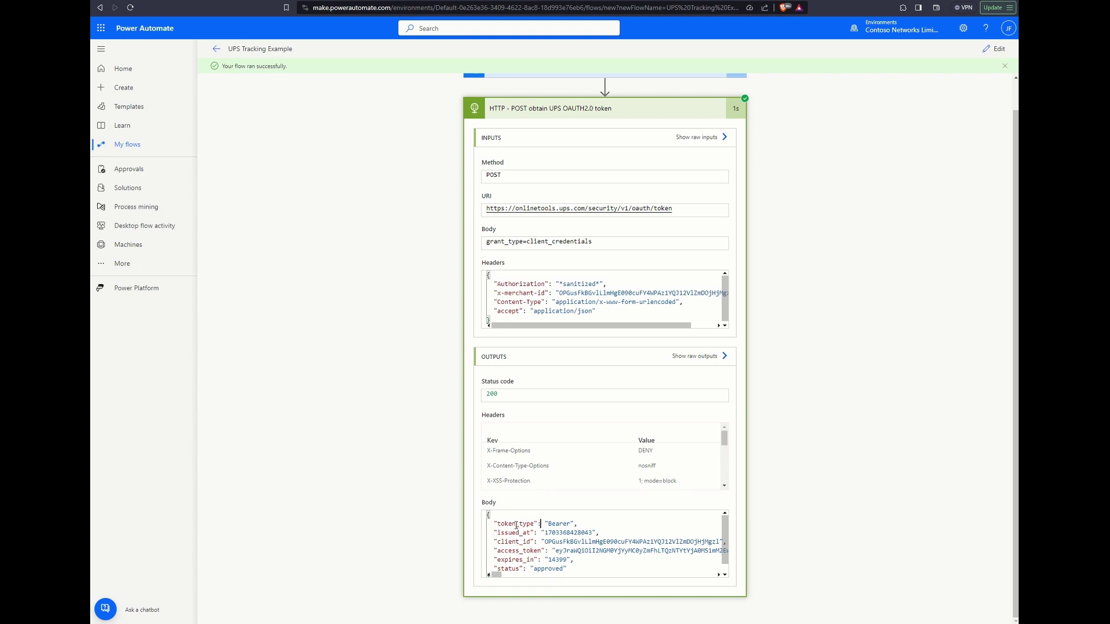
{"action": "double_click", "coordinate": [497, 524]}
{"action": "key", "text": "ctrl+a"}
{"action": "key", "text": "ctrl+c"}
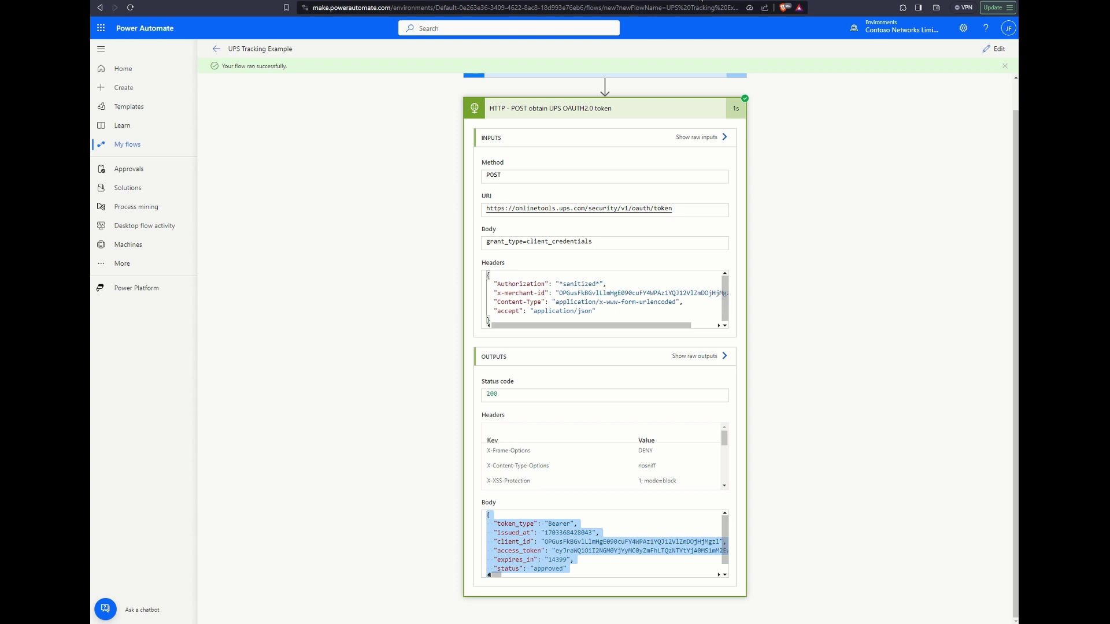
{"action": "left_click", "coordinate": [701, 2]}
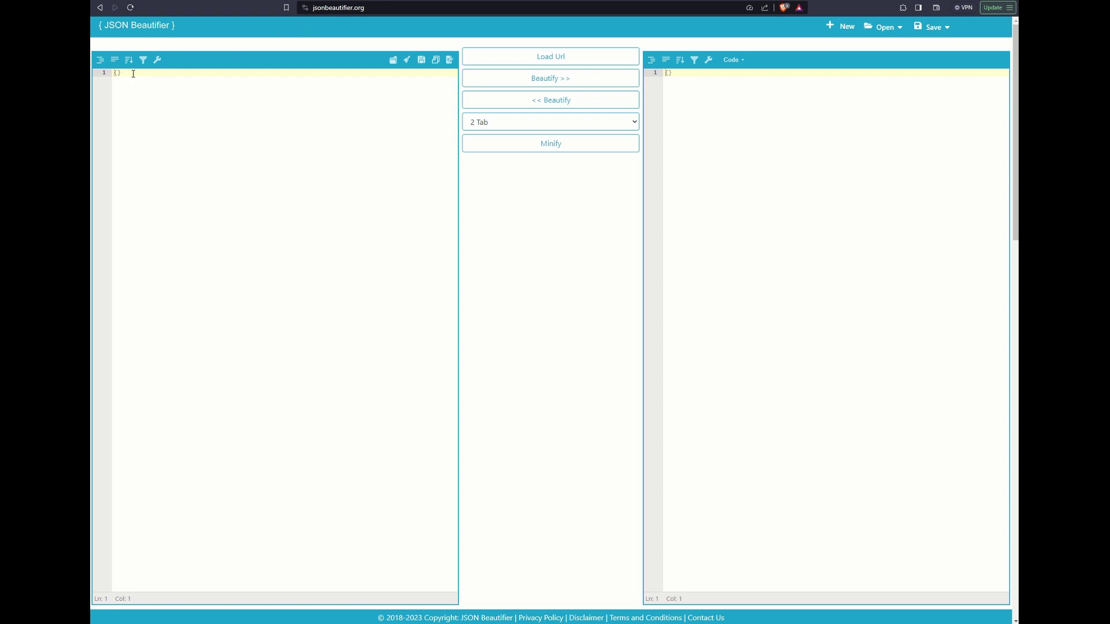
- Replace the placeholder braces in JSON Beautifier with the copied token response and beautify it
{"action": "key", "text": "ctrl+a"}
{"action": "key", "text": "ctrl+v"}
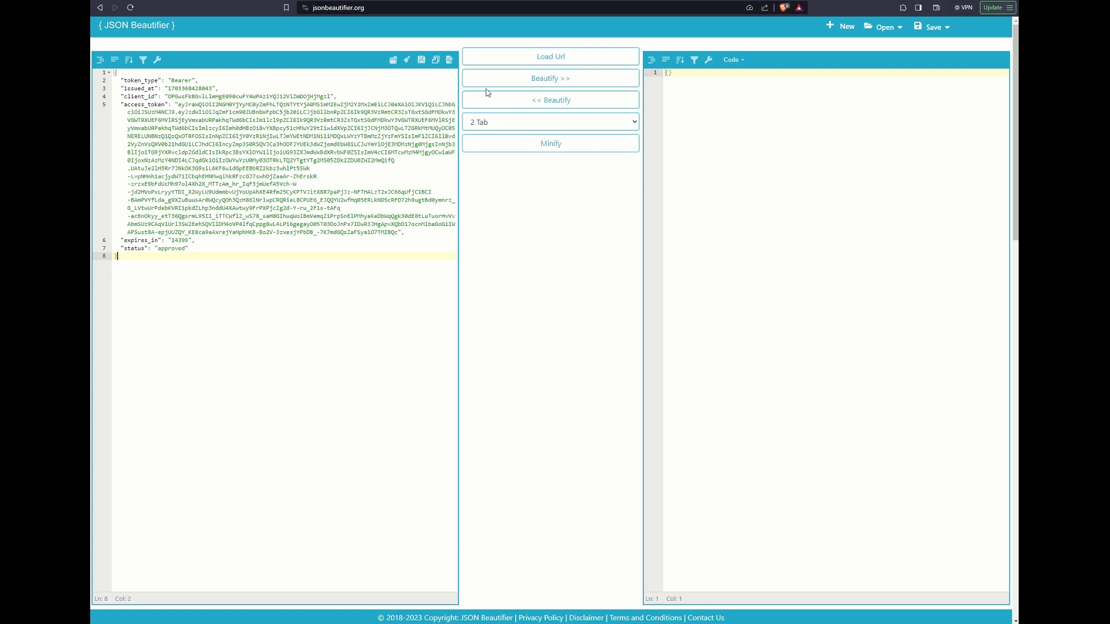
{"action": "left_click", "coordinate": [547, 81]}
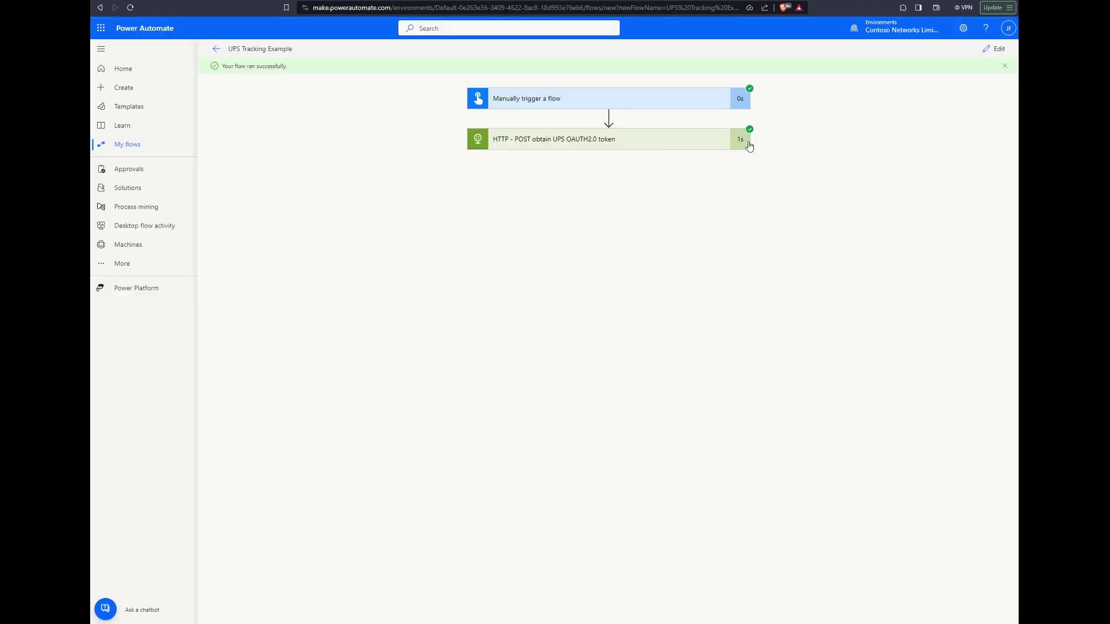
- Add a Parse JSON action after the HTTP step
{"action": "left_click", "coordinate": [996, 49]}
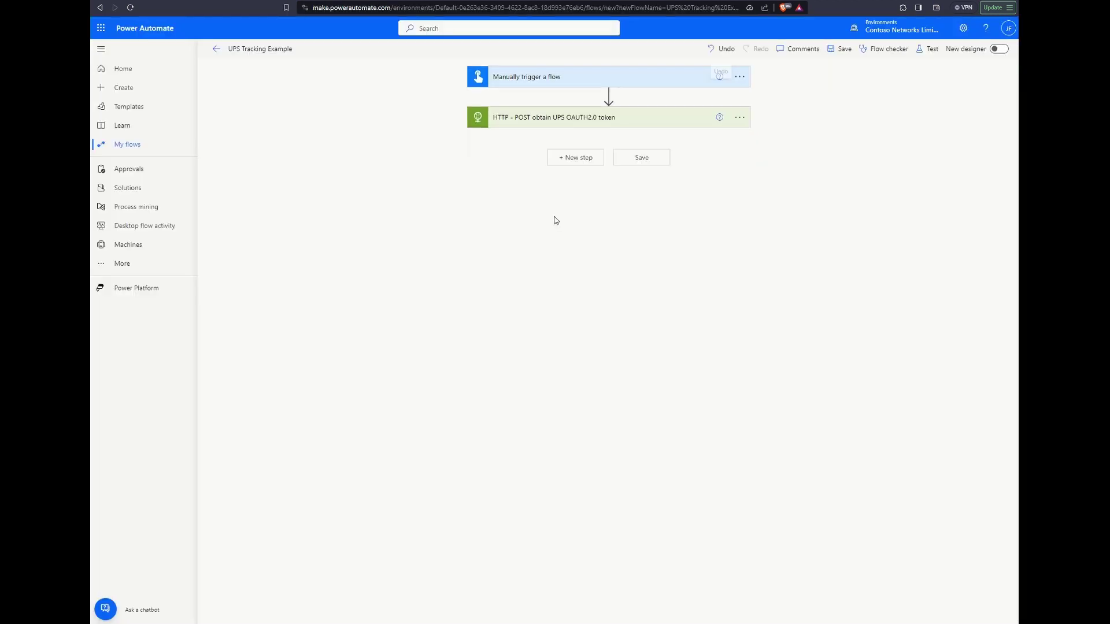
{"action": "left_click", "coordinate": [578, 158]}
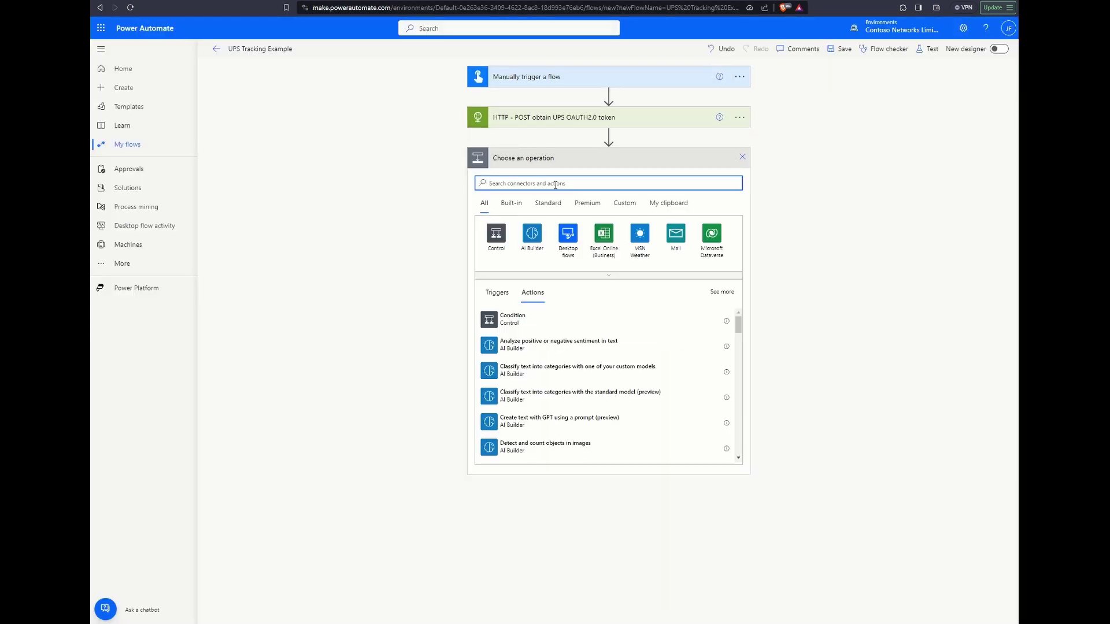
{"action": "type", "text": "parse json"}
{"action": "left_click", "coordinate": [516, 321]}
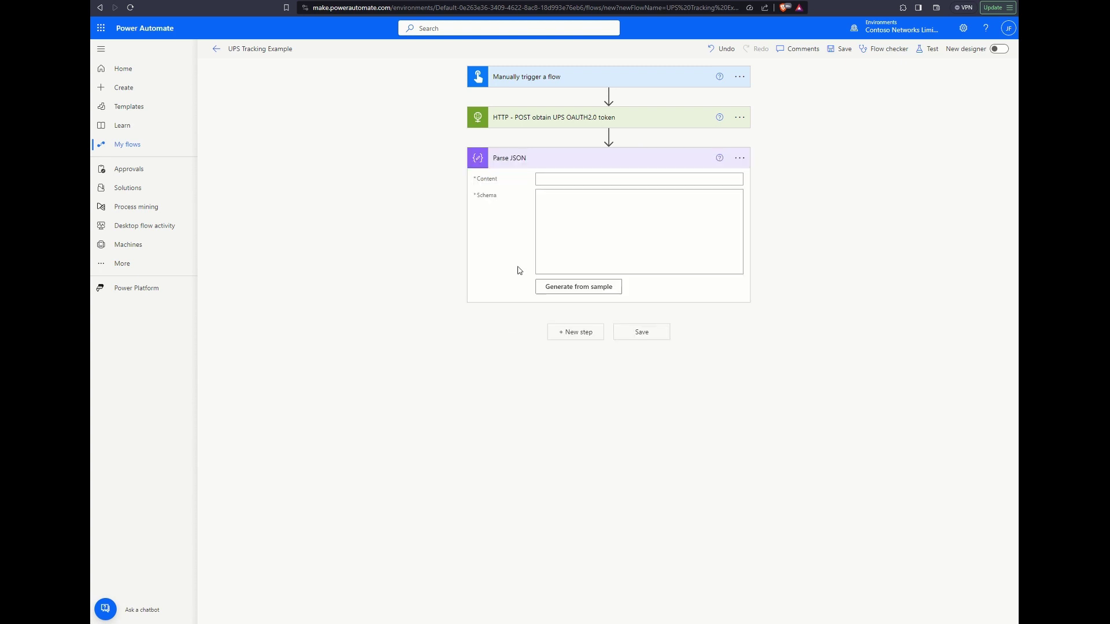
- Set Parse JSON content to the HTTP Body and generate its schema from the pasted token sample
{"action": "left_click", "coordinate": [578, 182]}
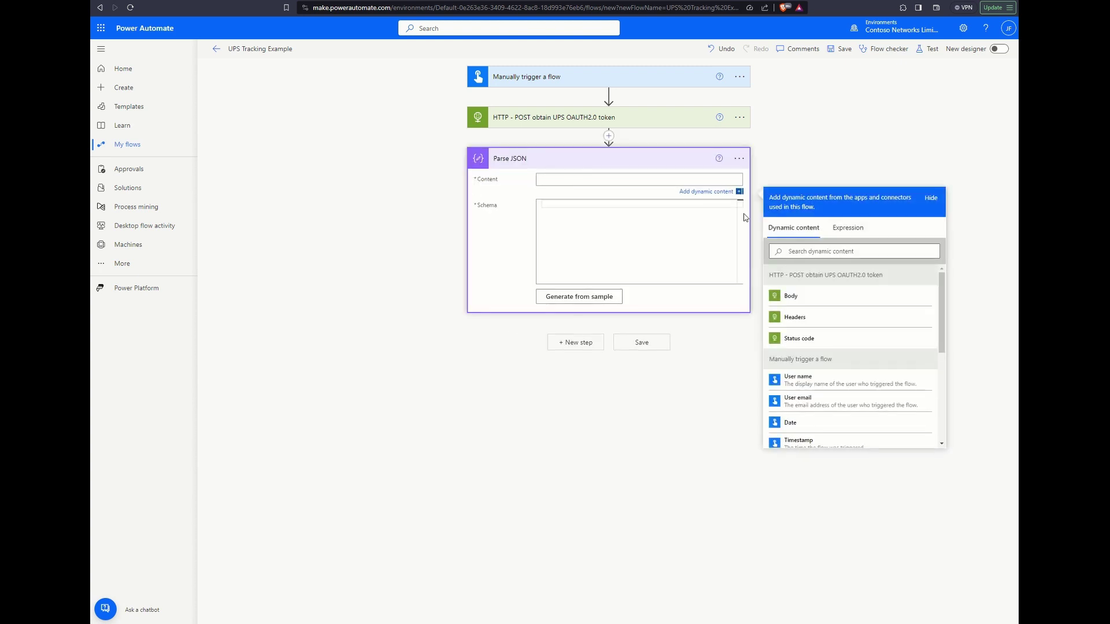
{"action": "left_click", "coordinate": [794, 297]}
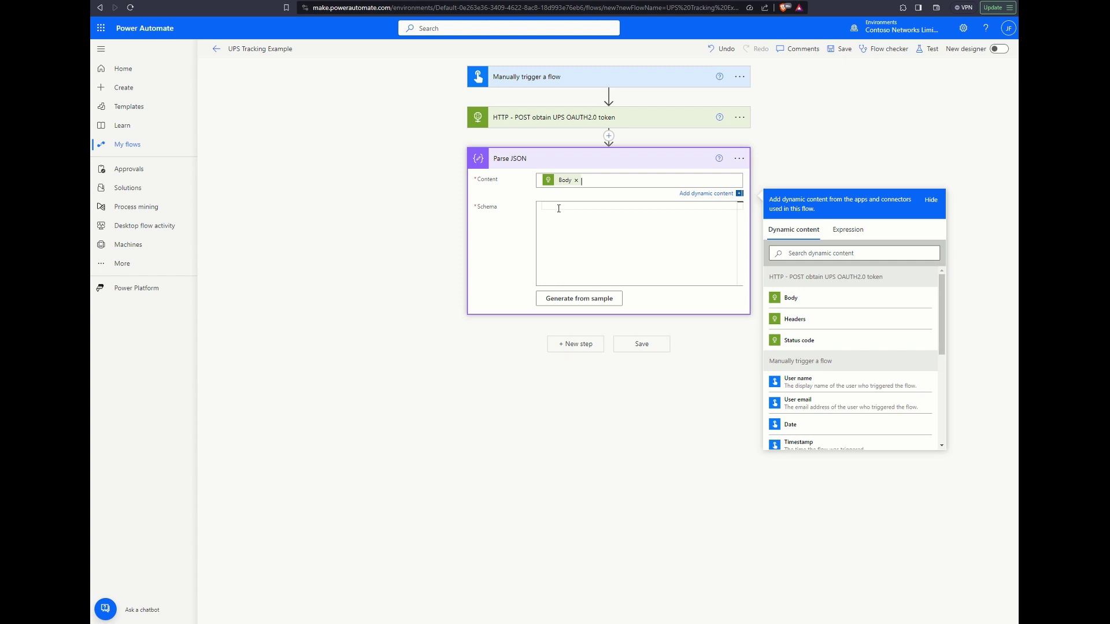
{"action": "left_click", "coordinate": [573, 298]}
{"action": "left_click", "coordinate": [474, 280]}
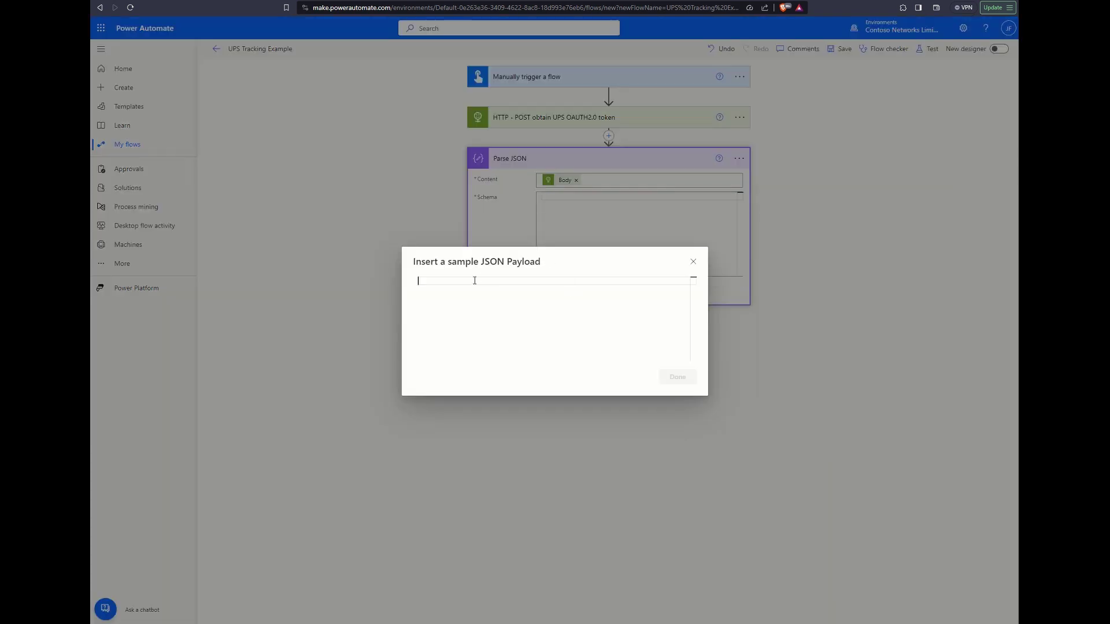
{"action": "key", "text": "ctrl+v"}
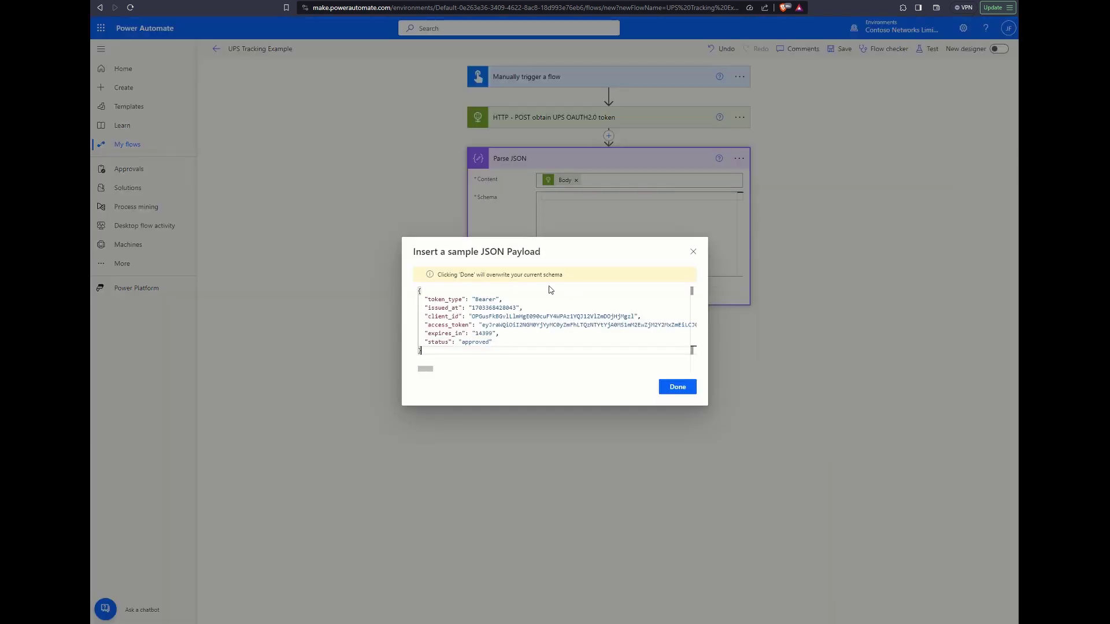
{"action": "left_click", "coordinate": [666, 388]}
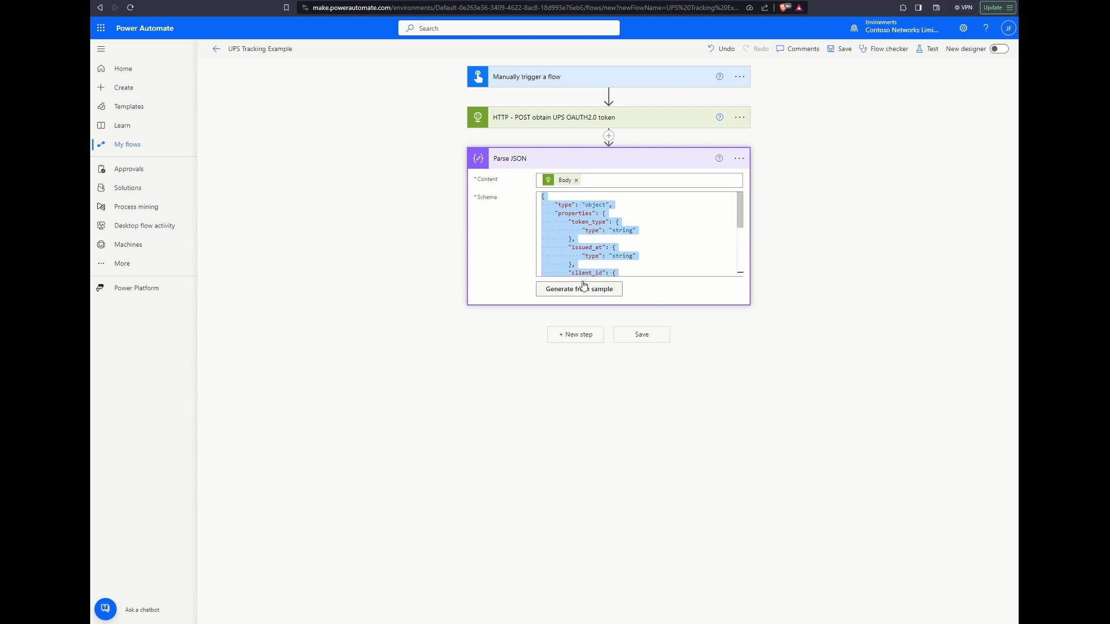
{"action": "left_click", "coordinate": [596, 340]}
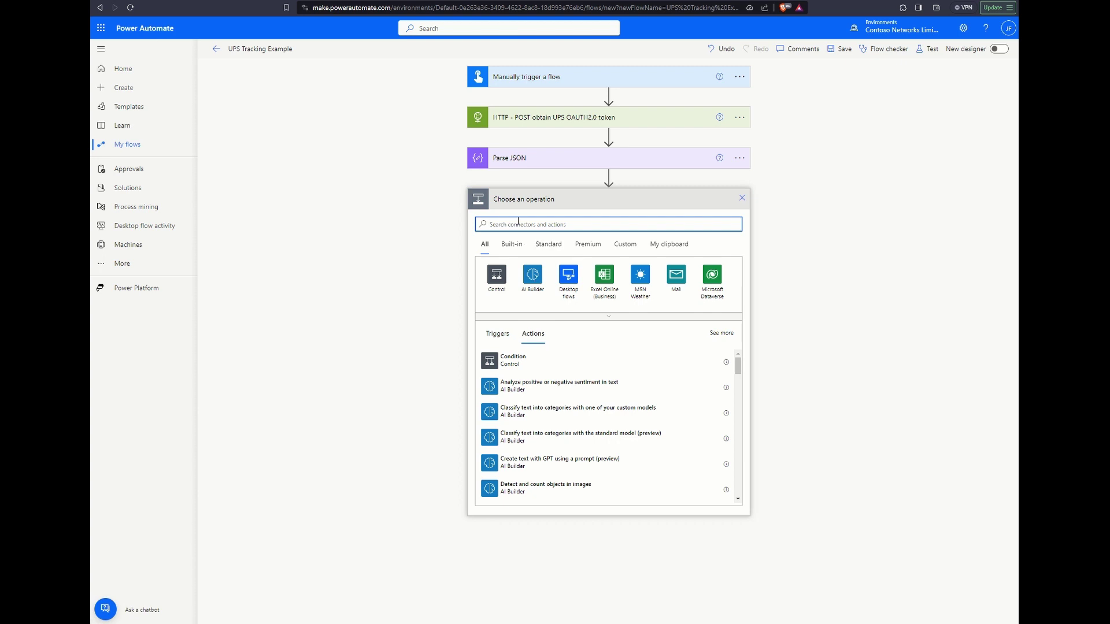
- Add a Compose step after Parse JSON whose input is the access_token value
{"action": "type", "text": "compose"}
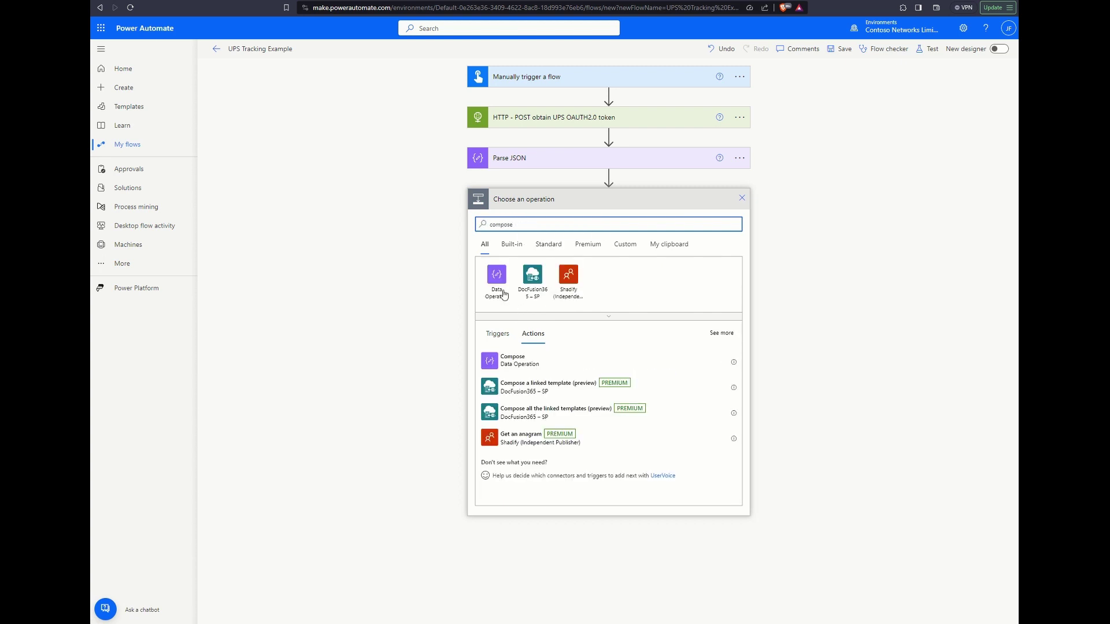
{"action": "left_click", "coordinate": [492, 360]}
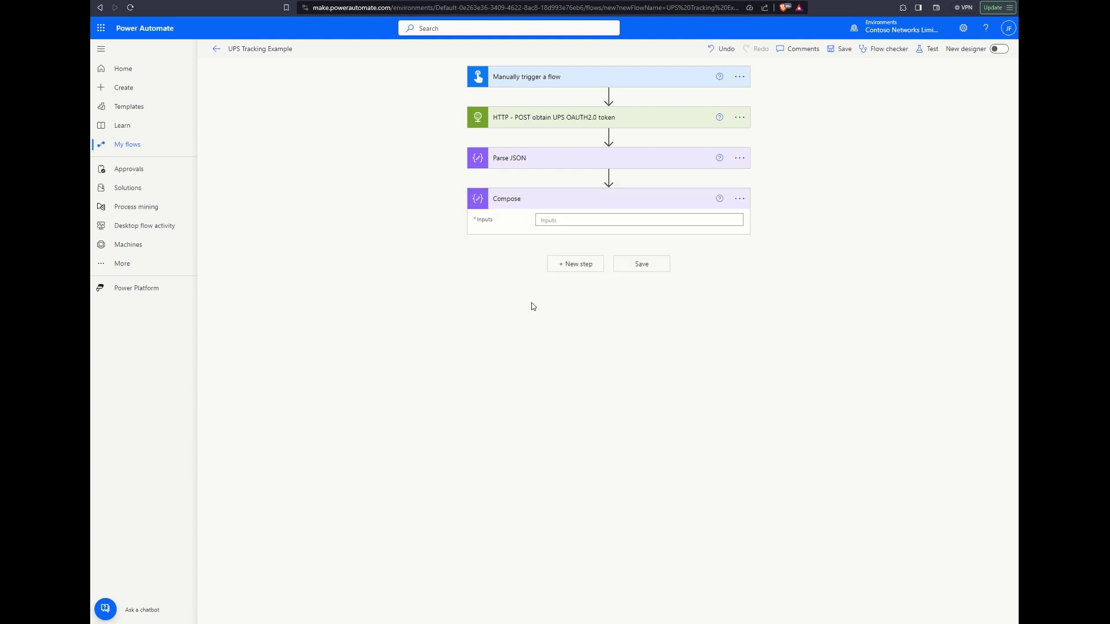
{"action": "left_click", "coordinate": [545, 219]}
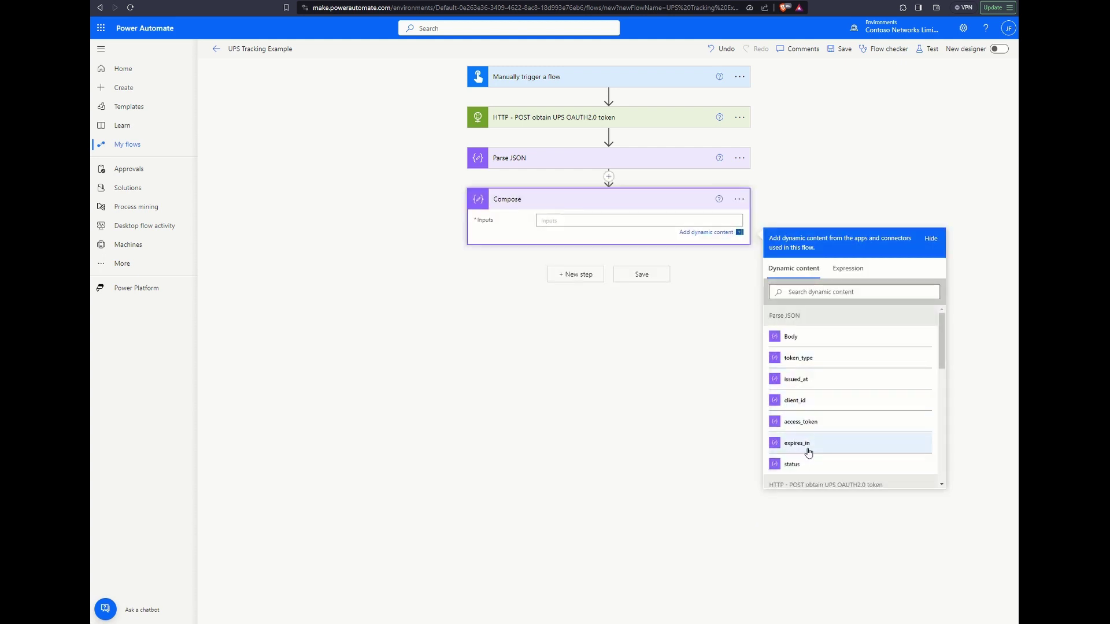
{"action": "scroll", "coordinate": [808, 431], "scroll_direction": "down", "scroll_amount": 1}
{"action": "left_click", "coordinate": [806, 375]}
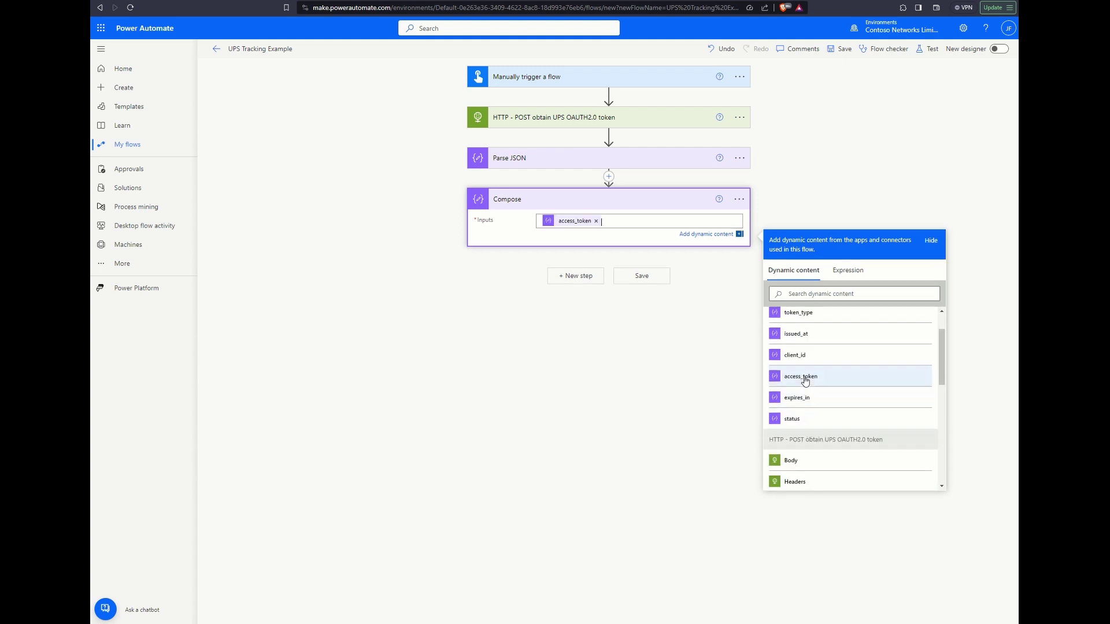
- Rename Compose to 'access_token' and Parse JSON to 'Parse JSON - OAUTH2.0 token response', then save
{"action": "left_click", "coordinate": [740, 200]}
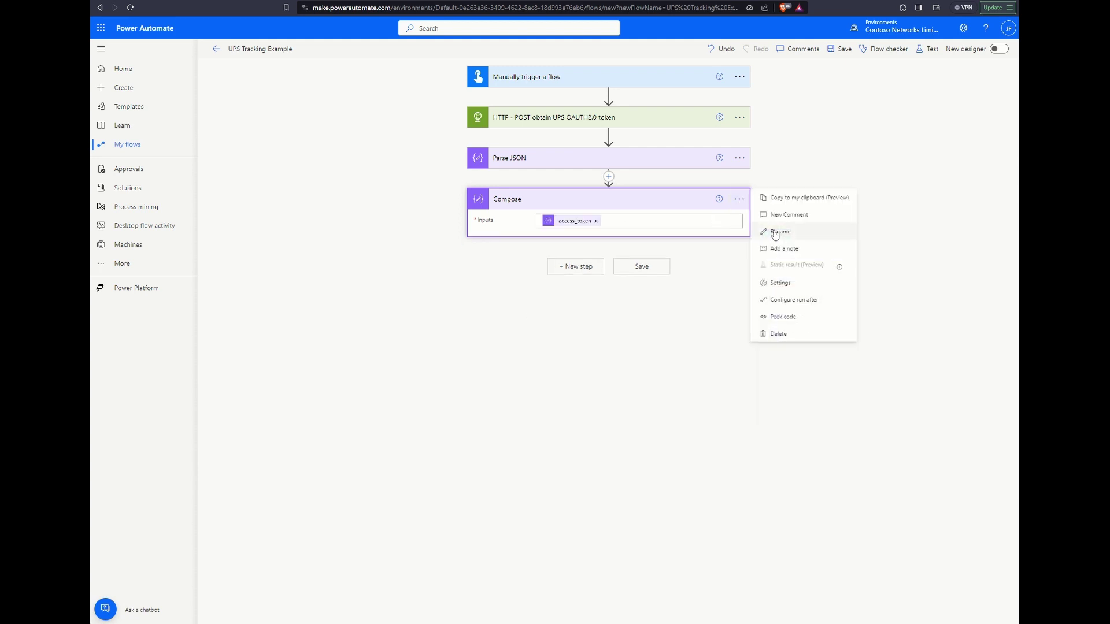
{"action": "left_click", "coordinate": [781, 232]}
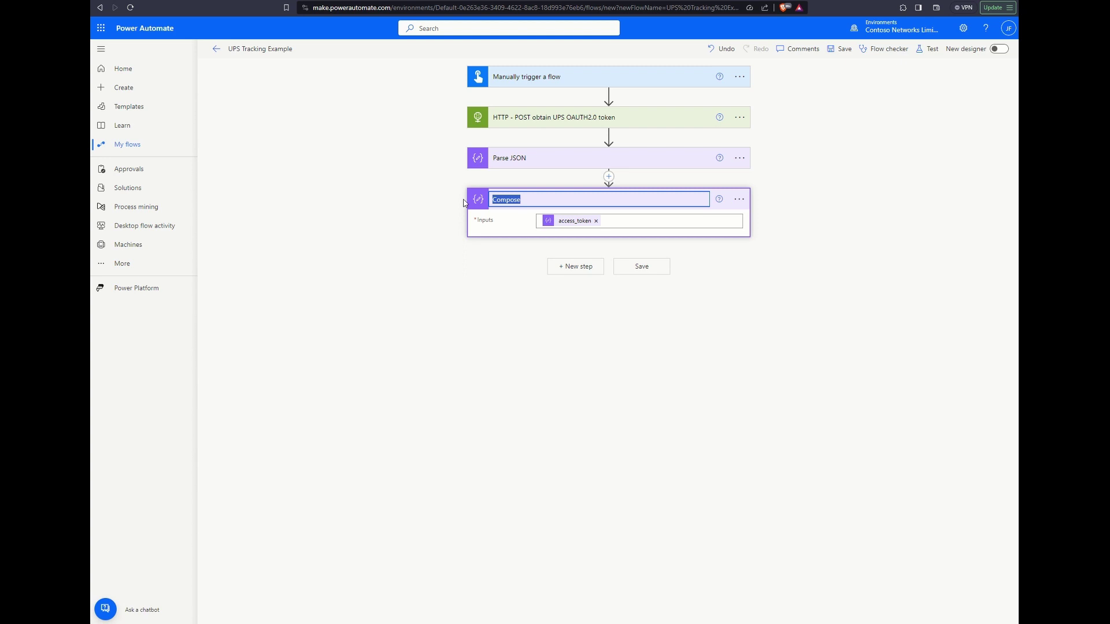
{"action": "type", "text": "access_token"}
{"action": "left_click", "coordinate": [739, 159]}
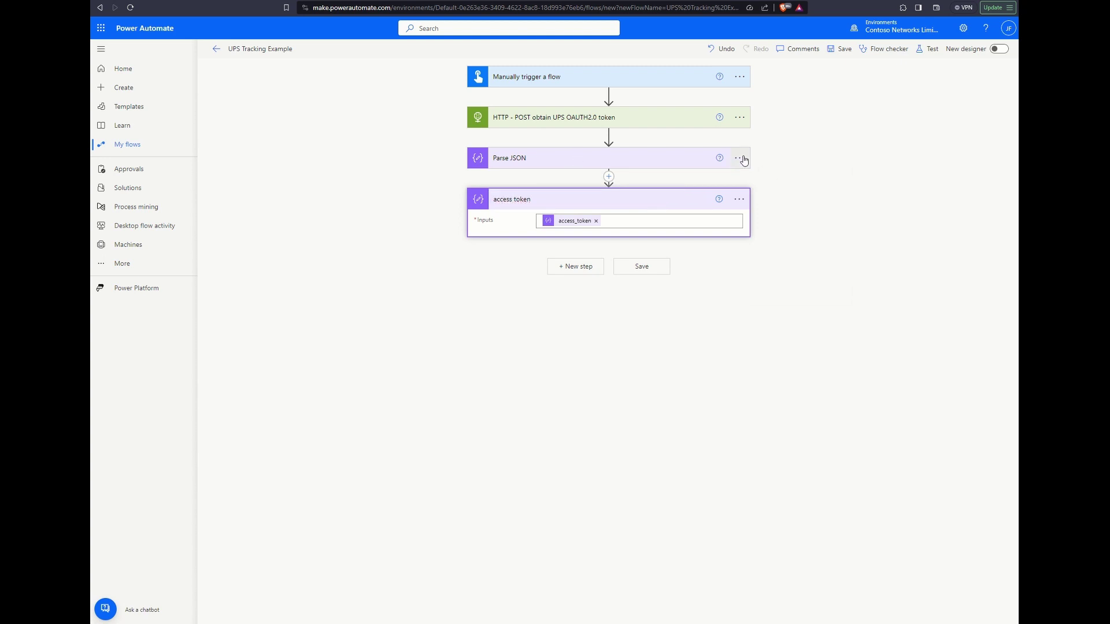
{"action": "left_click", "coordinate": [780, 191]}
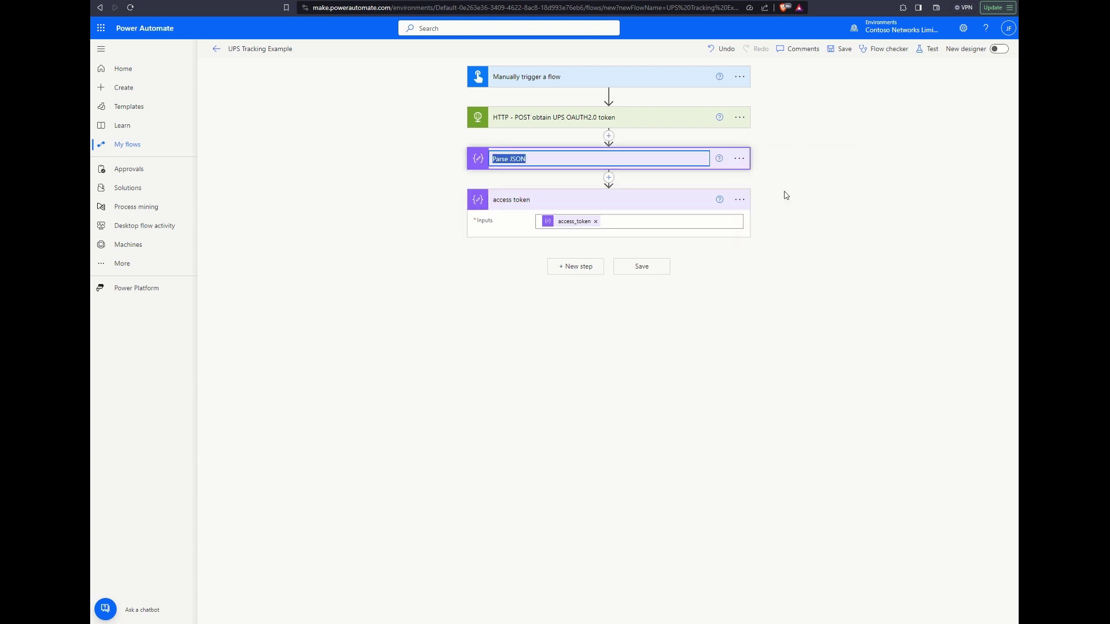
{"action": "left_click", "coordinate": [567, 155]}
{"action": "type", "text": "- OAUTH2.0 token response"}
{"action": "key", "text": "Return"}
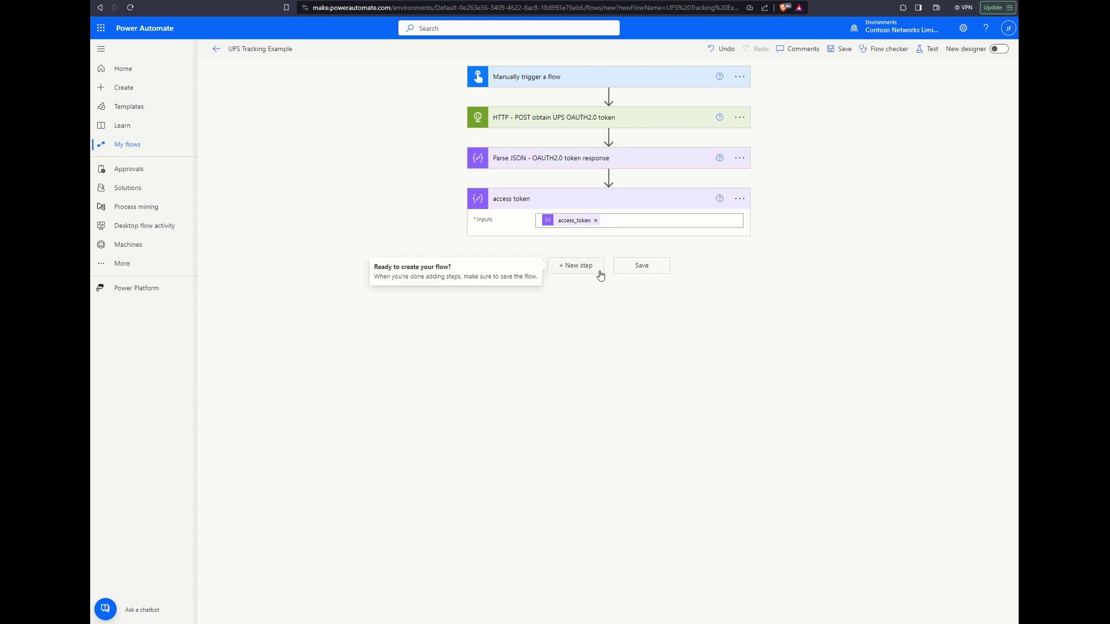
{"action": "left_click", "coordinate": [641, 270]}
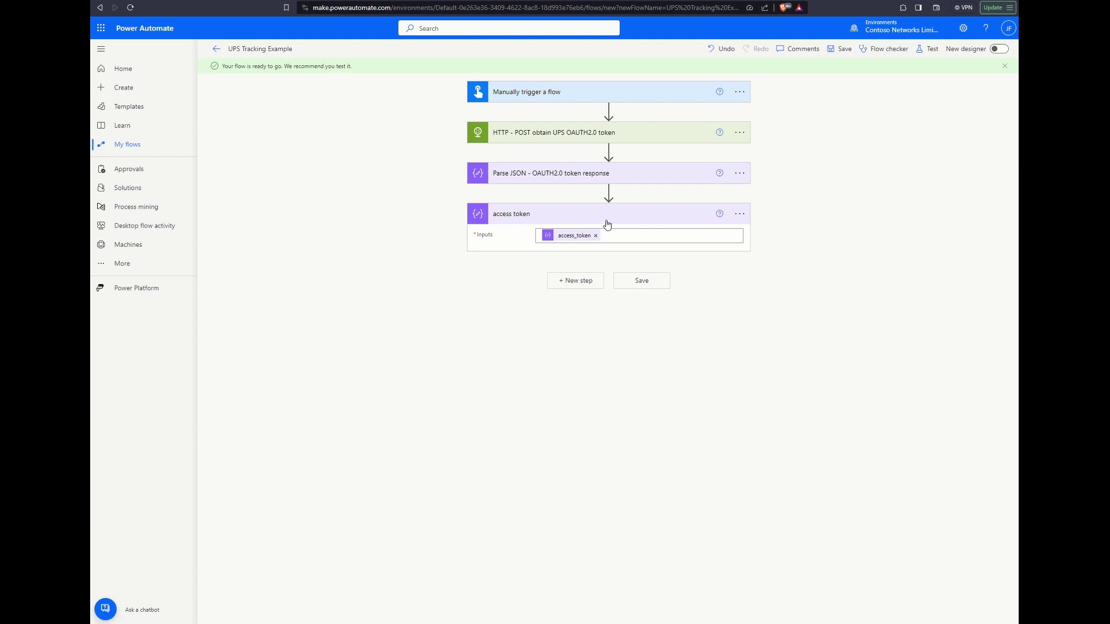
- Open the UPS Tracking API documentation and select the request URL in the curl sample, excluding the closing quote
{"action": "key", "text": "ctrl+Tab"}
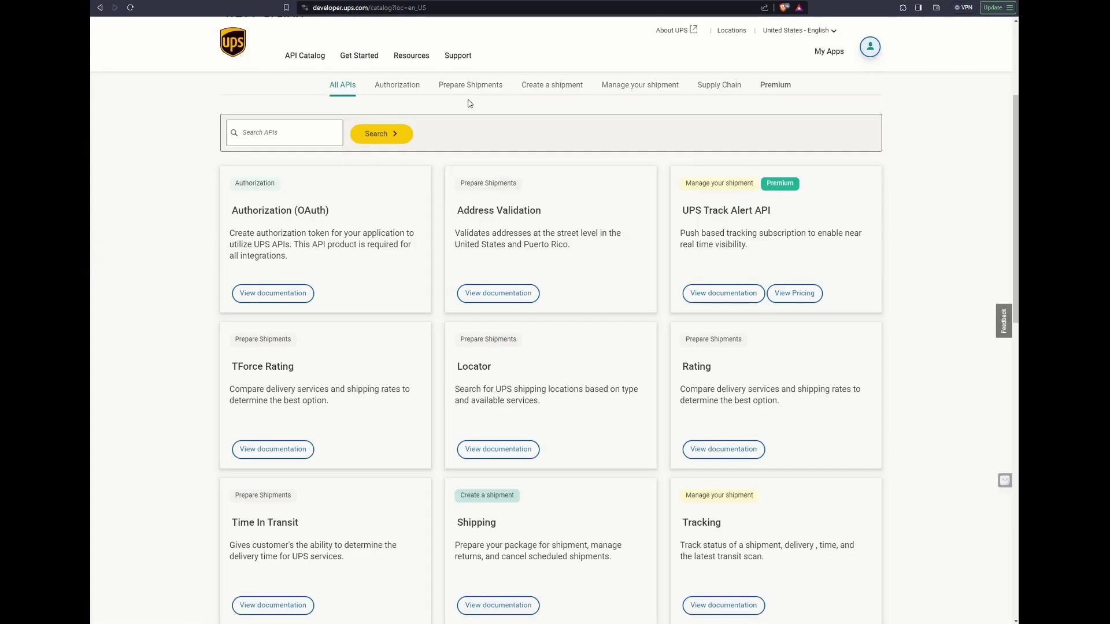
{"action": "scroll", "coordinate": [677, 348], "scroll_direction": "down", "scroll_amount": 3}
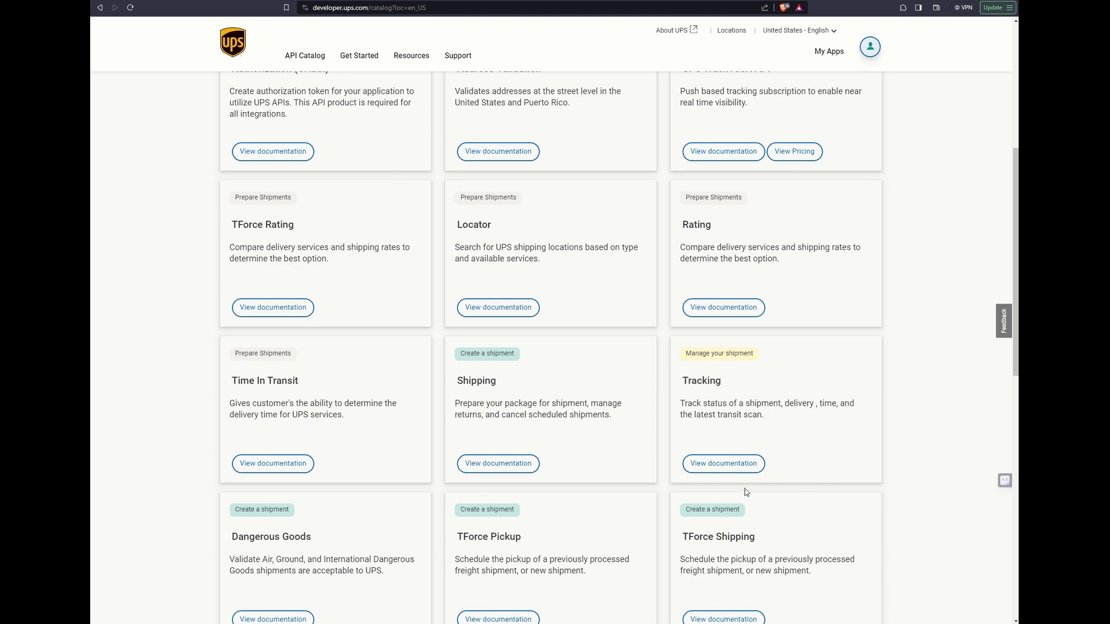
{"action": "left_click", "coordinate": [738, 466]}
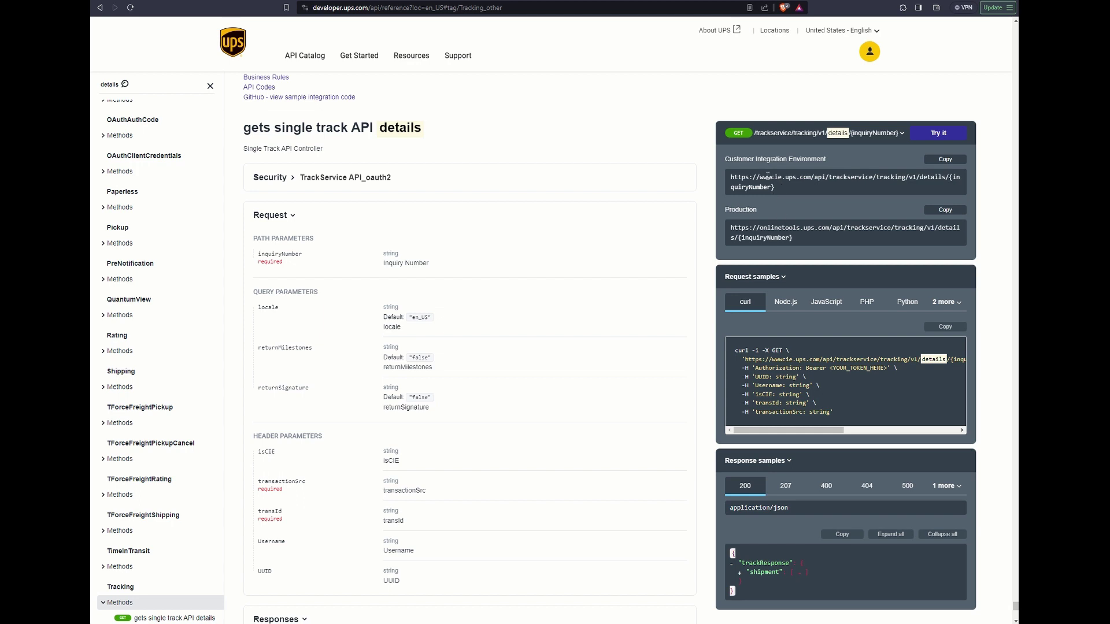
{"action": "left_click", "coordinate": [778, 228]}
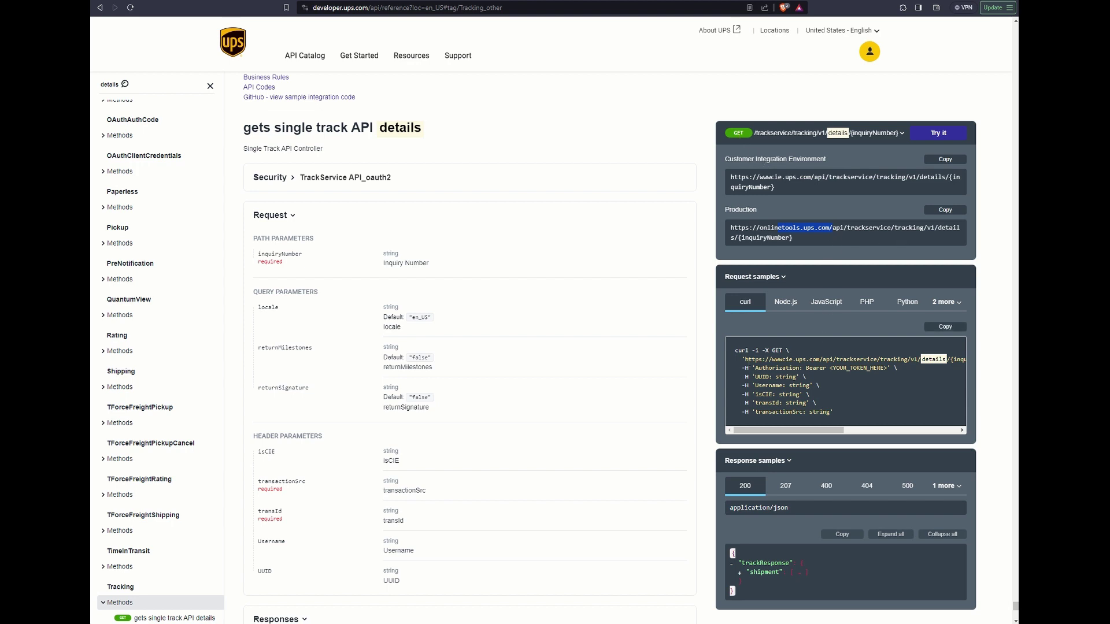
{"action": "left_click_drag", "start_coordinate": [852, 362], "coordinate": [949, 366]}
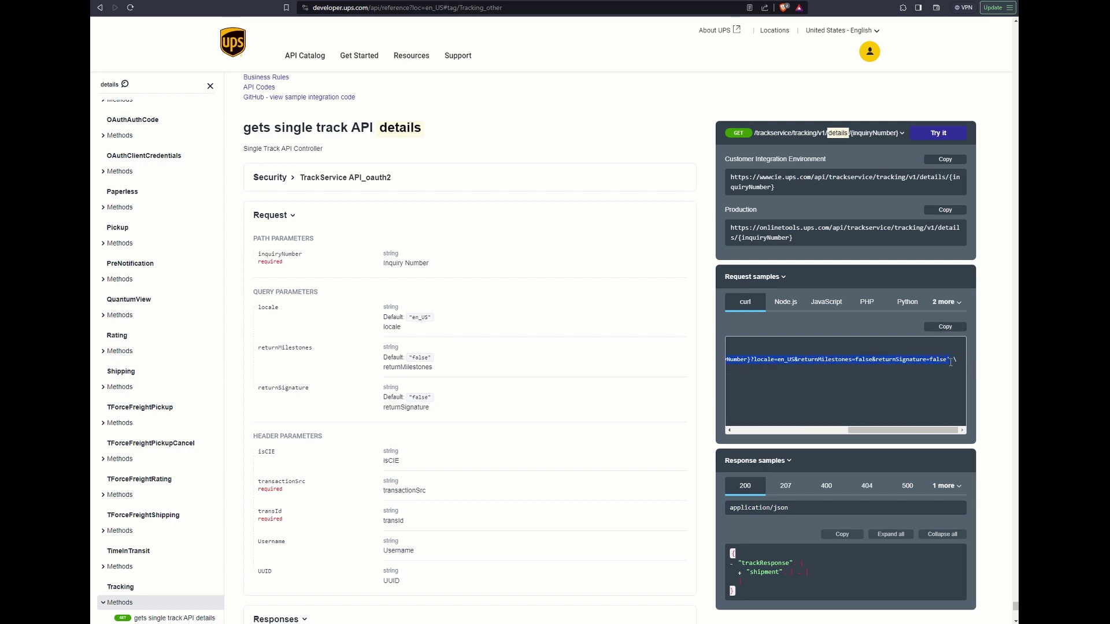
{"action": "left_click_drag", "start_coordinate": [950, 362], "coordinate": [951, 360]}
{"action": "key", "text": "ctrl+c"}
- Add an HTTP action after access token, renamed 'HTTP - Get Tracking UPdate'
{"action": "left_click", "coordinate": [593, 0]}
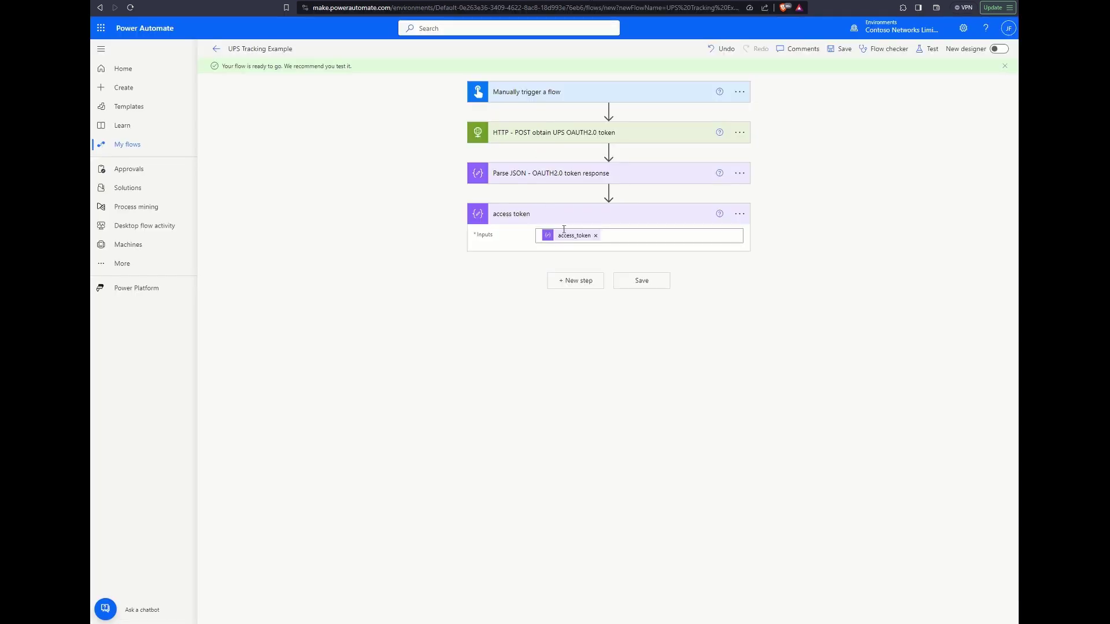
{"action": "left_click", "coordinate": [587, 281]}
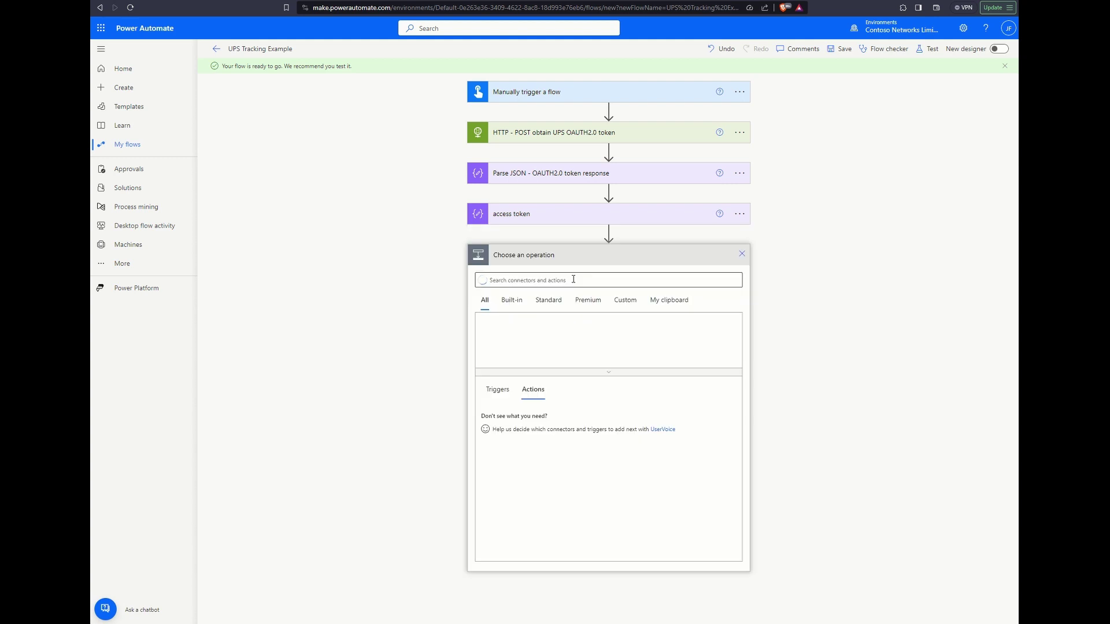
{"action": "type", "text": "http"}
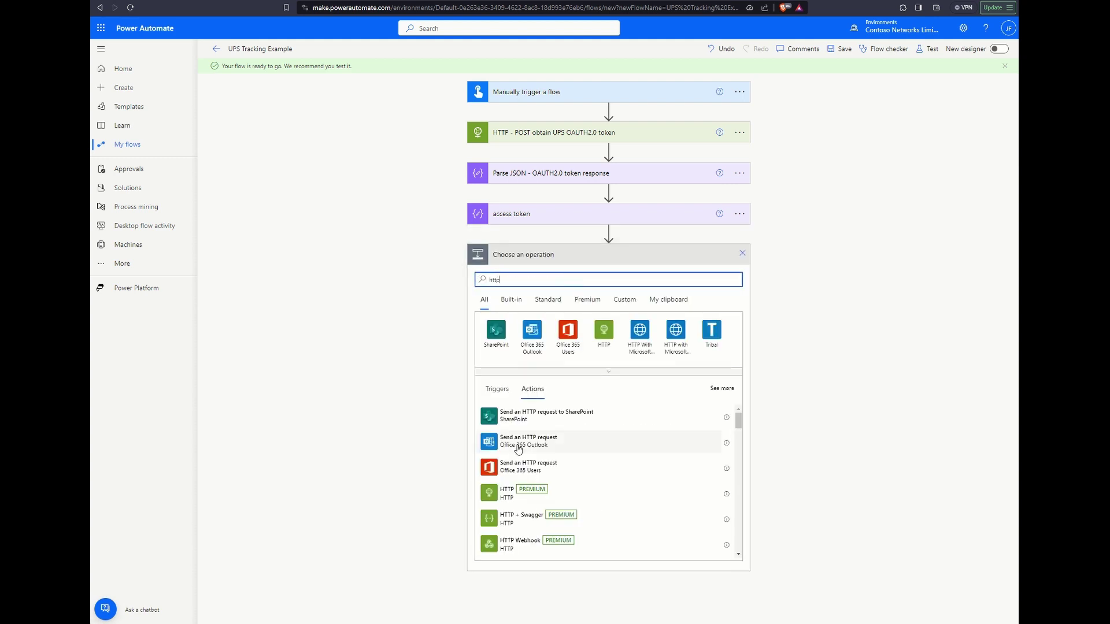
{"action": "left_click", "coordinate": [512, 492]}
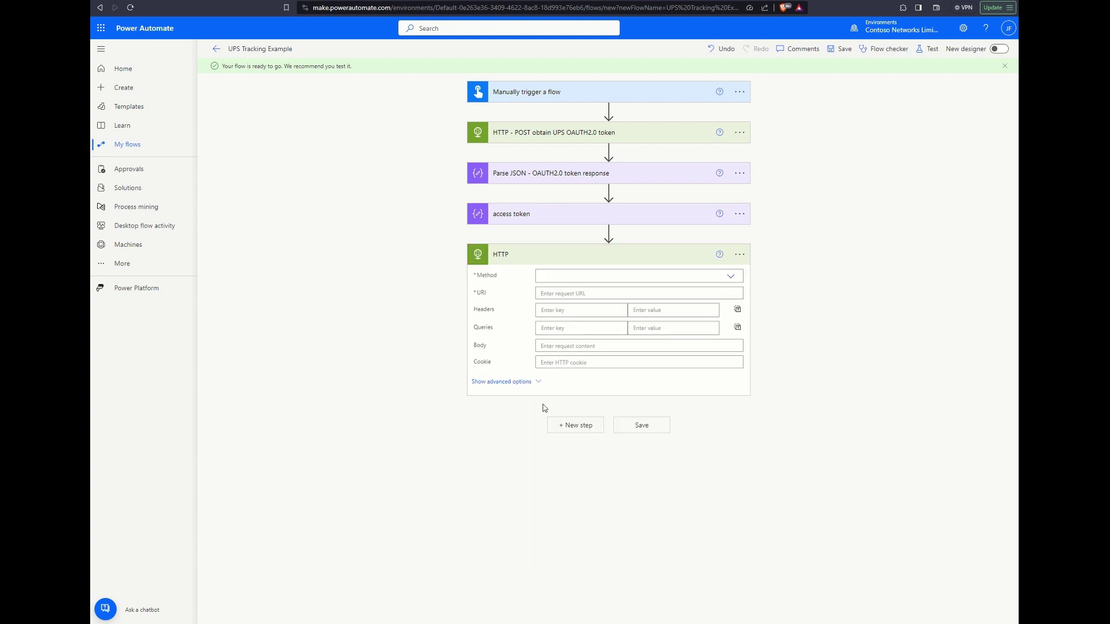
{"action": "left_click", "coordinate": [740, 255]}
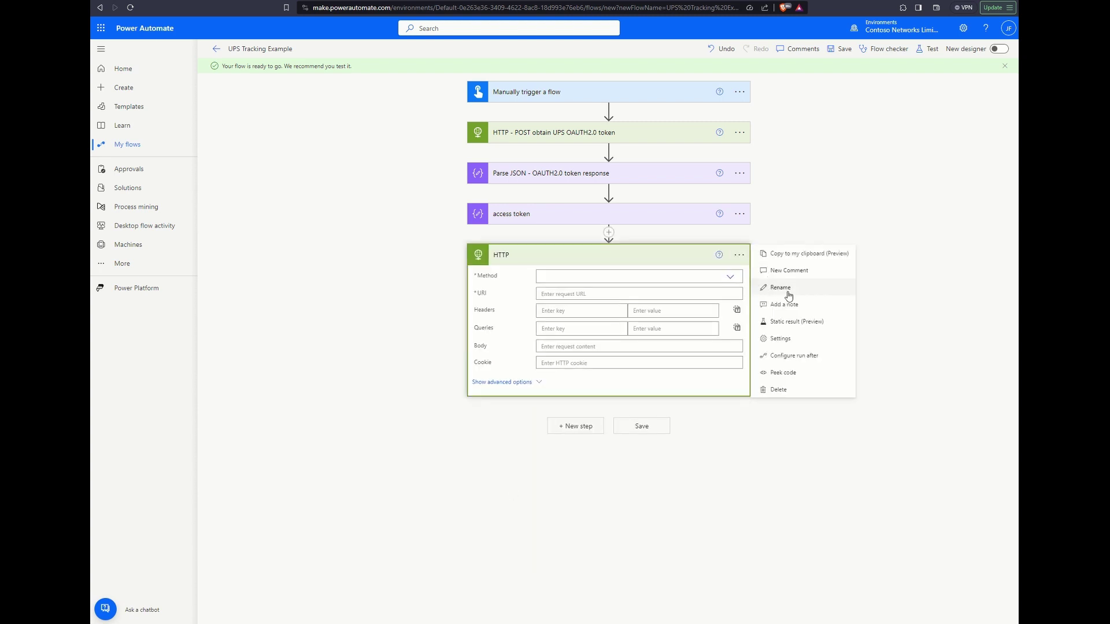
{"action": "left_click", "coordinate": [783, 288]}
{"action": "left_click", "coordinate": [542, 254]}
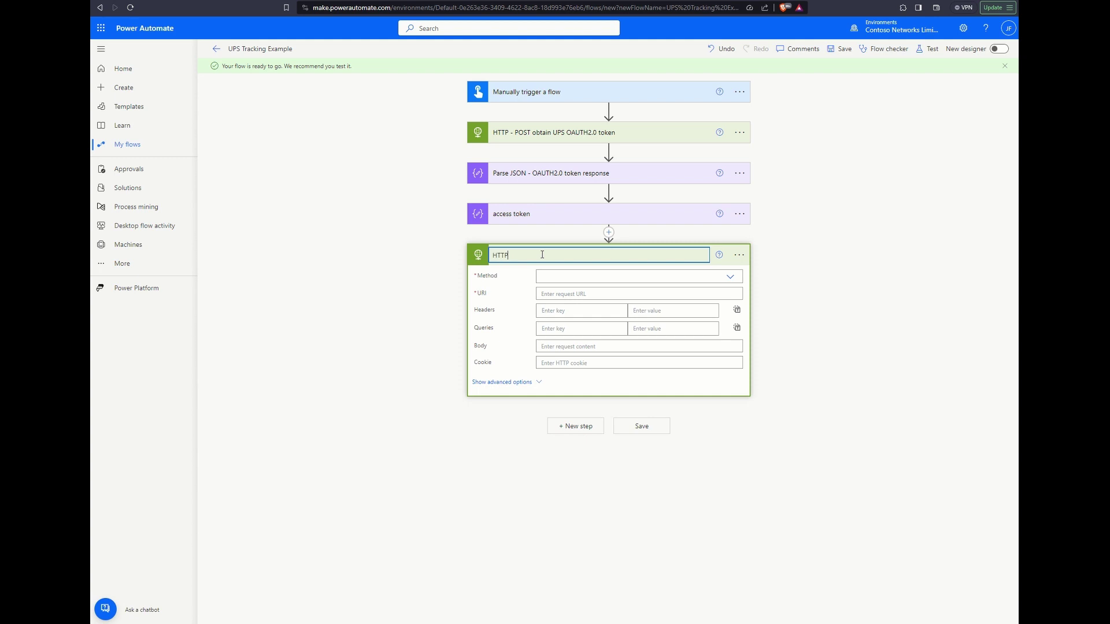
{"action": "type", "text": "- Get Tracking UPdate"}
- Set the method to GET and paste the UPS tracking URL, removing the {inquiryNumber} placeholder
{"action": "left_click", "coordinate": [543, 277]}
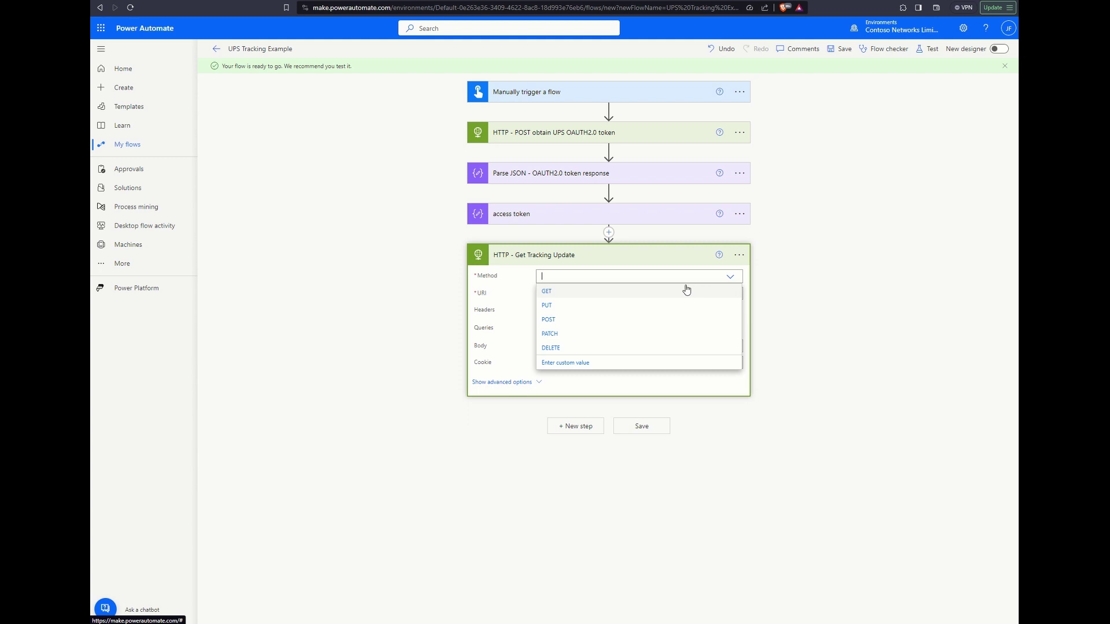
{"action": "left_click", "coordinate": [571, 293]}
{"action": "left_click", "coordinate": [597, 296]}
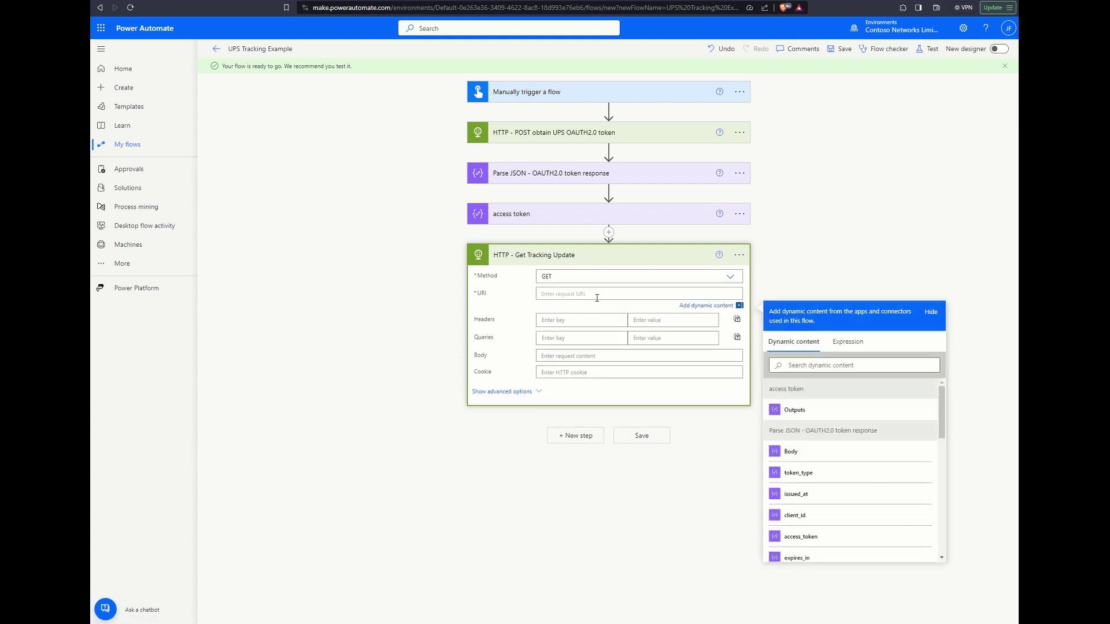
{"action": "key", "text": "ctrl+v"}
{"action": "left_click", "coordinate": [705, 305]}
{"action": "key", "text": "BackSpace"}
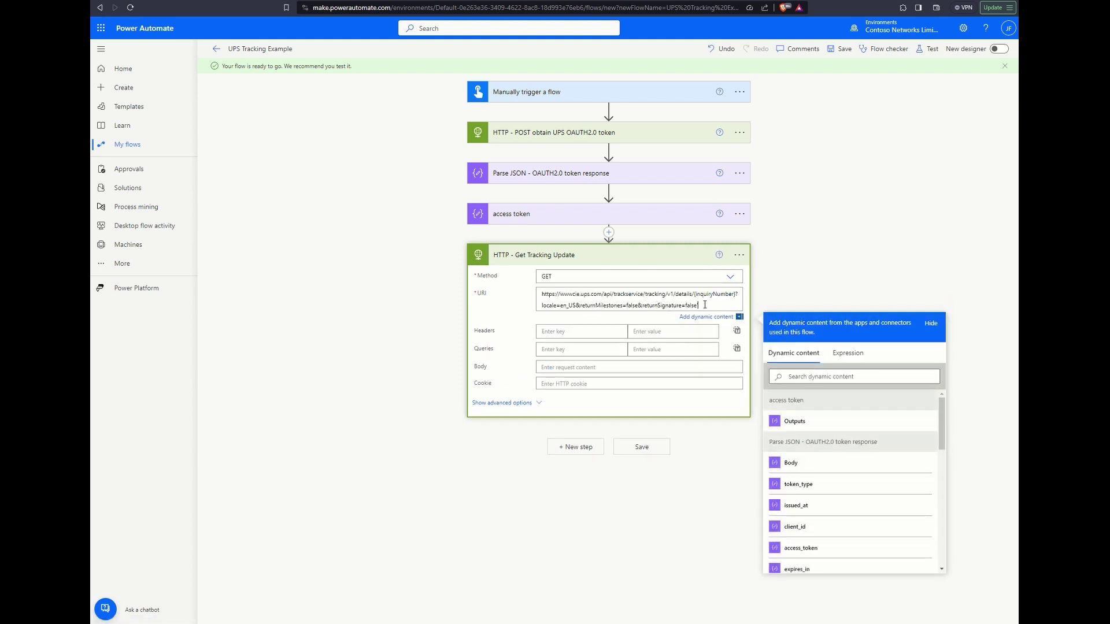
{"action": "type", "text": "'"}
{"action": "left_click_drag", "start_coordinate": [695, 297], "coordinate": [735, 299]}
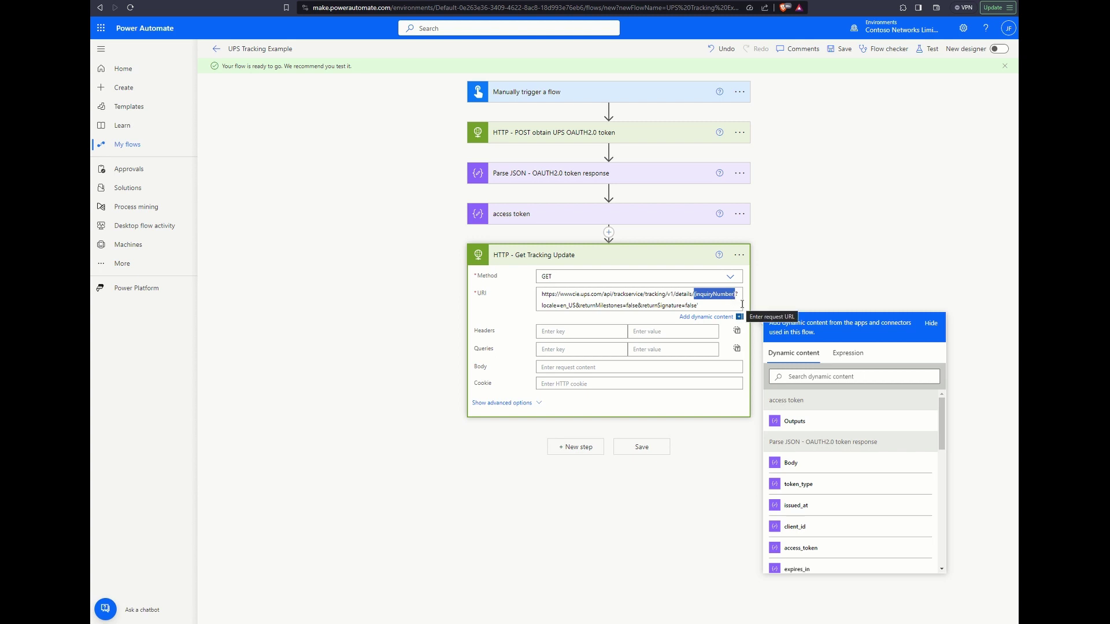
{"action": "key", "text": "BackSpace"}
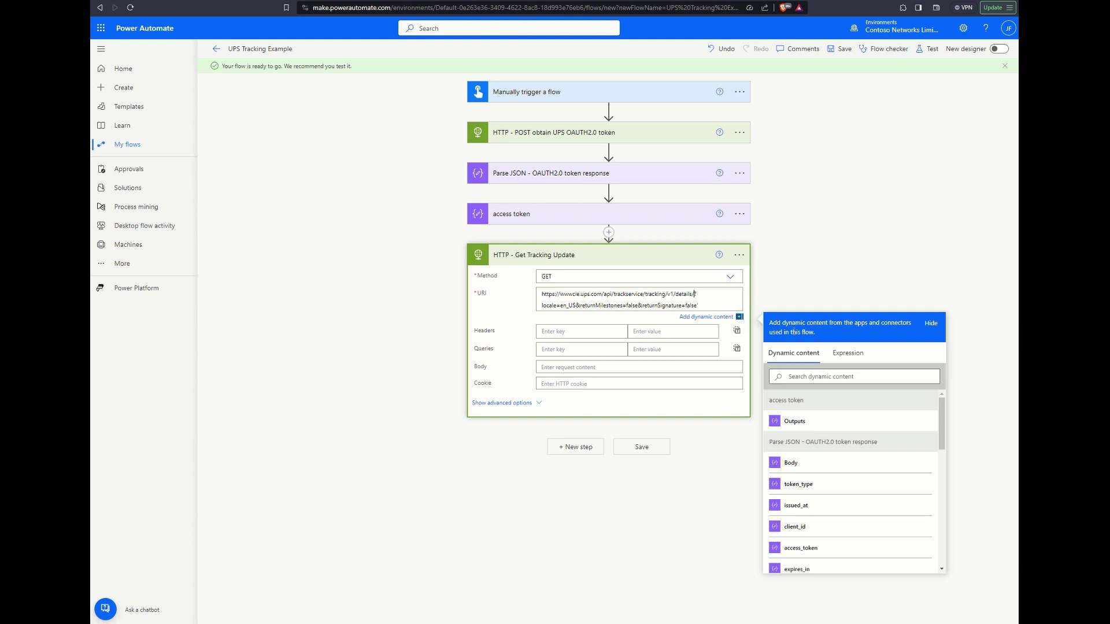
- Insert UPS Tracking Number into the URL and add a Content-Type header name
{"action": "scroll", "coordinate": [839, 426], "scroll_direction": "down", "scroll_amount": 5}
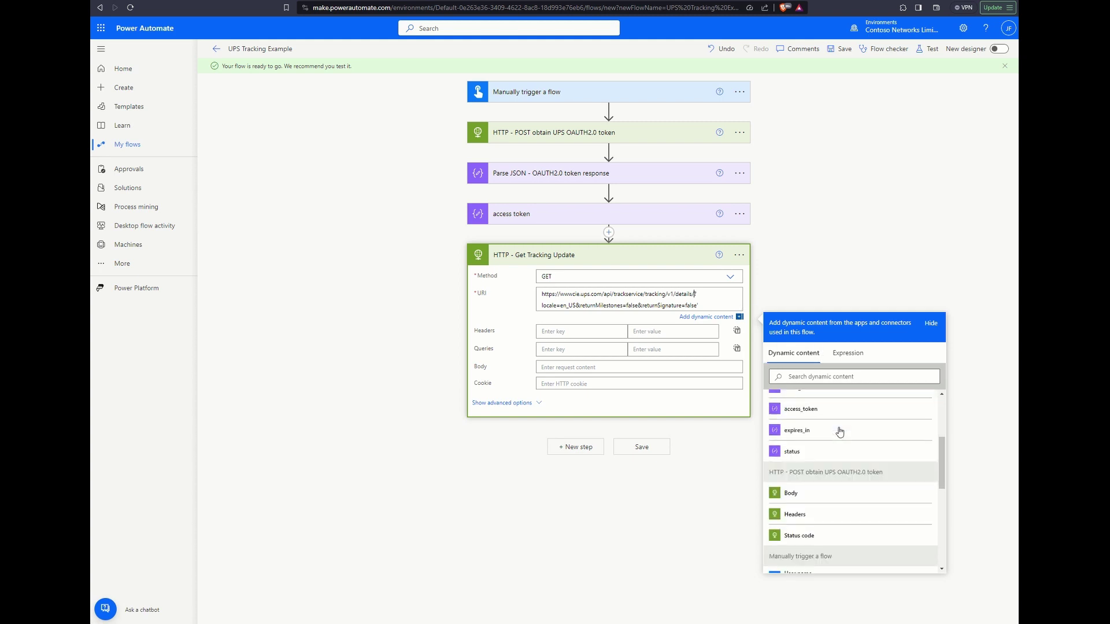
{"action": "scroll", "coordinate": [833, 456], "scroll_direction": "down", "scroll_amount": 2}
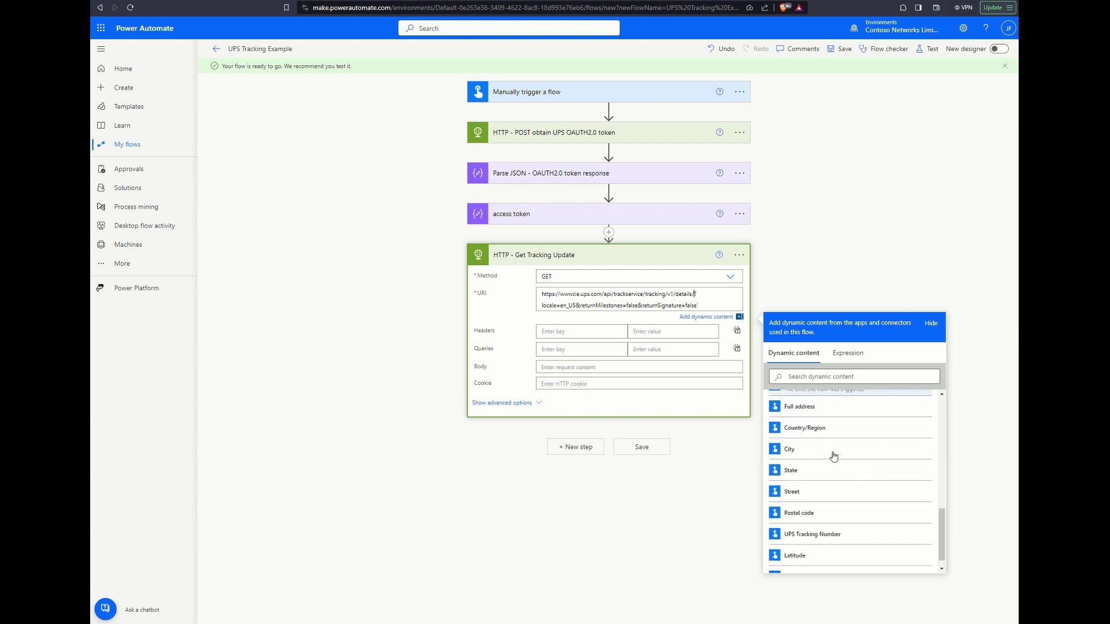
{"action": "left_click", "coordinate": [829, 521]}
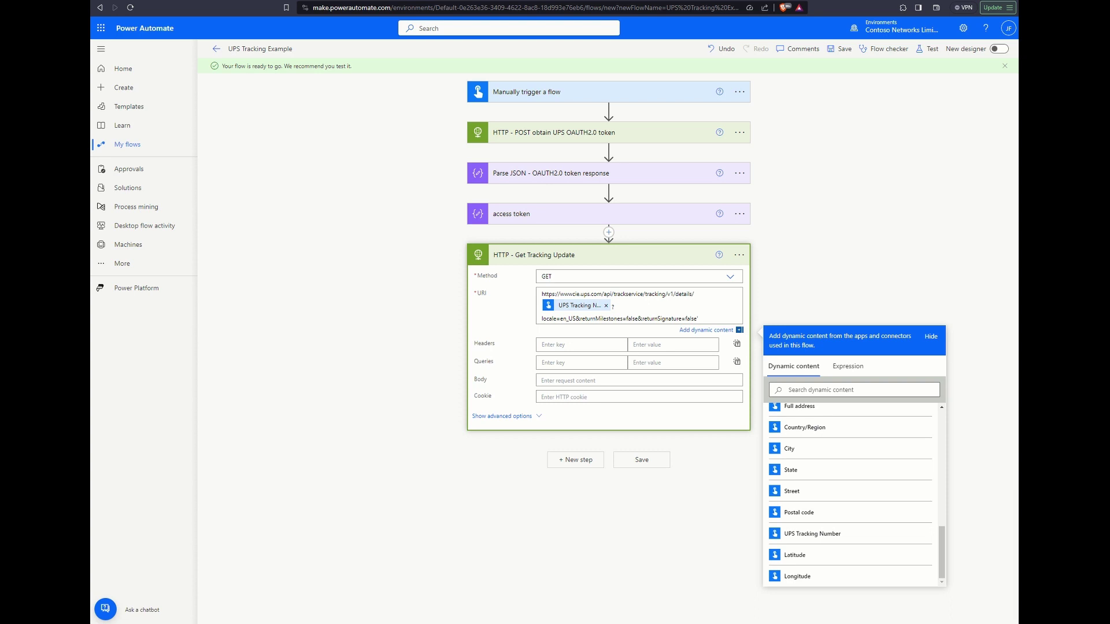
{"action": "left_click", "coordinate": [582, 345]}
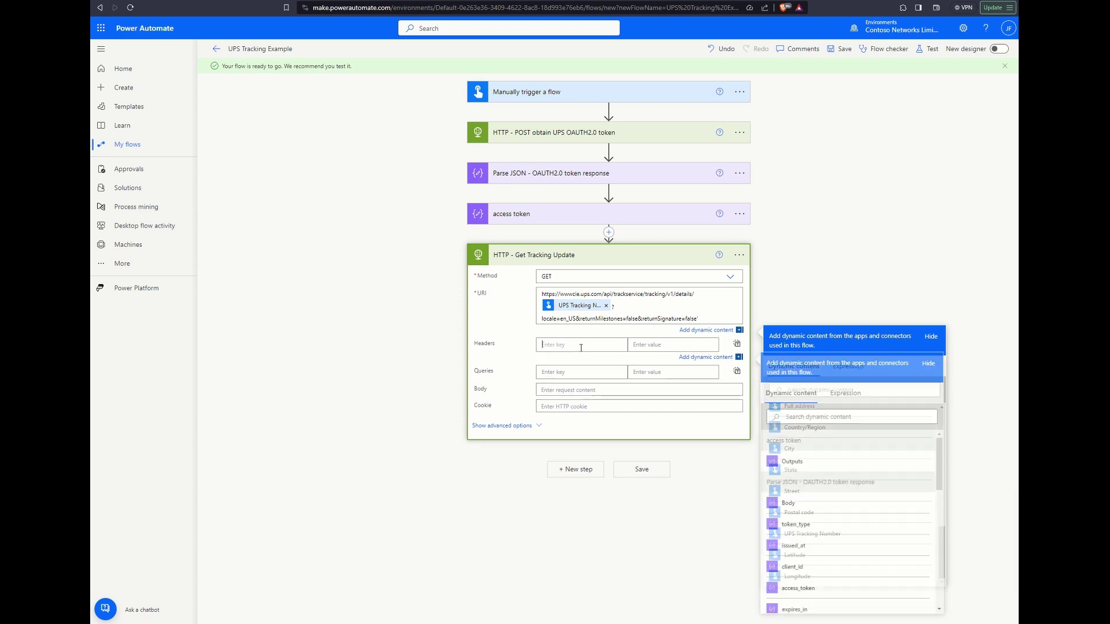
{"action": "type", "text": "Content-Type"}
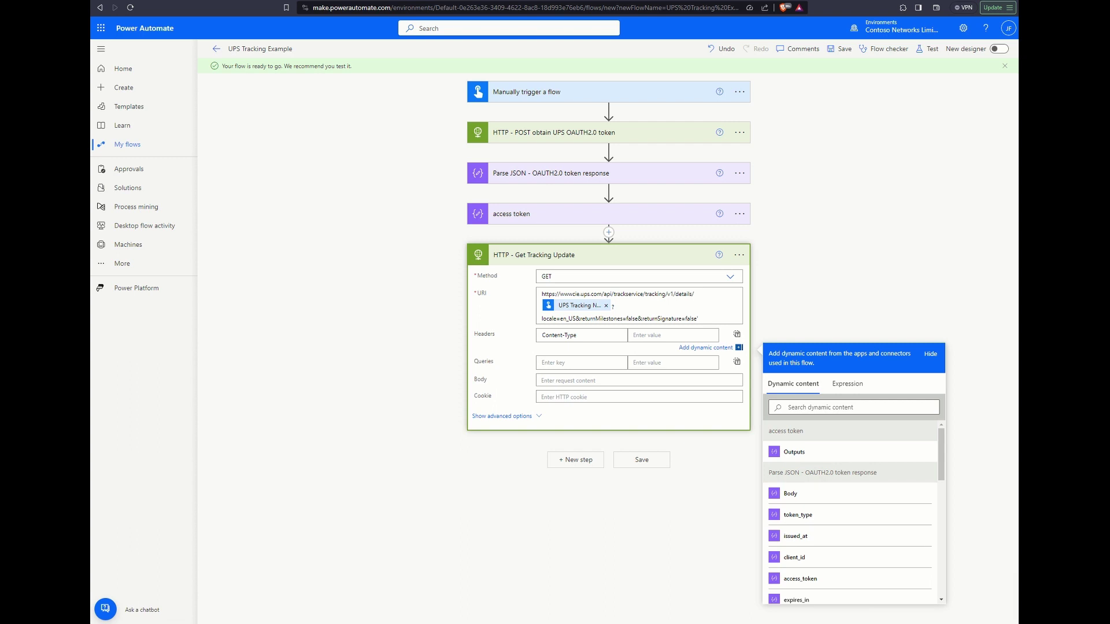
- Fill in the Content-Type header value and add a transId header set to ticks(utcNow())
{"action": "left_click", "coordinate": [673, 335]}
{"action": "type", "text": "application/x-www-form-urlencoded"}
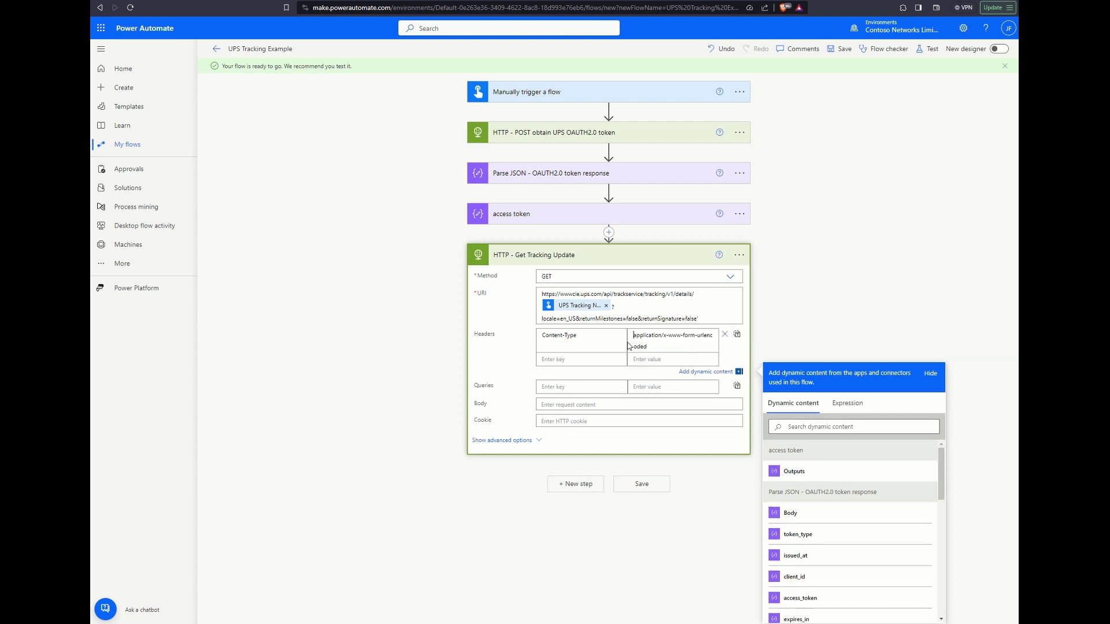
{"action": "left_click", "coordinate": [572, 358]}
{"action": "type", "text": "transId"}
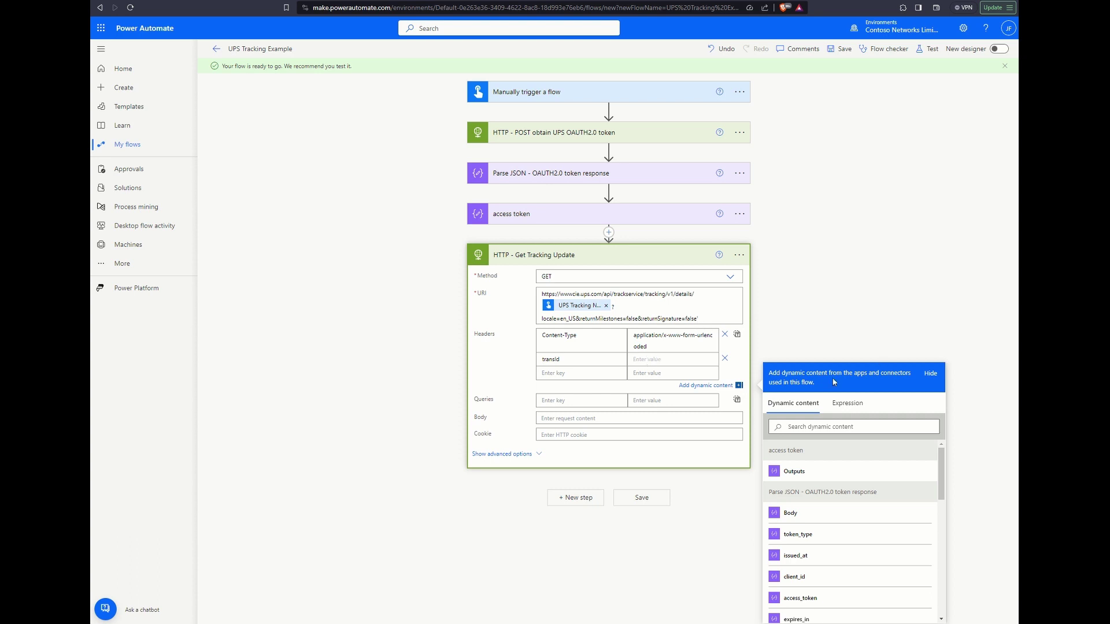
{"action": "left_click", "coordinate": [848, 403]}
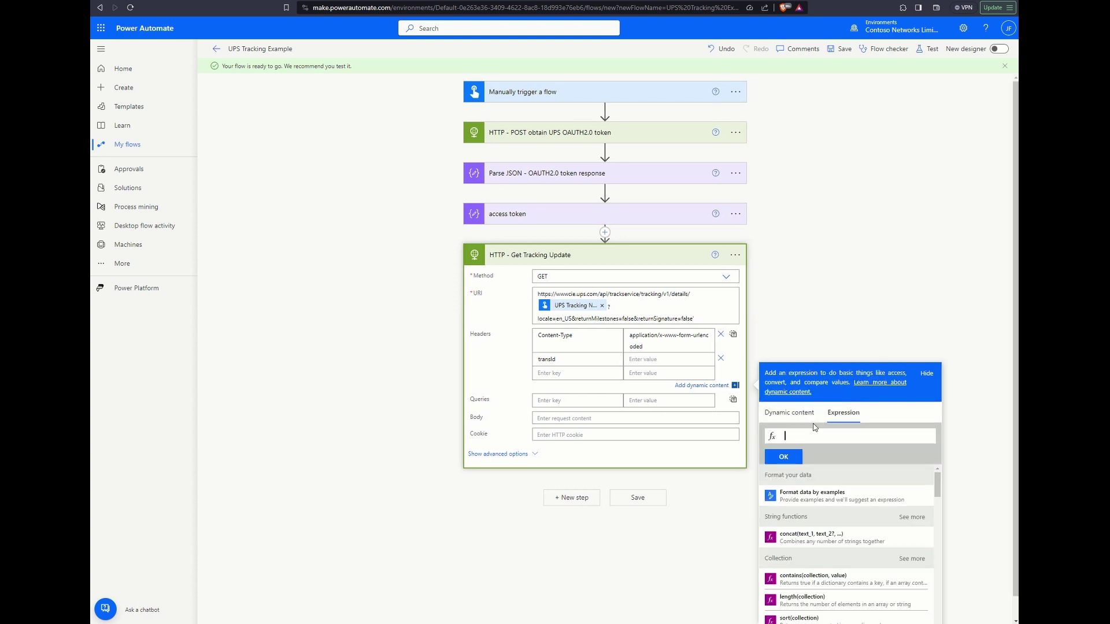
{"action": "type", "text": "ticks("}
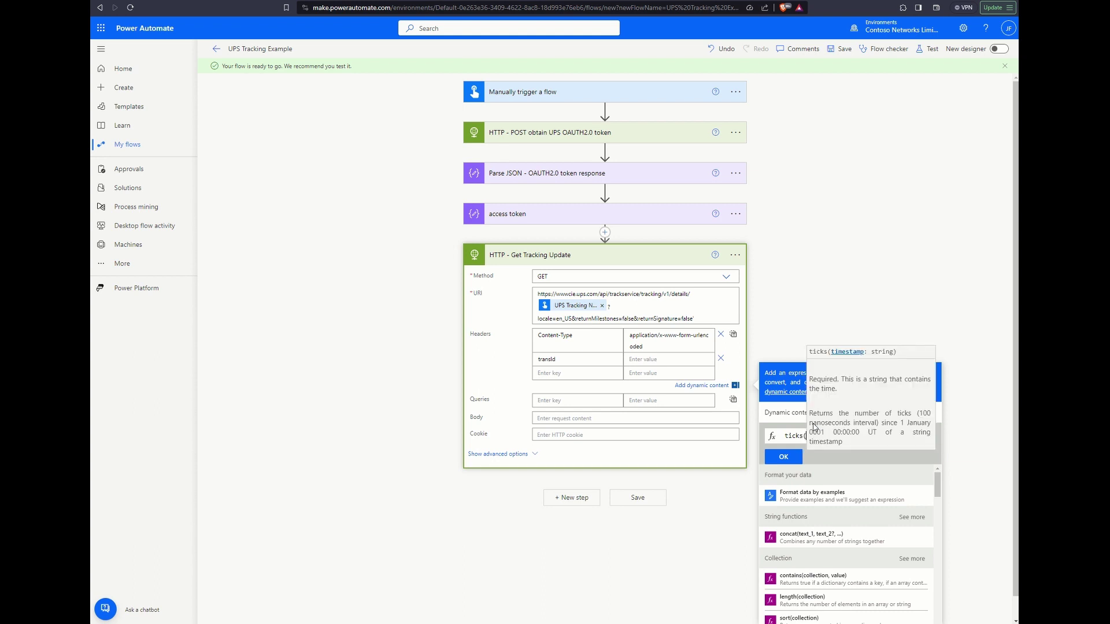
{"action": "type", "text": "utc"}
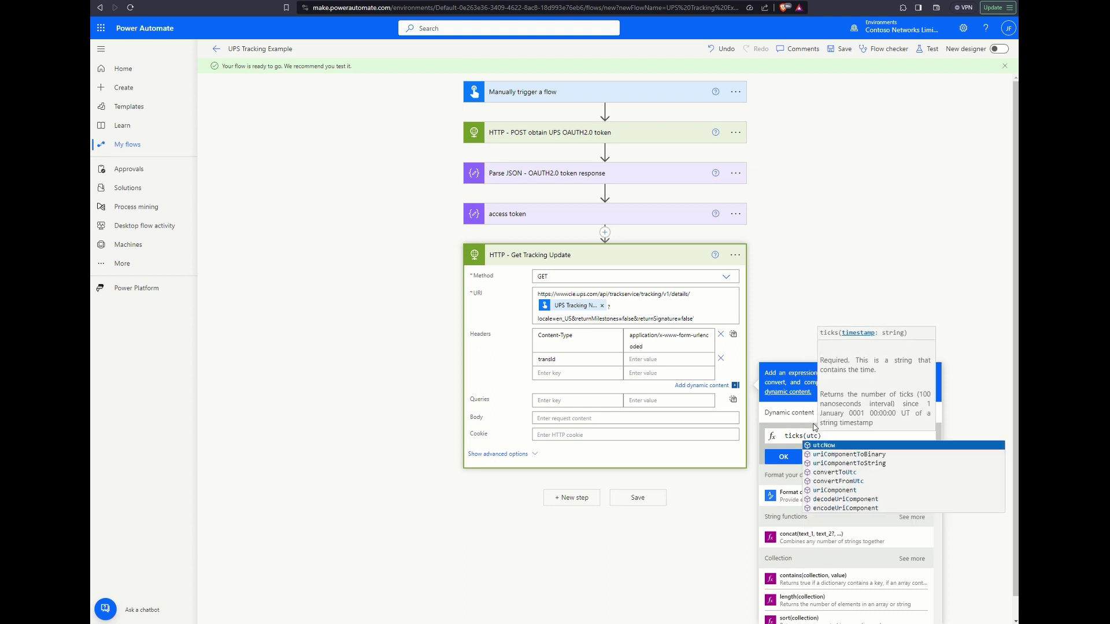
{"action": "key", "text": "Return"}
{"action": "left_click", "coordinate": [784, 457]}
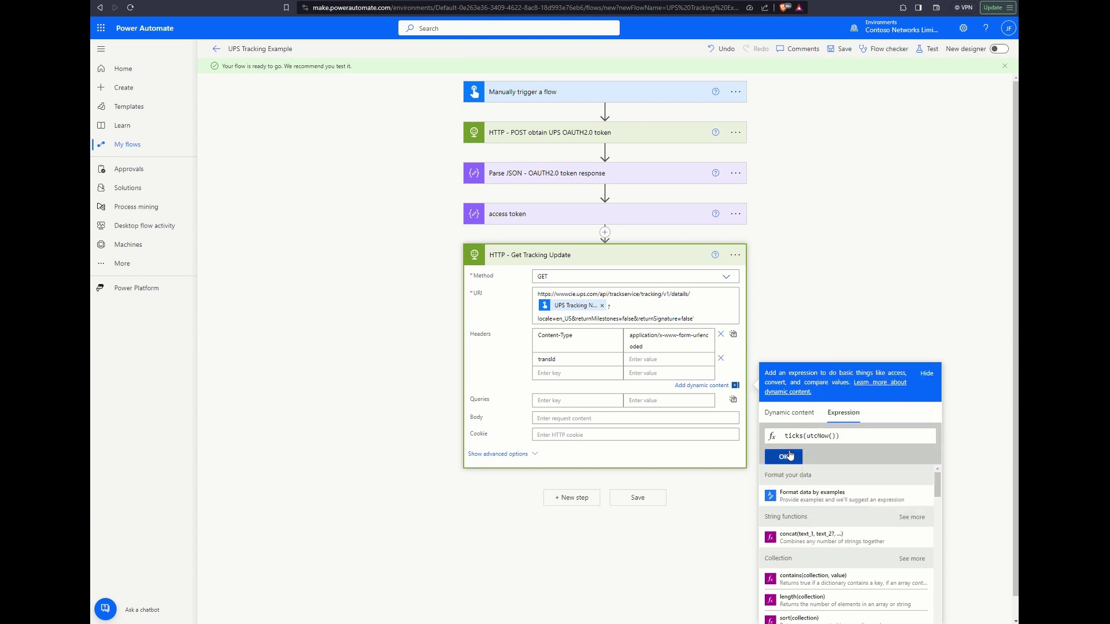
- Add a transactionSrc header and an Authorization header of 'Bearer ' plus the access token Outputs
{"action": "left_click", "coordinate": [561, 372]}
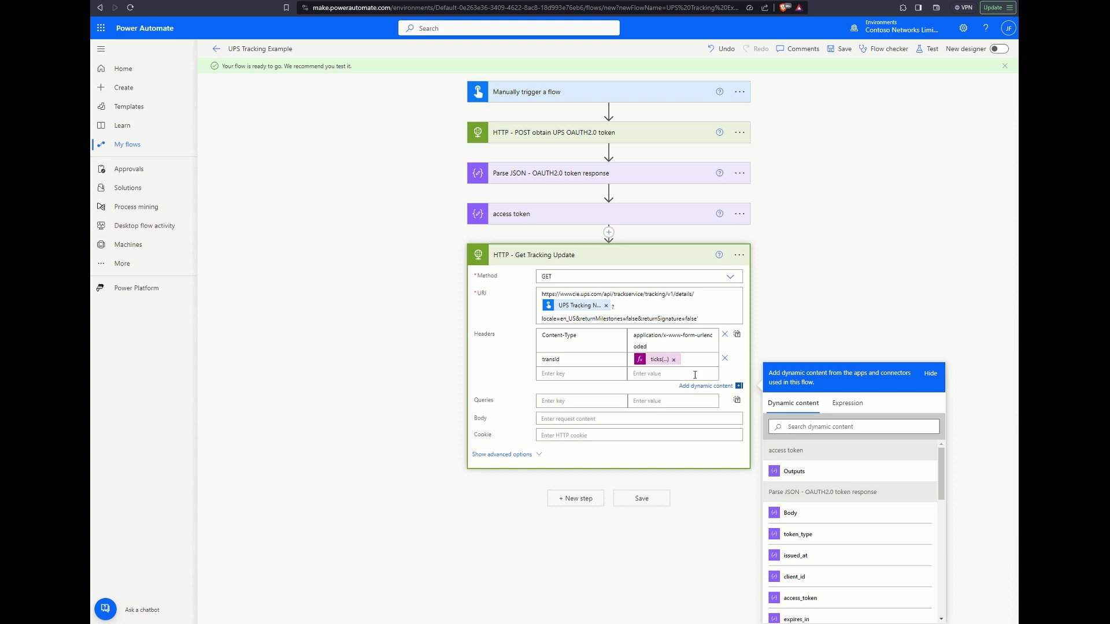
{"action": "type", "text": "transactionSrc"}
{"action": "left_click", "coordinate": [646, 375]}
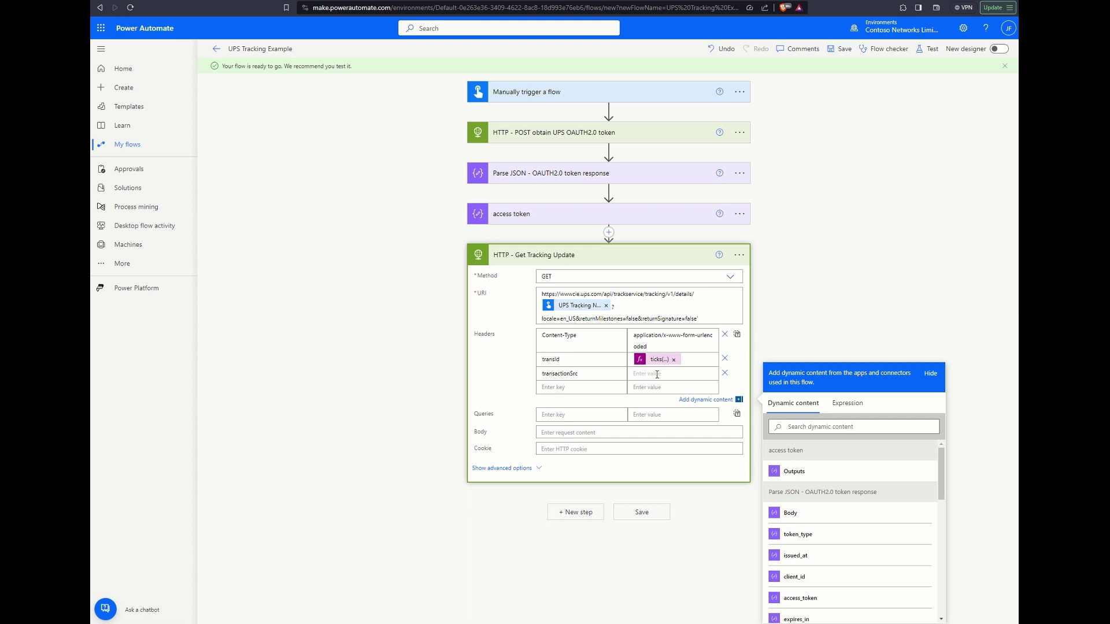
{"action": "type", "text": "asdfasdf"}
{"action": "type", "text": "Autho"}
{"action": "type", "text": "rization"}
{"action": "left_click", "coordinate": [659, 387]}
{"action": "type", "text": "Bearer"}
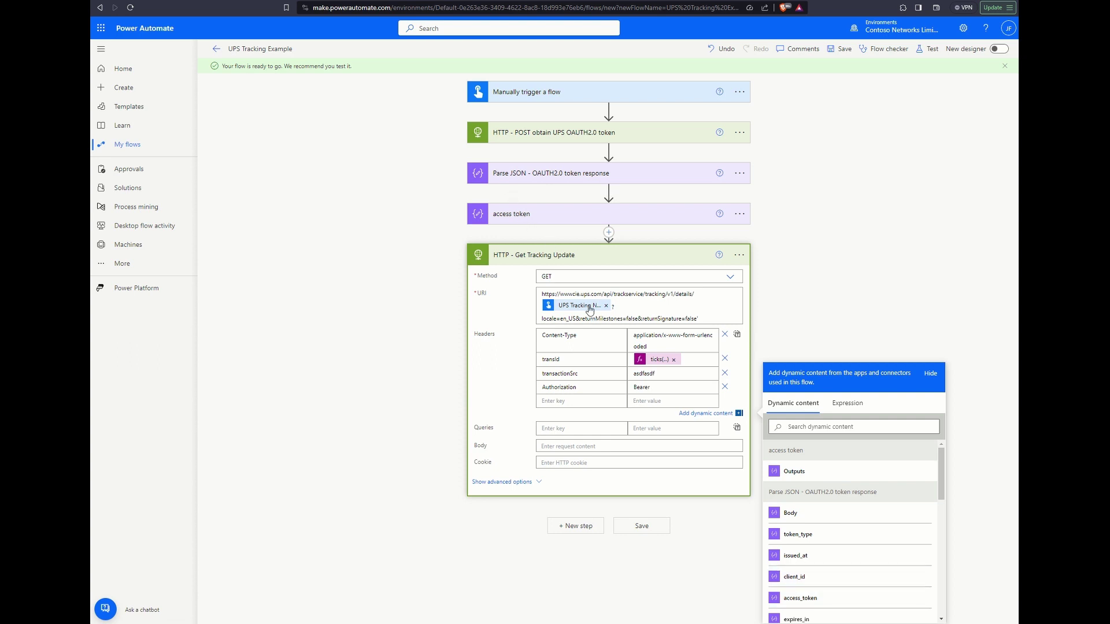
{"action": "left_click", "coordinate": [794, 472]}
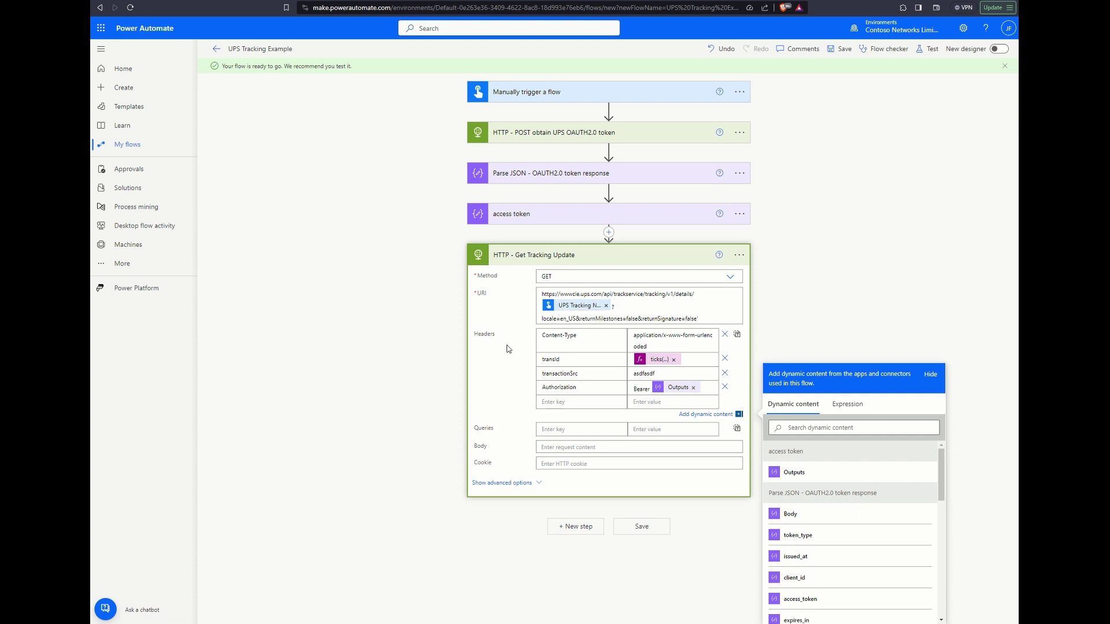
{"action": "left_click", "coordinate": [643, 256]}
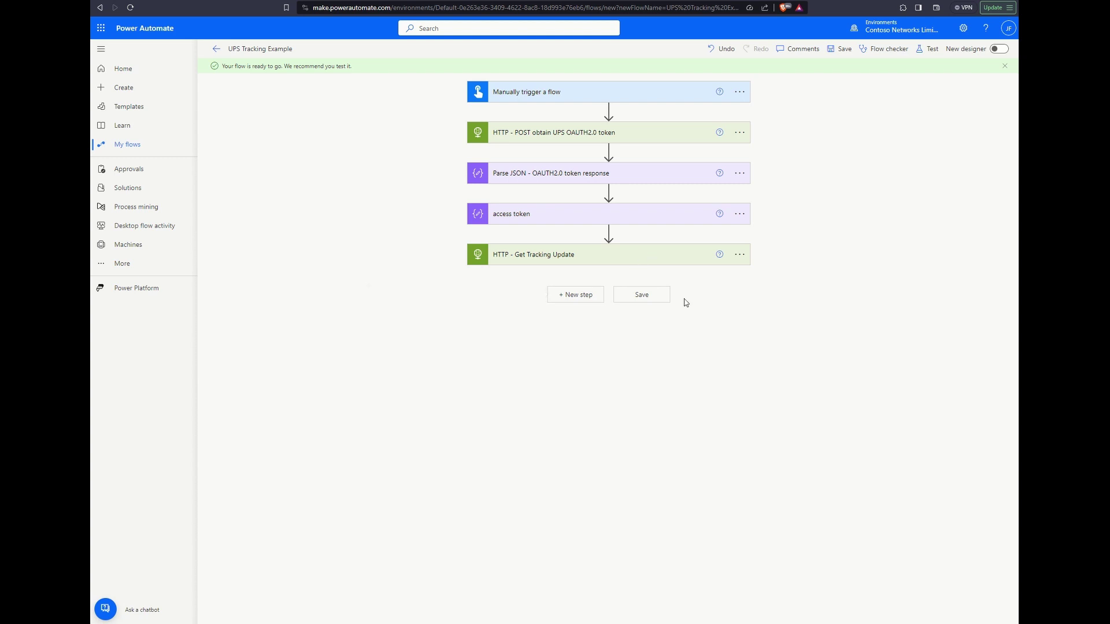
- Save the flow and run a manual test with a pasted UPS tracking number
{"action": "left_click", "coordinate": [644, 300]}
{"action": "left_click", "coordinate": [928, 49]}
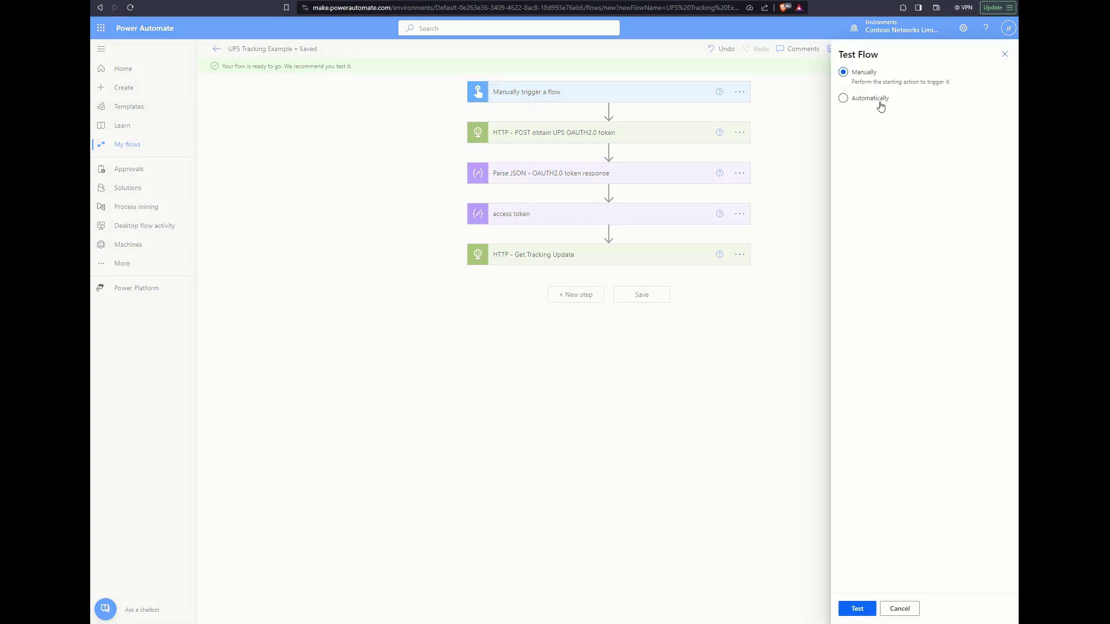
{"action": "left_click", "coordinate": [858, 609]}
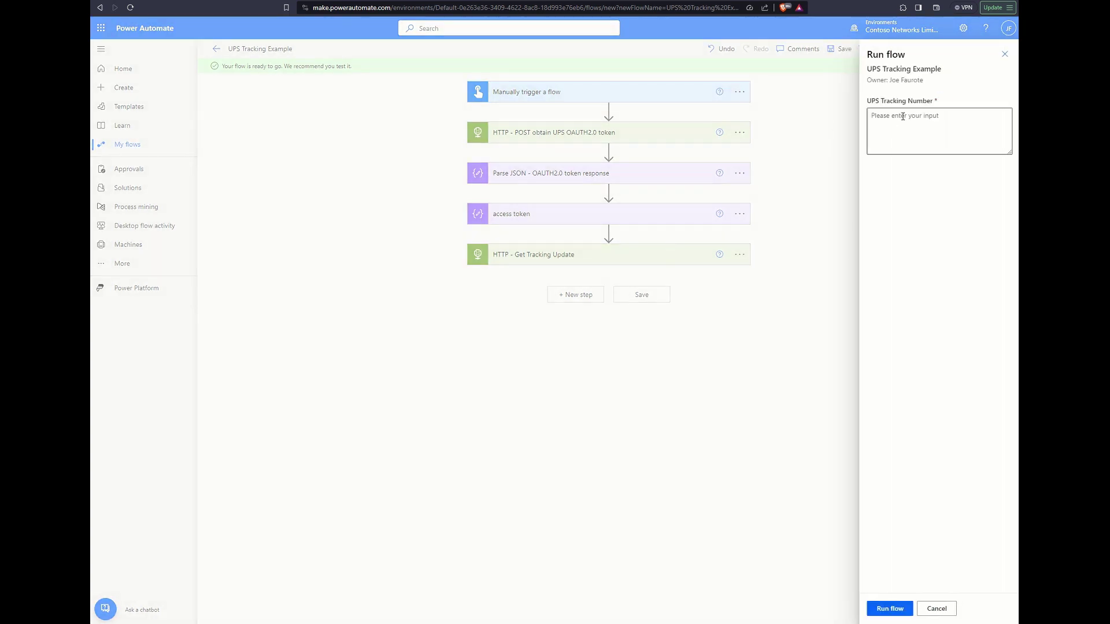
{"action": "left_click", "coordinate": [901, 119]}
{"action": "key", "text": "ctrl+v"}
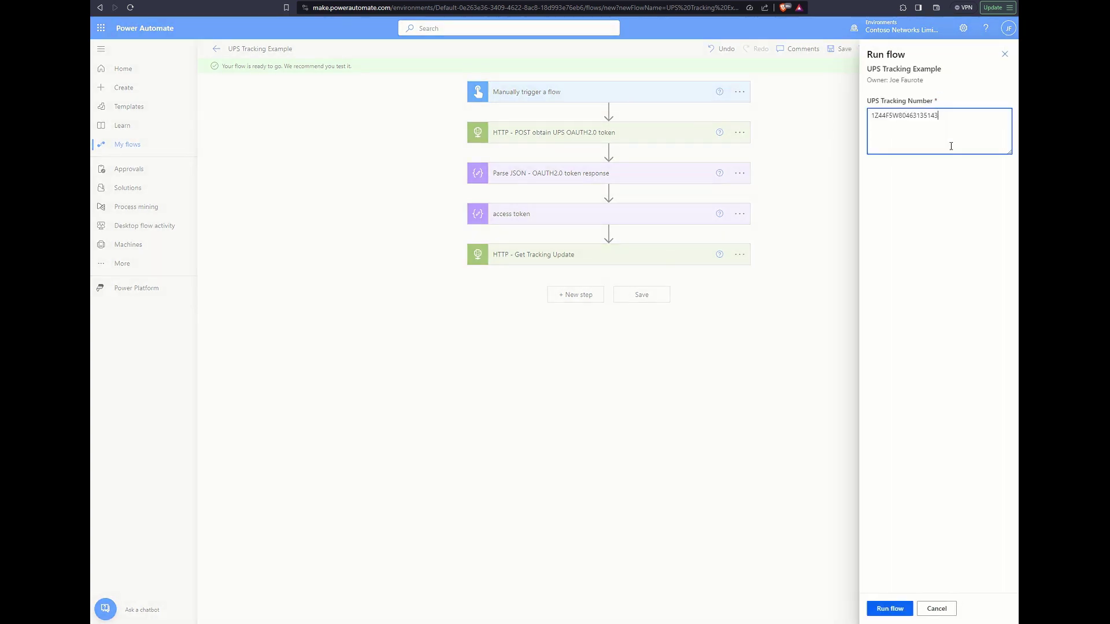
{"action": "left_click", "coordinate": [889, 609]}
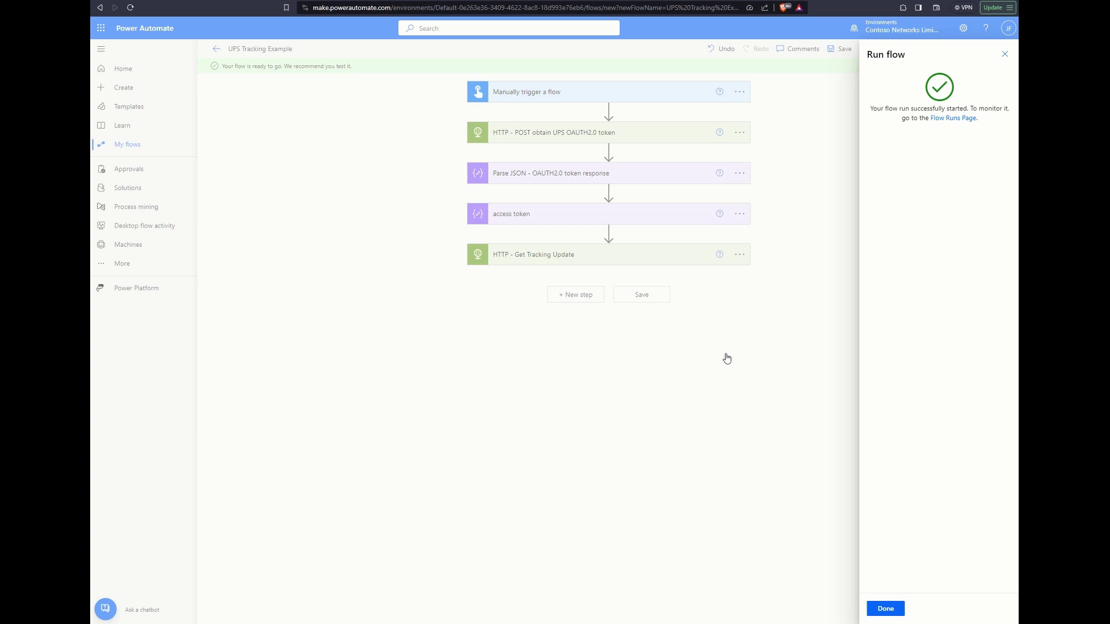
{"action": "left_click", "coordinate": [903, 610]}
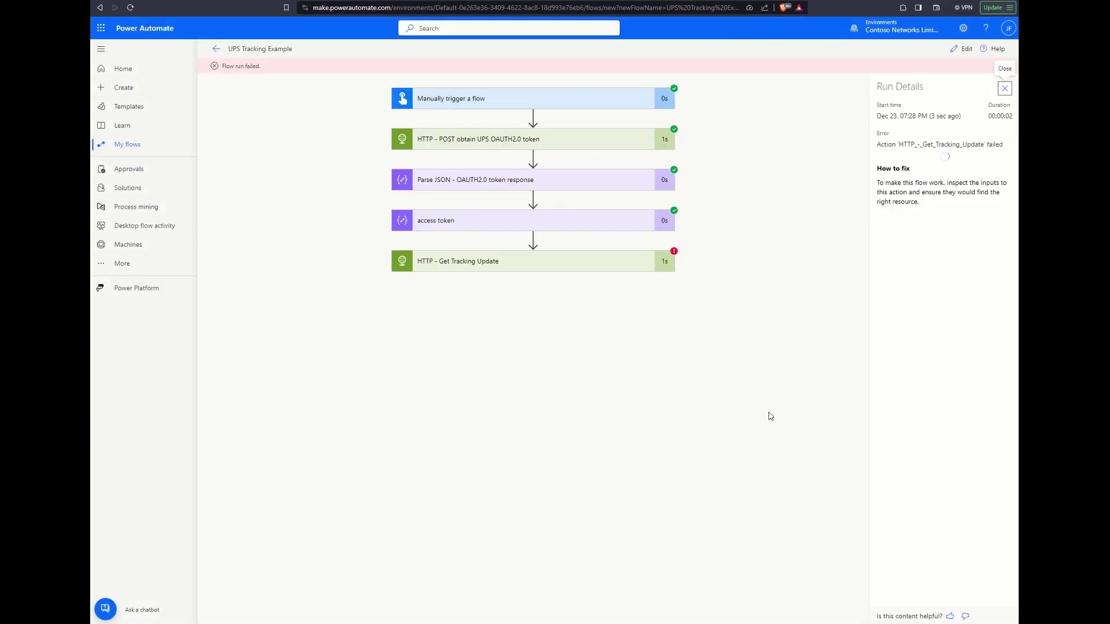
- Inspect the failed Get Tracking Update step's 404 NotFound error and return to editing
{"action": "left_click", "coordinate": [485, 264]}
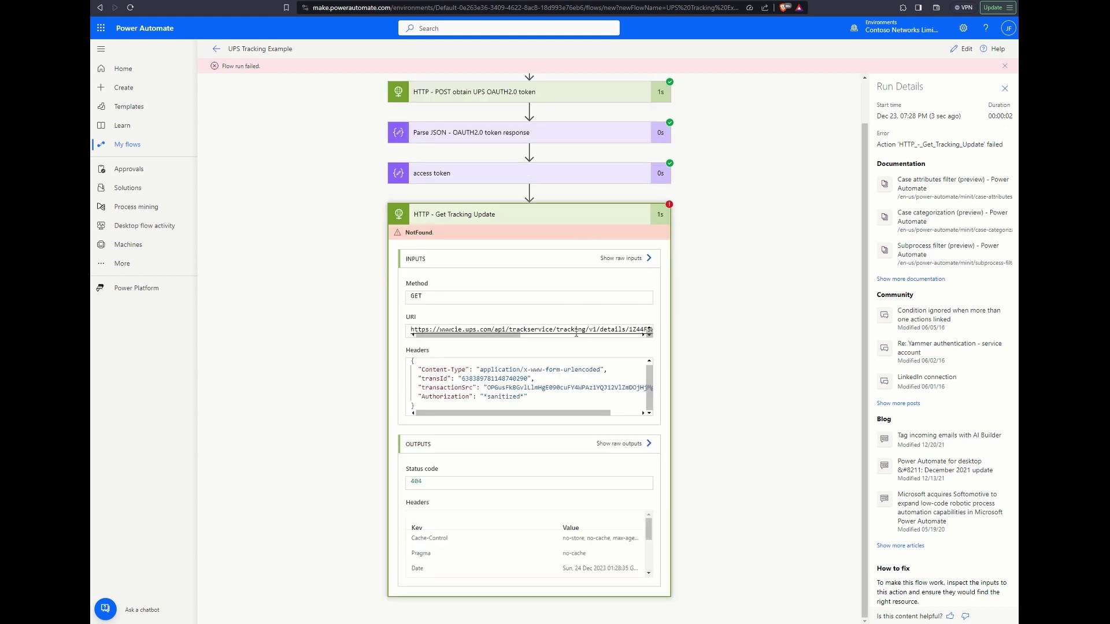
{"action": "scroll", "coordinate": [532, 330], "scroll_direction": "down", "scroll_amount": 1}
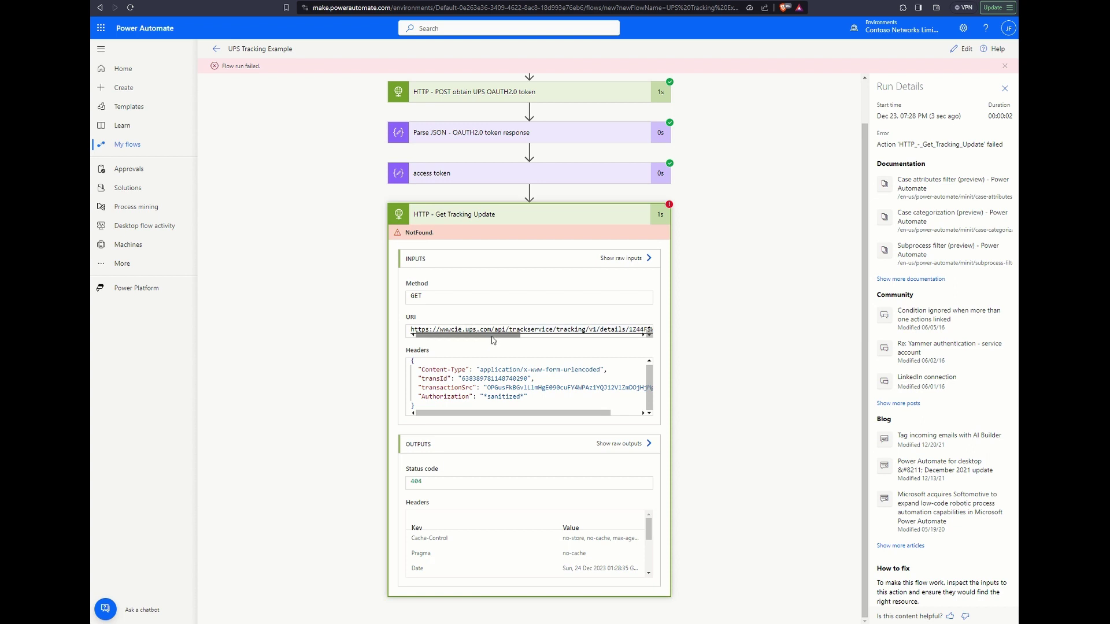
{"action": "mouse_move", "coordinate": [496, 340]}
{"action": "left_mouse_down"}
{"action": "mouse_move", "coordinate": [516, 341]}
{"action": "mouse_move", "coordinate": [476, 340]}
{"action": "left_mouse_up"}
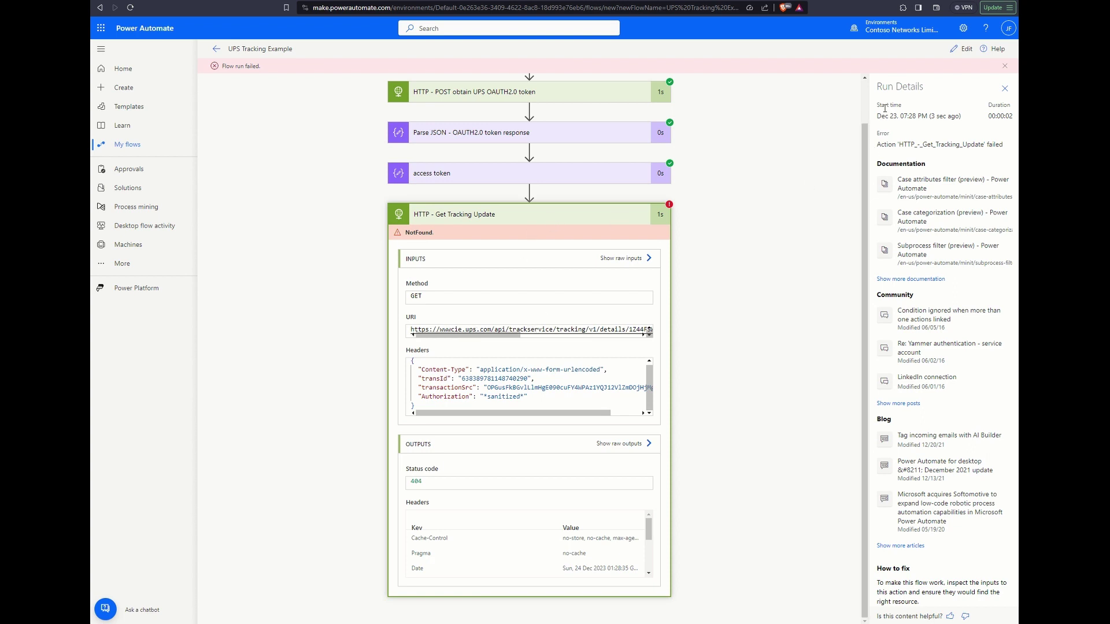
{"action": "left_click", "coordinate": [962, 49]}
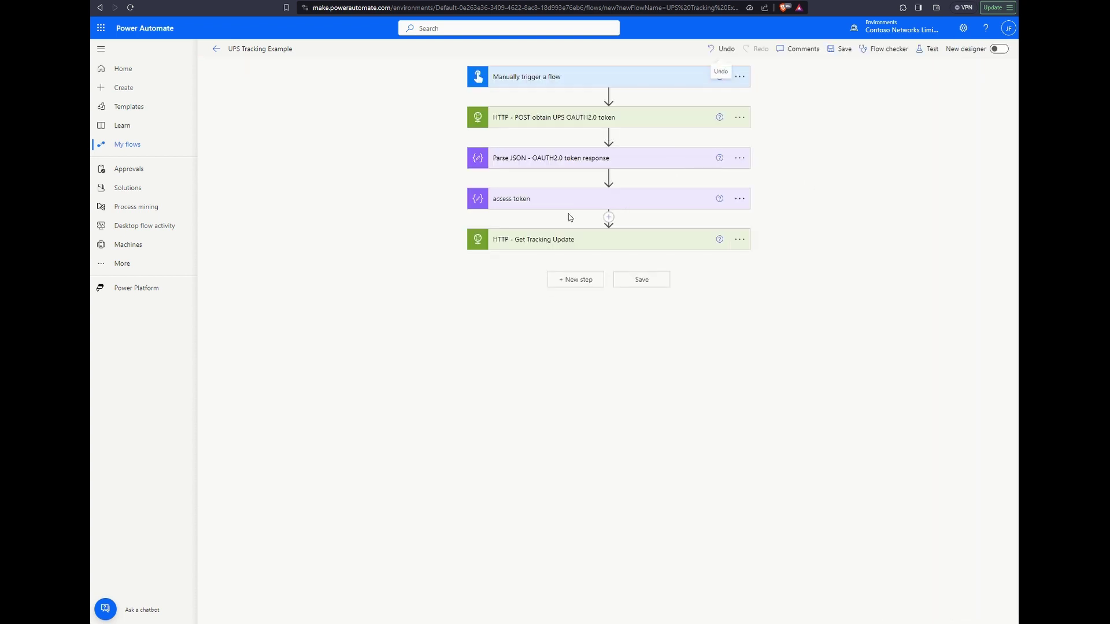
{"action": "left_click", "coordinate": [552, 242]}
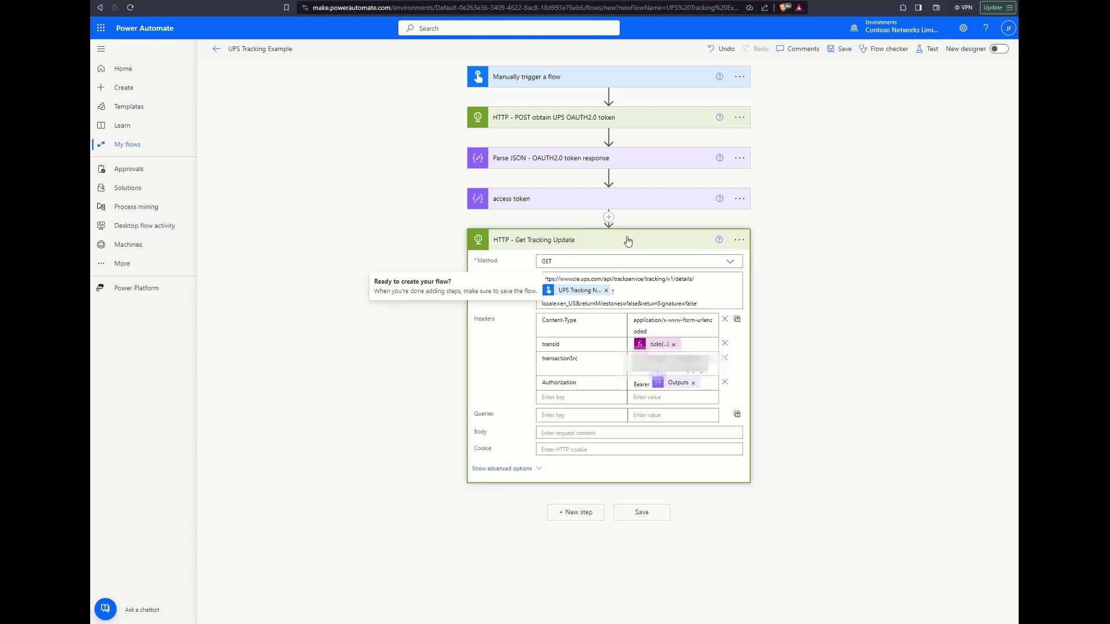
{"action": "key", "text": "ctrl+Tab"}
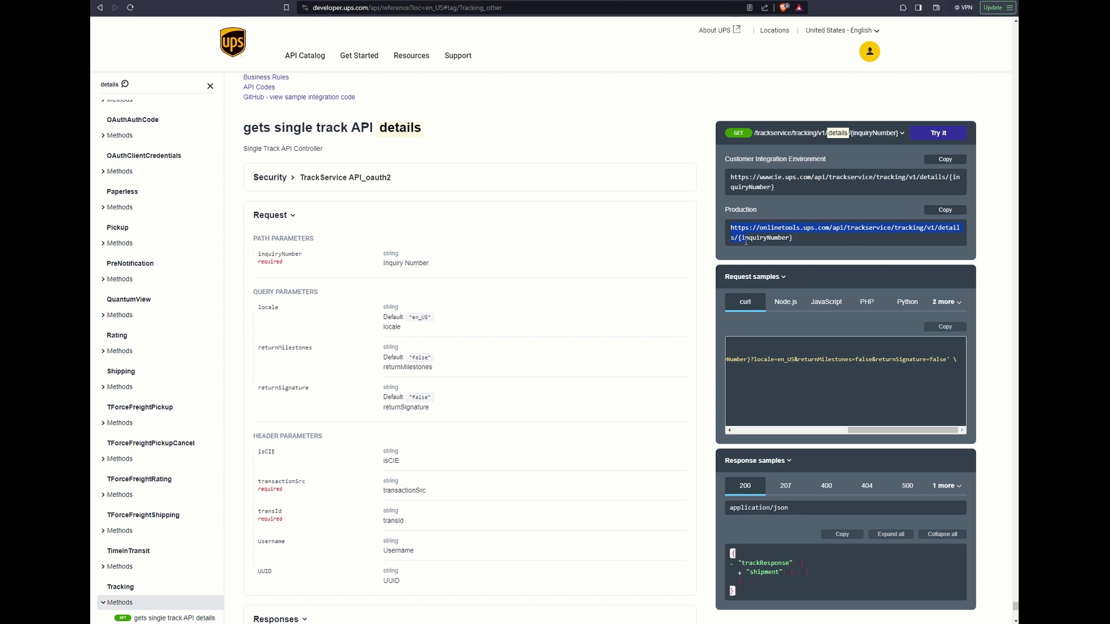
{"action": "left_click_drag", "start_coordinate": [745, 241], "coordinate": [738, 241]}
{"action": "key", "text": "ctrl+c"}
{"action": "key", "text": "ctrl+Tab"}
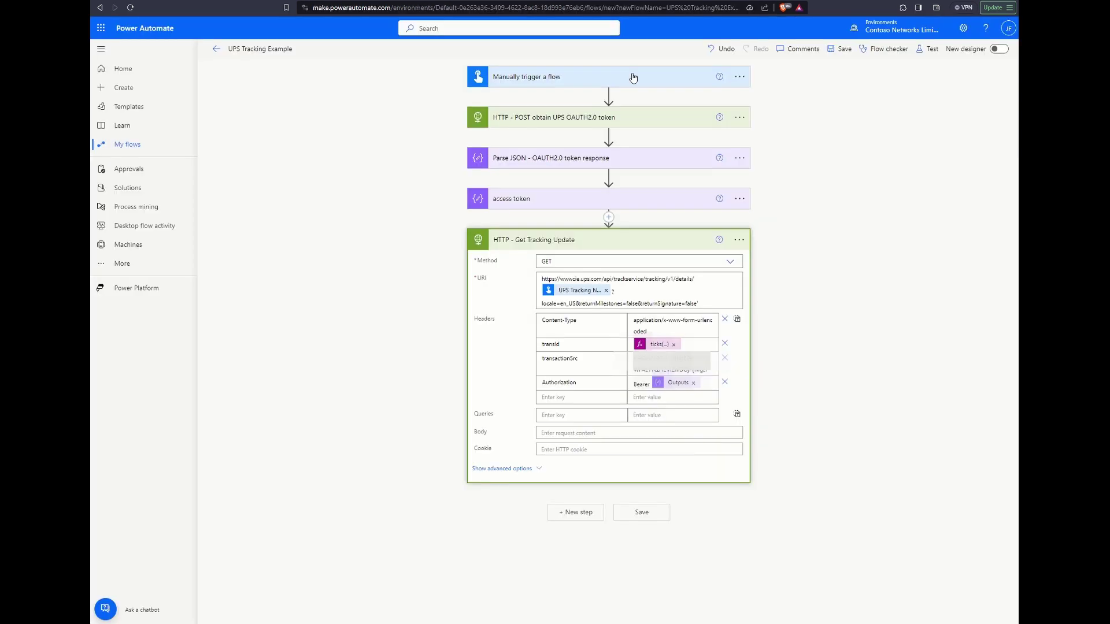
{"action": "left_click_drag", "start_coordinate": [694, 279], "coordinate": [541, 280]}
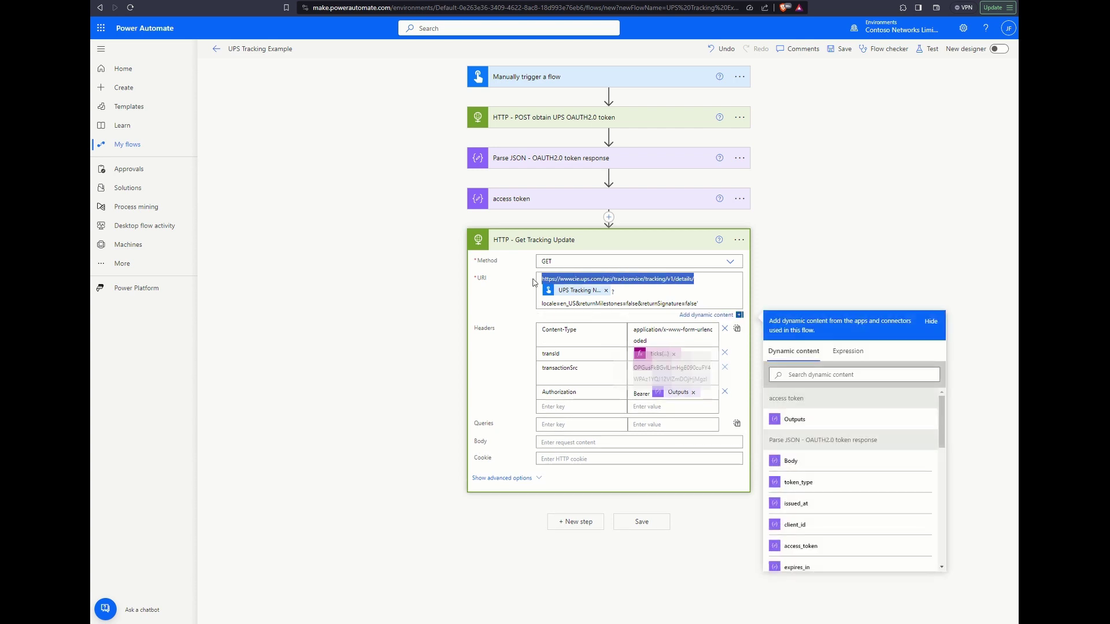
{"action": "key", "text": "ctrl+v"}
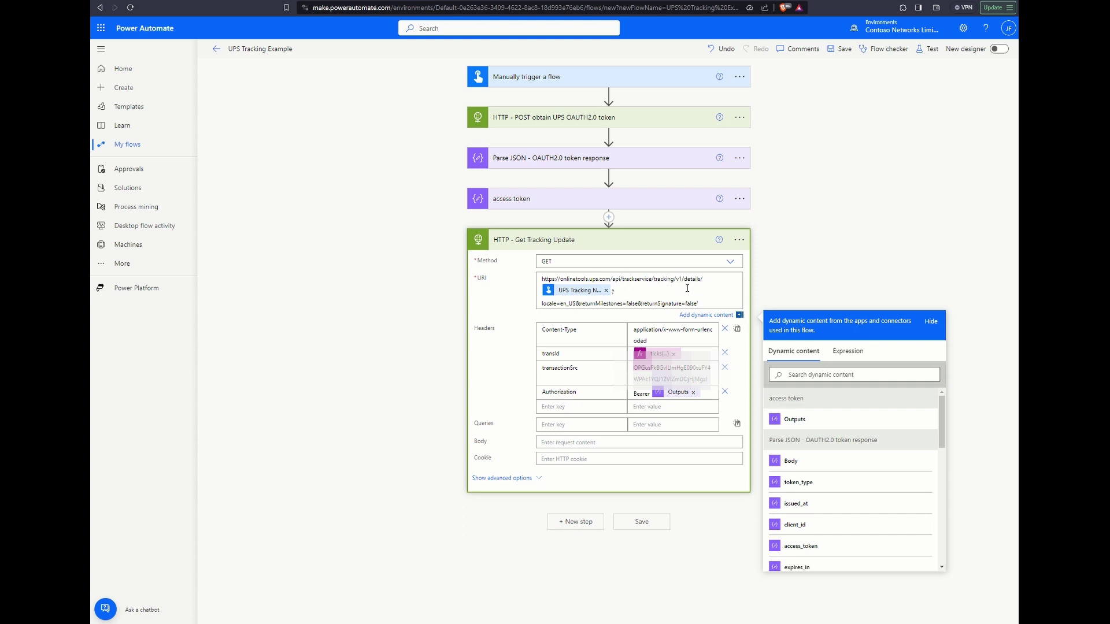
{"action": "left_click", "coordinate": [842, 49]}
- Rerun the flow test reusing the trigger from the previous run
{"action": "left_click", "coordinate": [927, 49]}
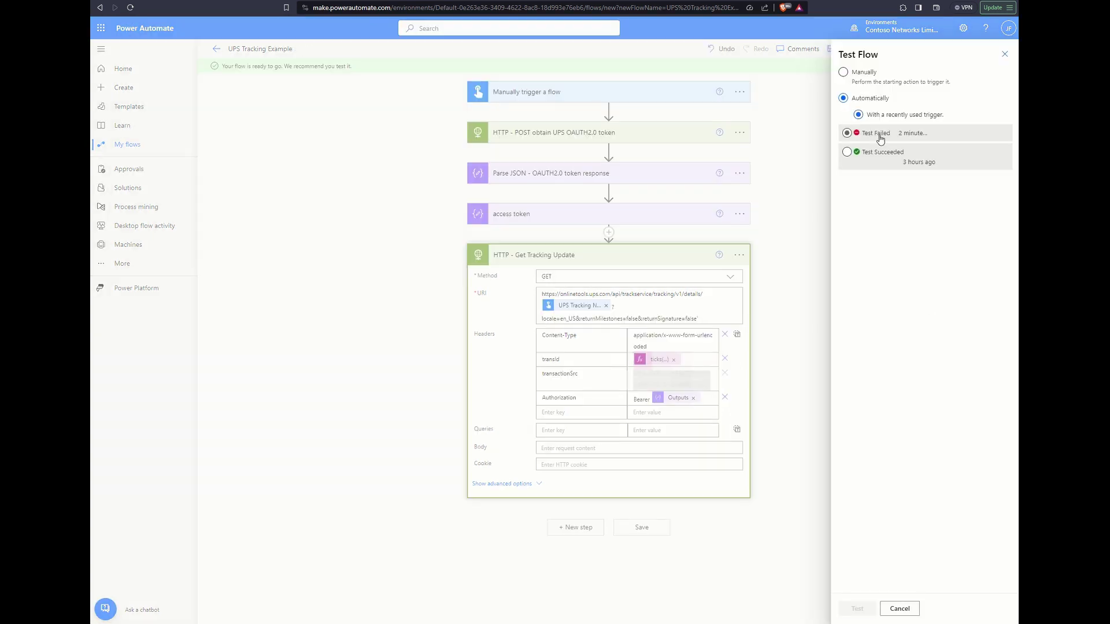
{"action": "left_click", "coordinate": [876, 134]}
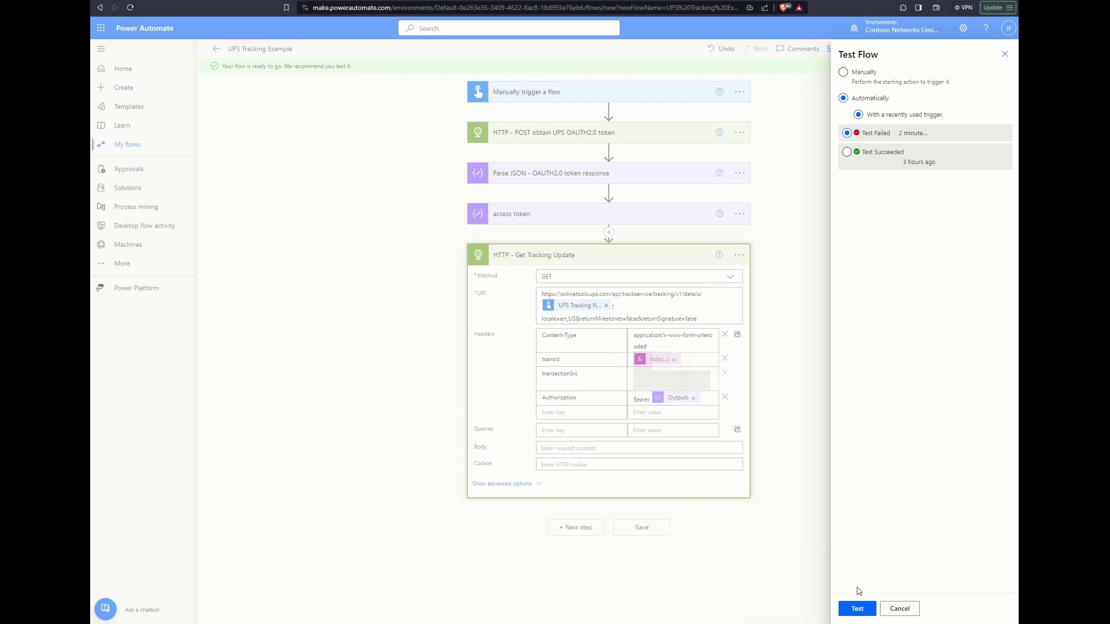
{"action": "left_click", "coordinate": [858, 607]}
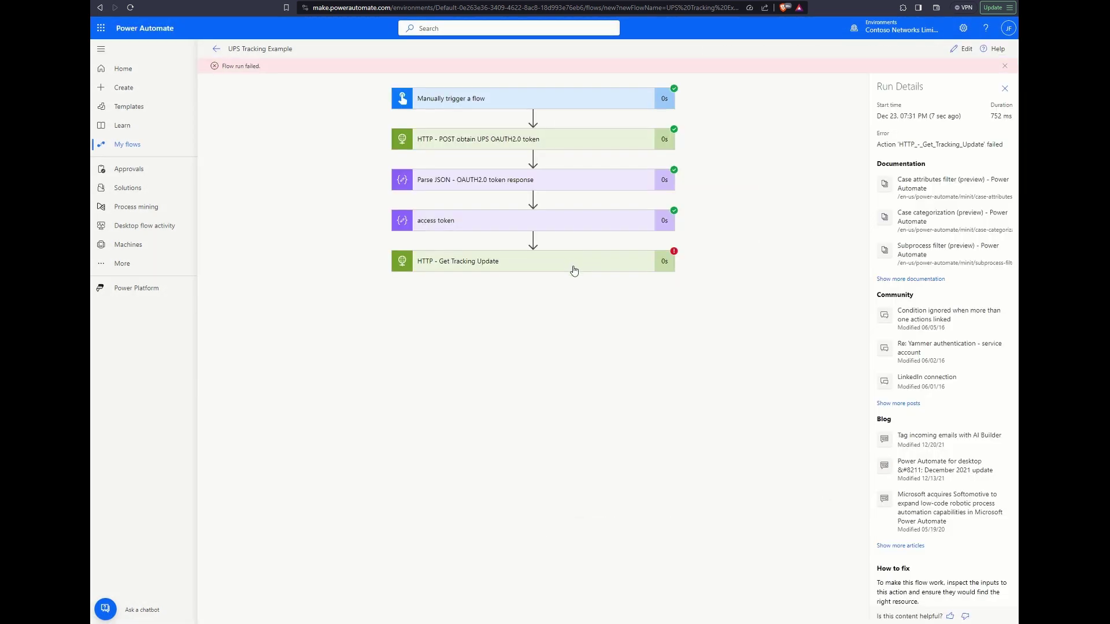
- Review the Get Tracking Update 404 NotFound error and reopen the flow for editing
{"action": "left_click", "coordinate": [567, 268]}
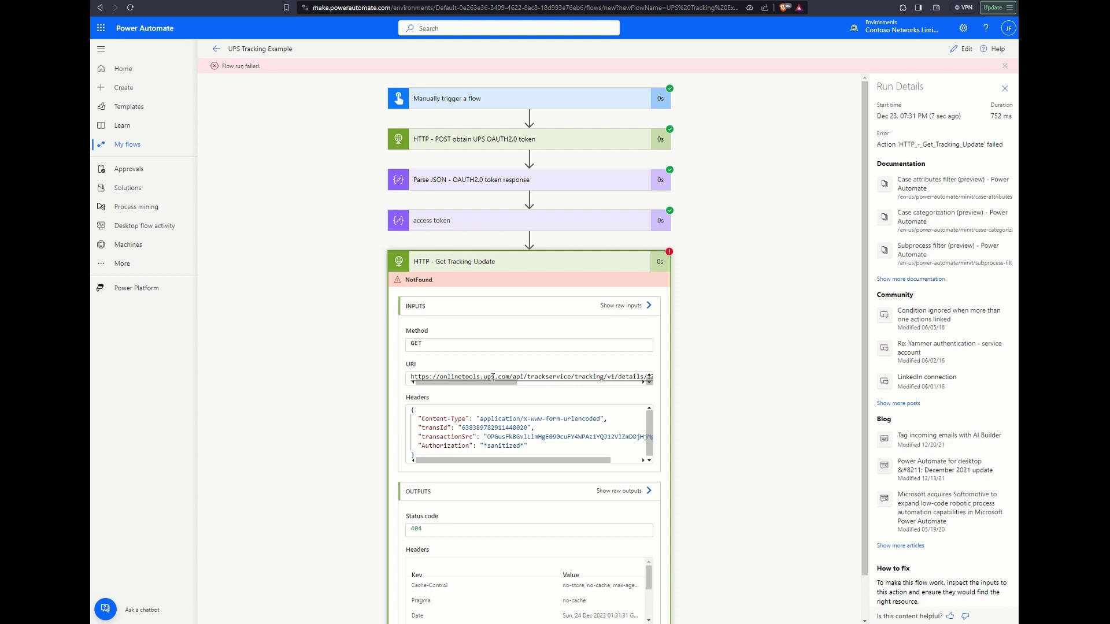
{"action": "left_click_drag", "start_coordinate": [500, 386], "coordinate": [479, 389]}
{"action": "scroll", "coordinate": [556, 397], "scroll_direction": "down", "scroll_amount": 1}
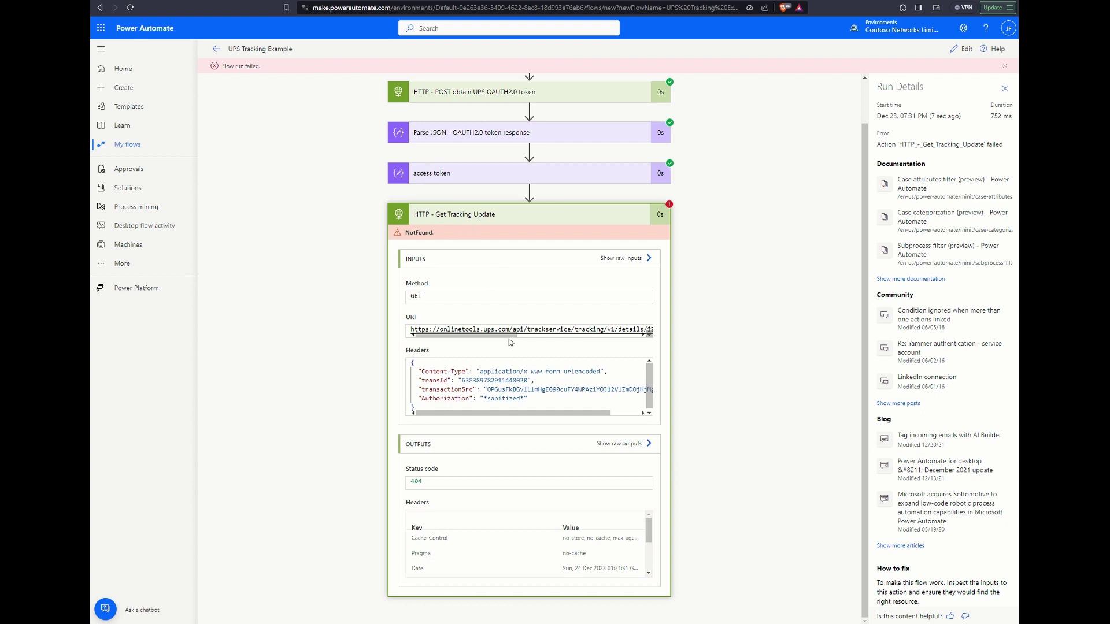
{"action": "mouse_move", "coordinate": [510, 336]}
{"action": "left_mouse_down"}
{"action": "mouse_move", "coordinate": [620, 344]}
{"action": "mouse_move", "coordinate": [501, 341]}
{"action": "left_mouse_up"}
{"action": "scroll", "coordinate": [501, 344], "scroll_direction": "up", "scroll_amount": 1}
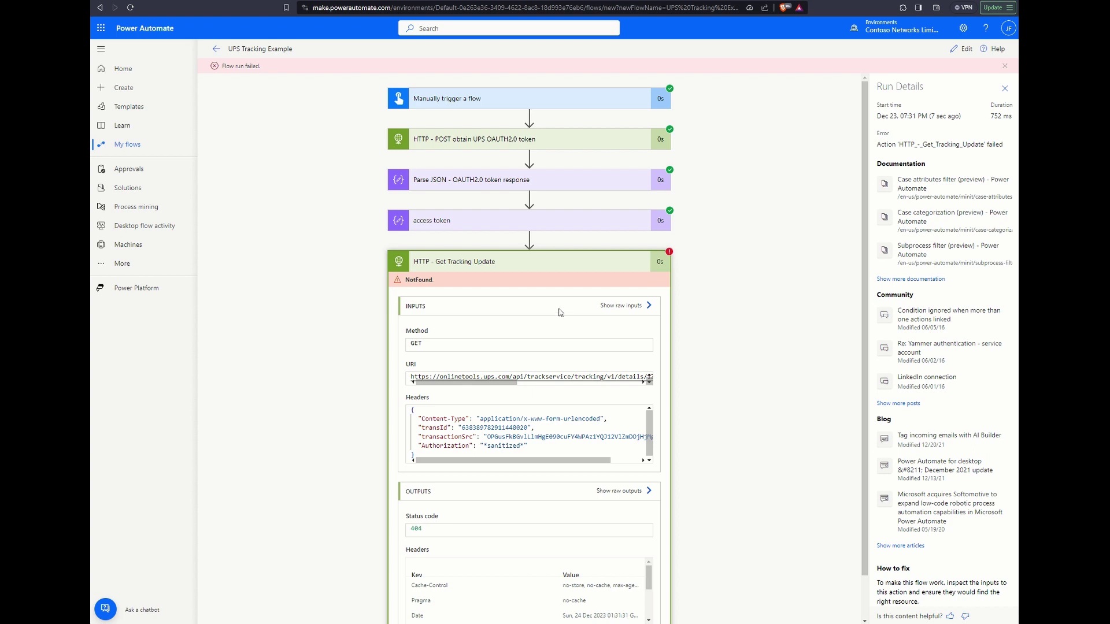
{"action": "left_click", "coordinate": [963, 49]}
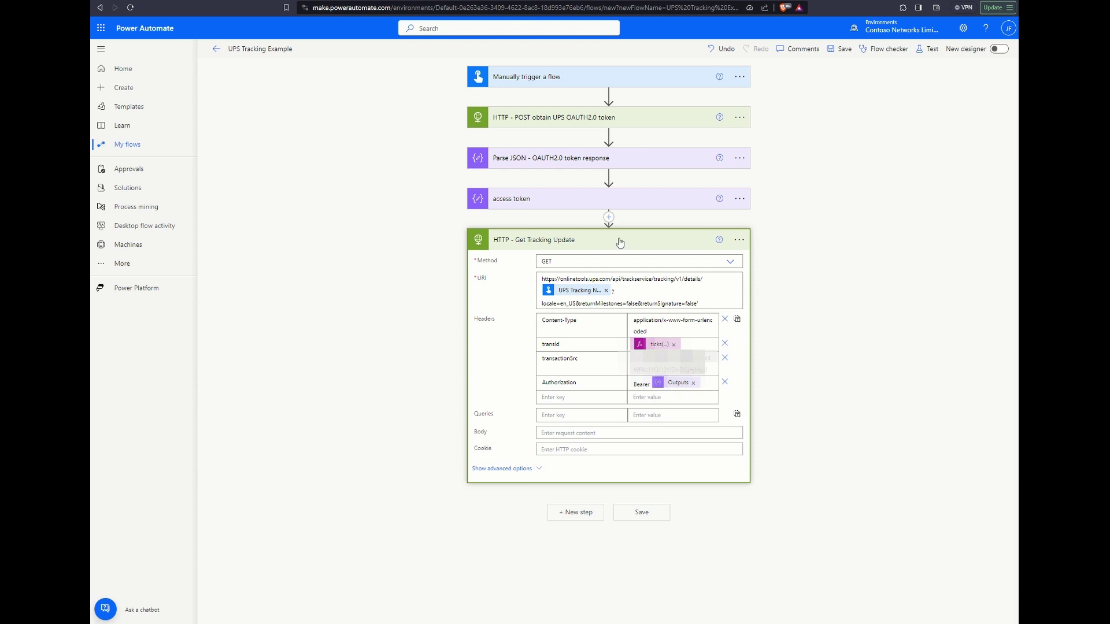
- Change the URI path from trackservice/tracking to track (api/track/v1/details), save, and run a test
{"action": "left_click_drag", "start_coordinate": [711, 286], "coordinate": [529, 281]}
{"action": "type", "text": "https://onlinetools.ups.com/api/track/v1/details/"}
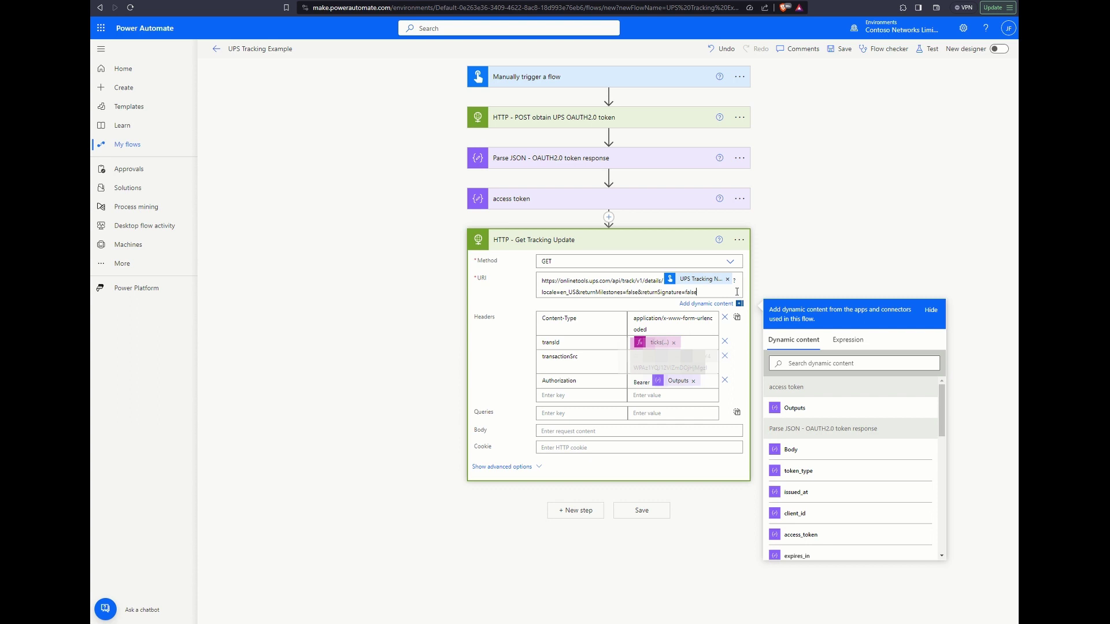
{"action": "left_click", "coordinate": [932, 50]}
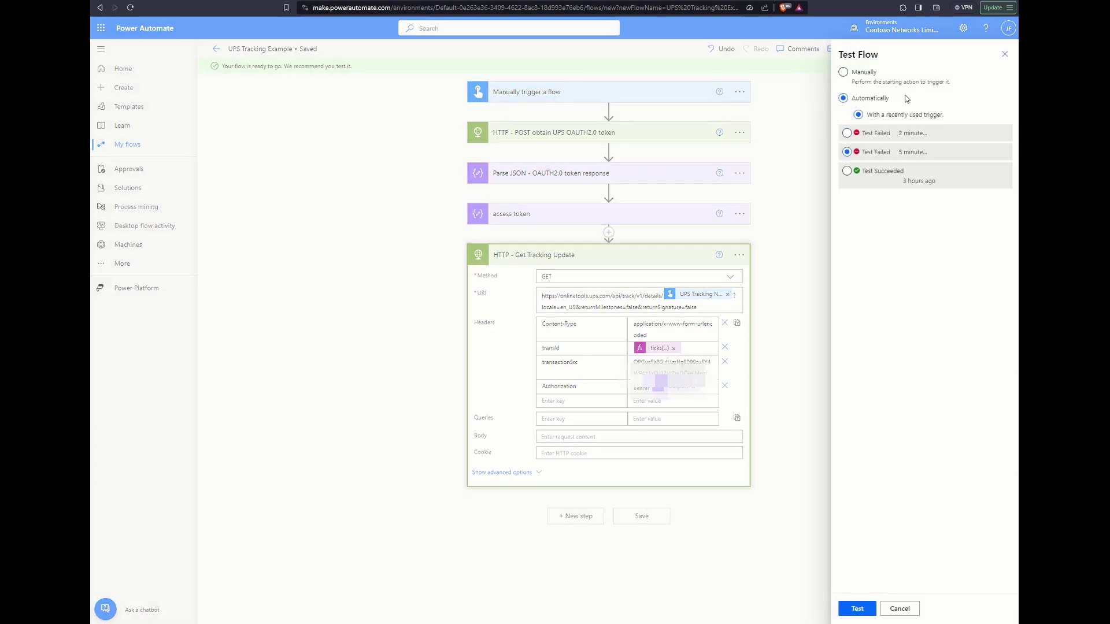
{"action": "left_click", "coordinate": [856, 608]}
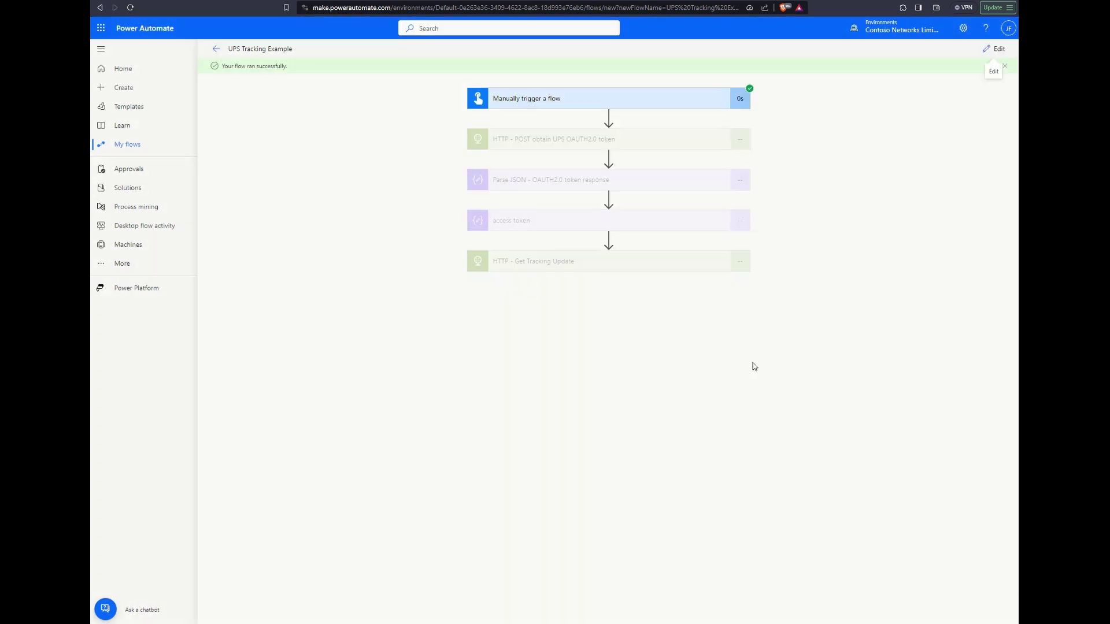
- Expand the Get Tracking Update run results and scroll through the response Body
{"action": "left_click", "coordinate": [606, 266]}
{"action": "scroll", "coordinate": [780, 409], "scroll_direction": "down", "scroll_amount": 2}
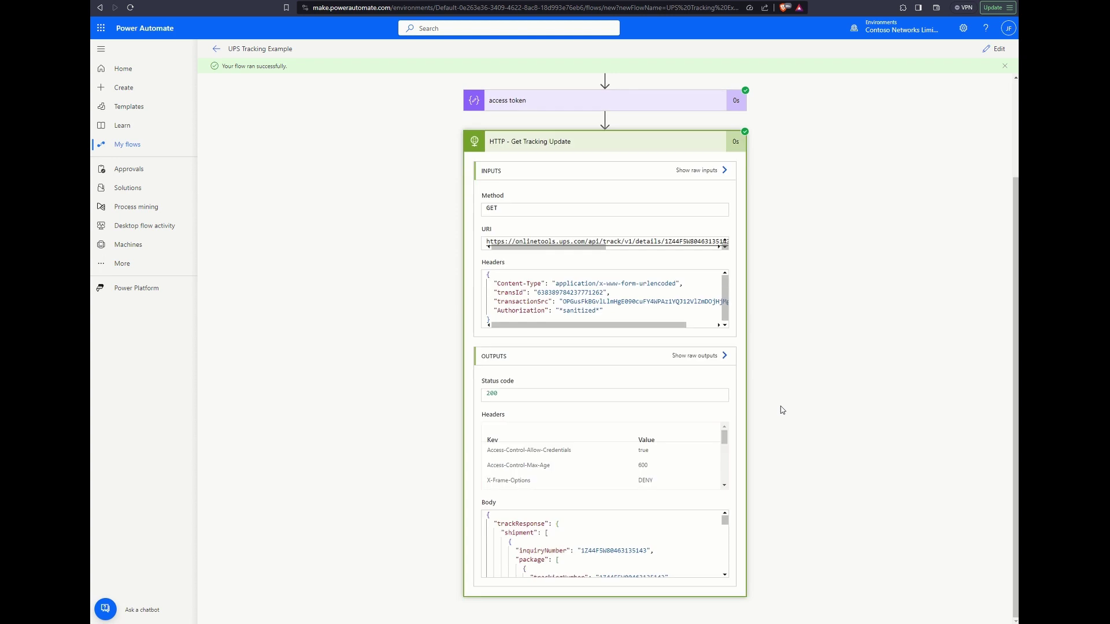
{"action": "scroll", "coordinate": [727, 531], "scroll_direction": "down", "scroll_amount": 3}
{"action": "mouse_move", "coordinate": [727, 531]}
{"action": "left_mouse_down"}
{"action": "mouse_move", "coordinate": [727, 541]}
{"action": "mouse_move", "coordinate": [726, 521]}
{"action": "left_mouse_up"}
{"action": "mouse_move", "coordinate": [725, 523]}
{"action": "left_mouse_down"}
{"action": "mouse_move", "coordinate": [724, 534]}
{"action": "mouse_move", "coordinate": [725, 523]}
{"action": "left_mouse_up"}
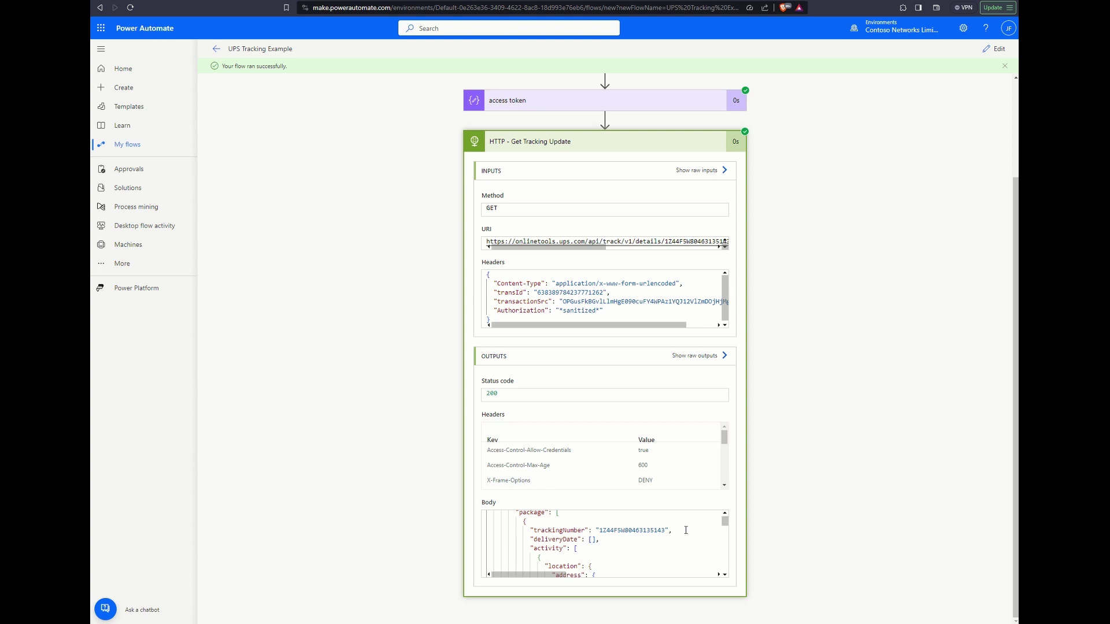
{"action": "scroll", "coordinate": [685, 530], "scroll_direction": "down", "scroll_amount": 2}
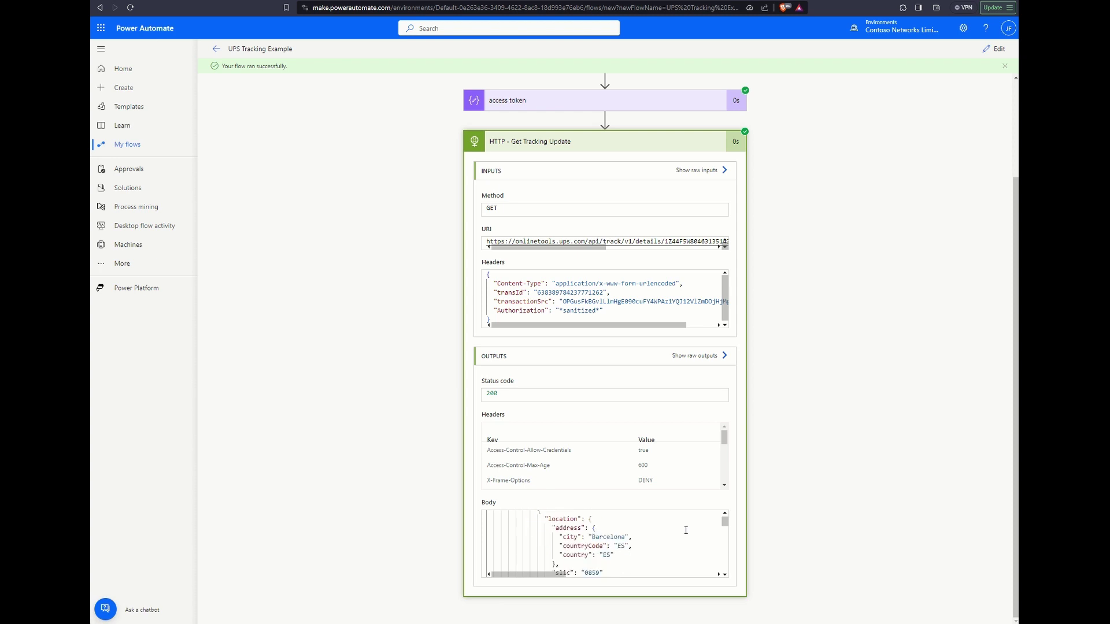
{"action": "scroll", "coordinate": [686, 530], "scroll_direction": "down", "scroll_amount": 5}
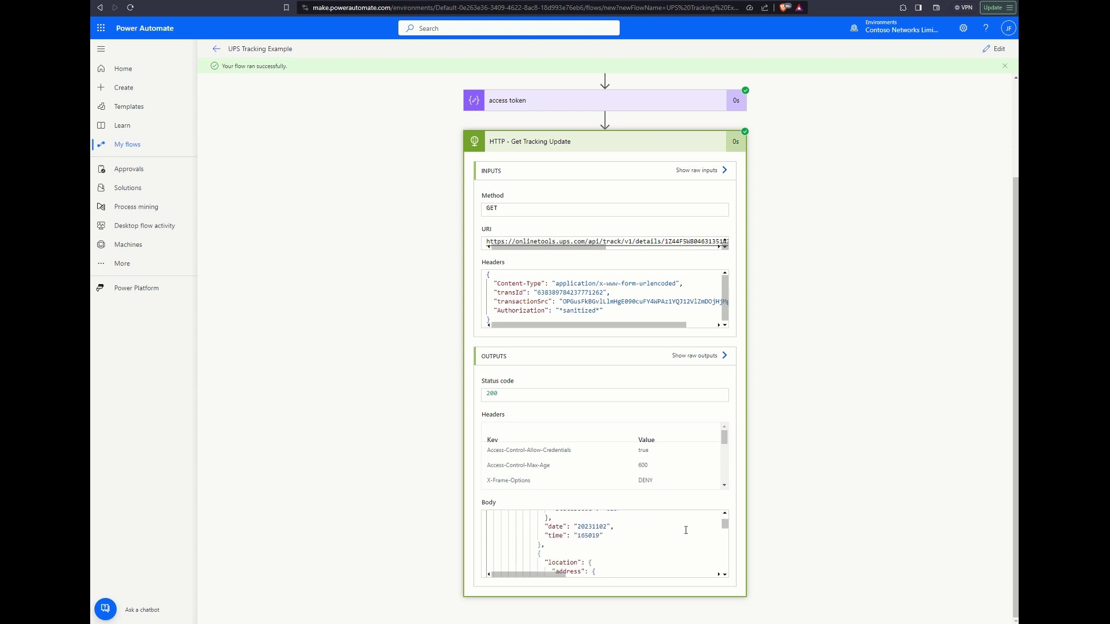
{"action": "scroll", "coordinate": [685, 531], "scroll_direction": "down", "scroll_amount": 2}
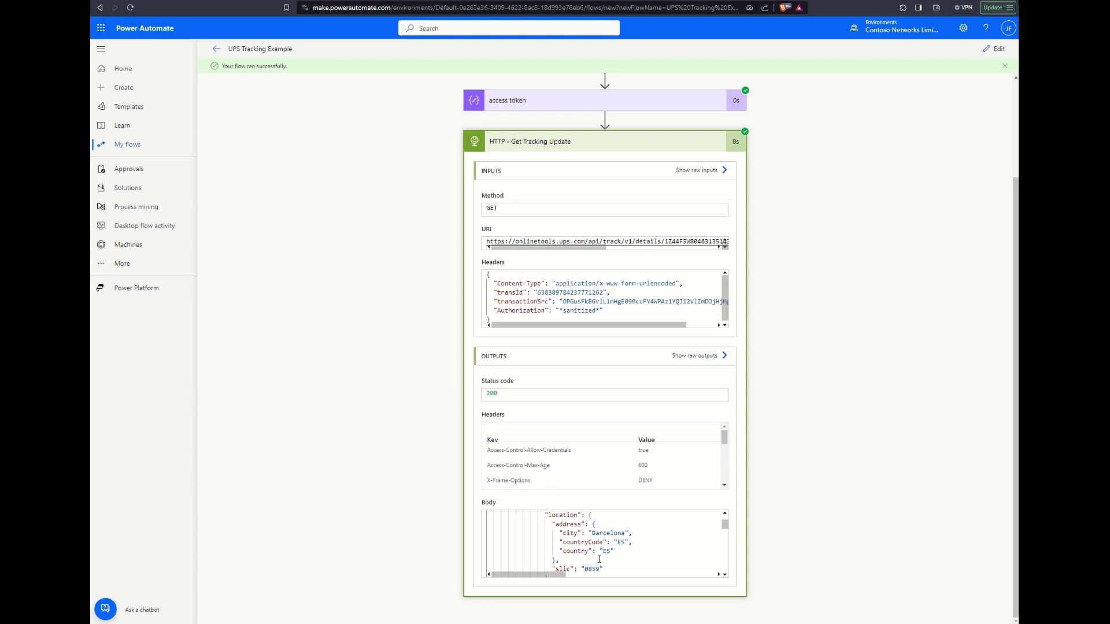
- Check the city: Barcelona line, then select the entire response body for copying
{"action": "double_click", "coordinate": [571, 534]}
{"action": "left_click_drag", "start_coordinate": [640, 533], "coordinate": [555, 533]}
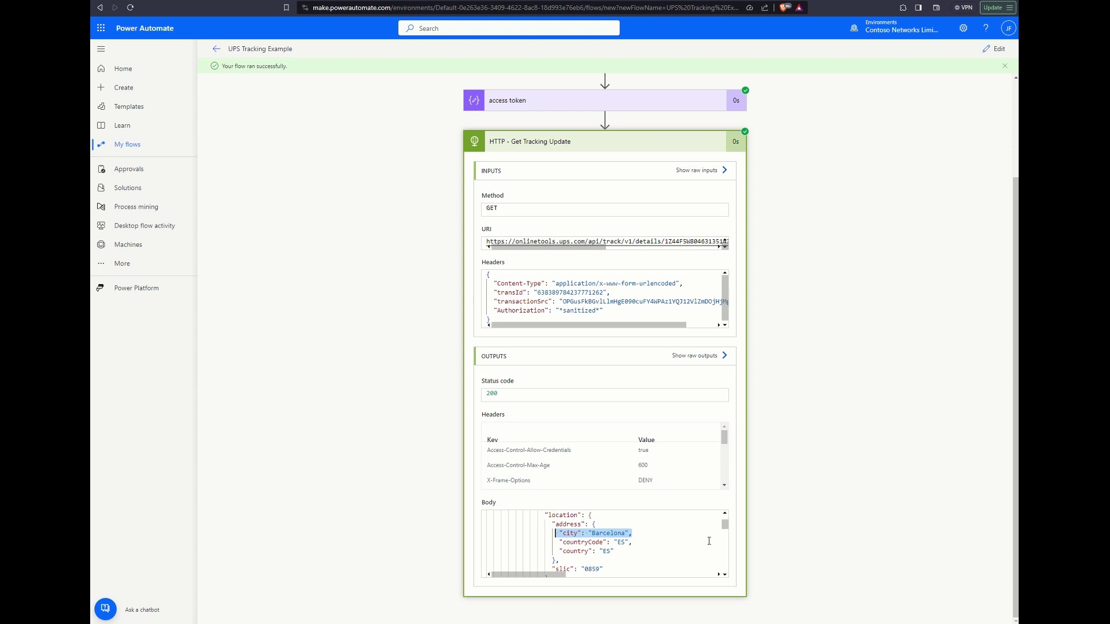
{"action": "left_click", "coordinate": [643, 538]}
{"action": "left_click_drag", "start_coordinate": [639, 535], "coordinate": [555, 533]}
{"action": "left_click", "coordinate": [653, 538]}
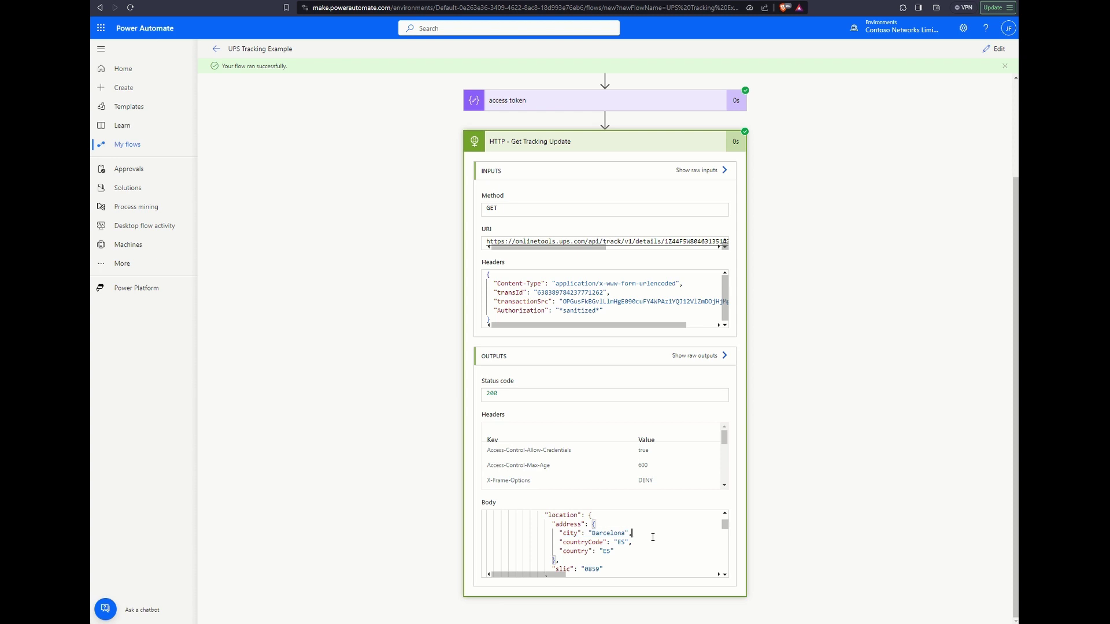
{"action": "key", "text": "ctrl+a"}
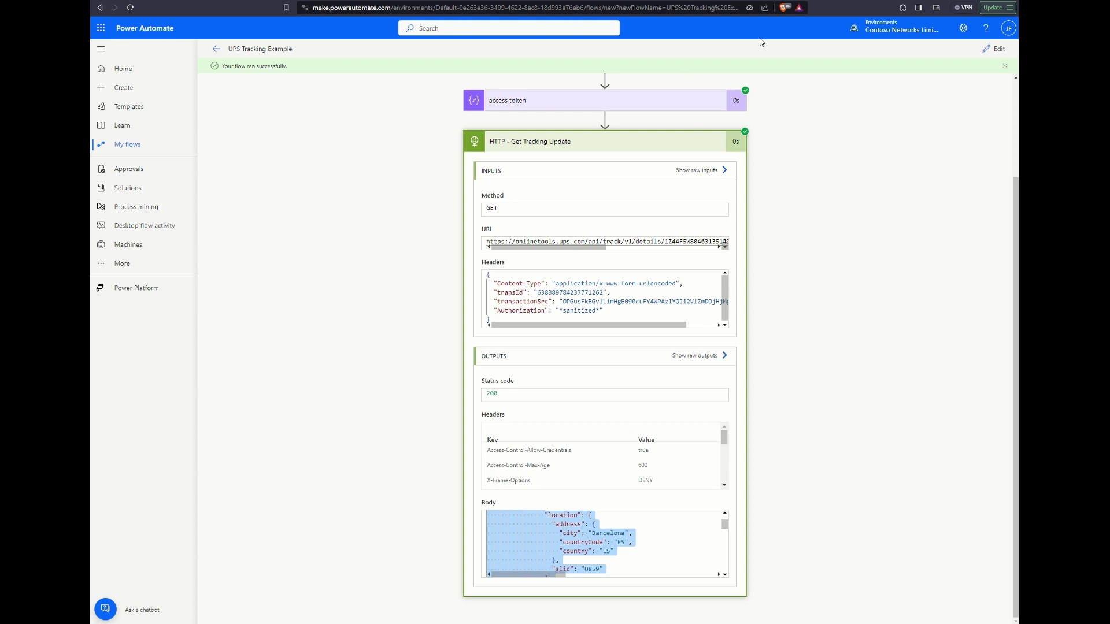
{"action": "key", "text": "ctrl+Tab"}
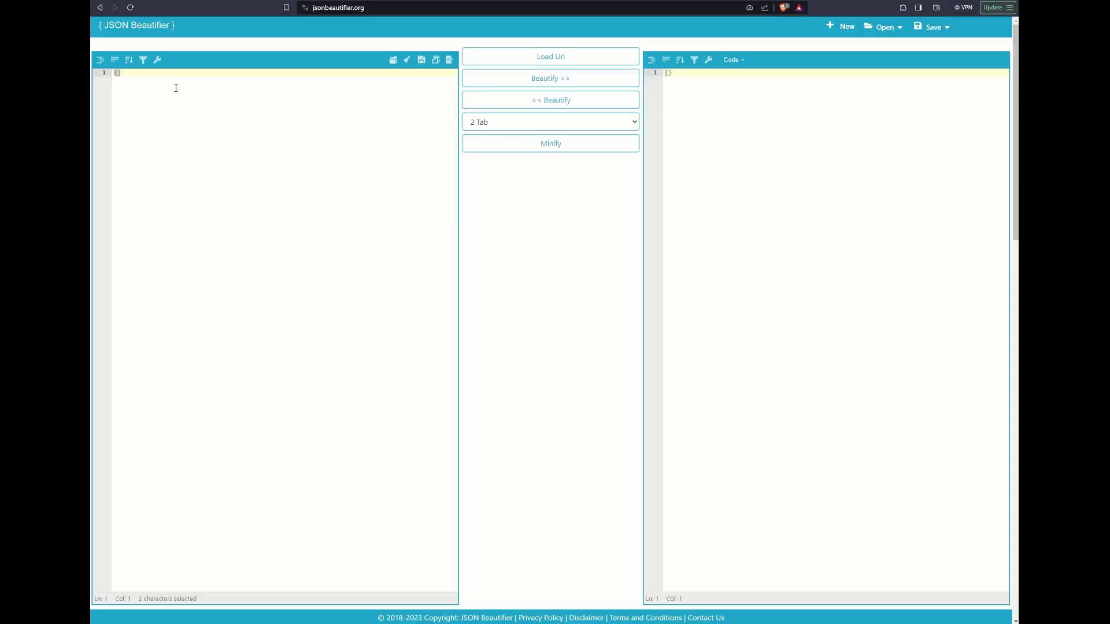
- Paste the tracking response into JSON Beautifier, beautify it, and inspect the shipment array nesting
{"action": "key", "text": "ctrl+v"}
{"action": "left_click", "coordinate": [550, 78]}
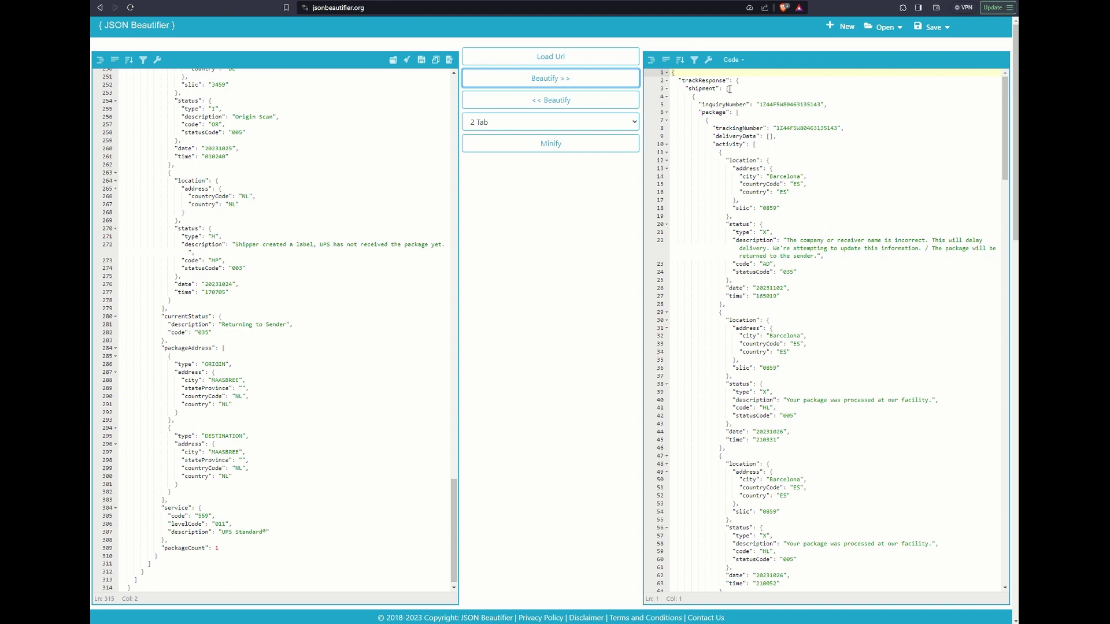
{"action": "left_click_drag", "start_coordinate": [730, 90], "coordinate": [738, 121]}
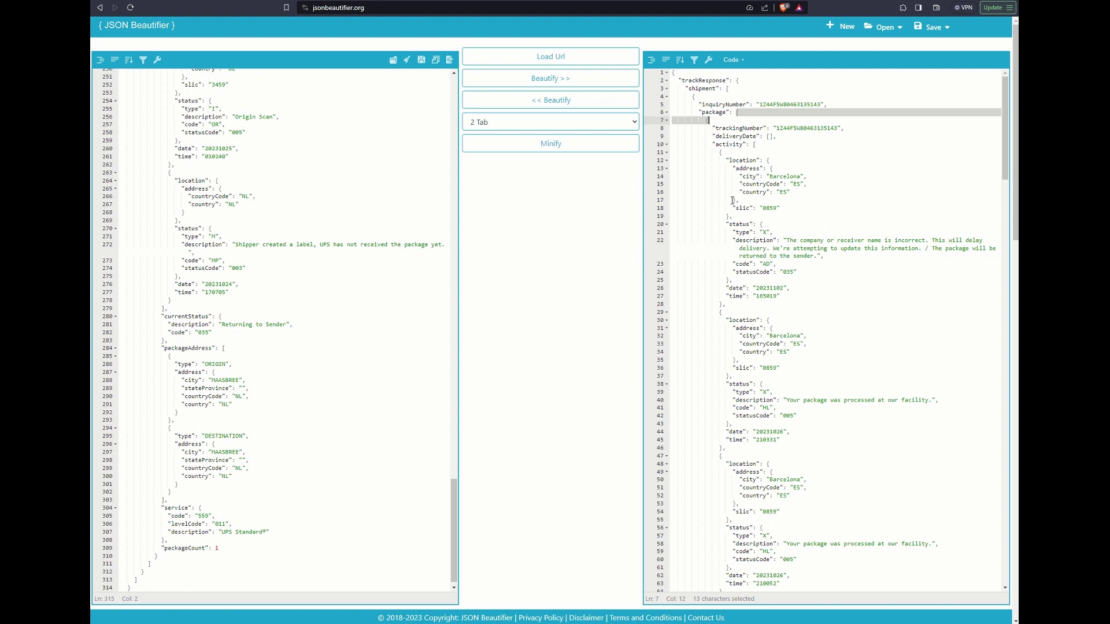
{"action": "key", "text": "Left"}
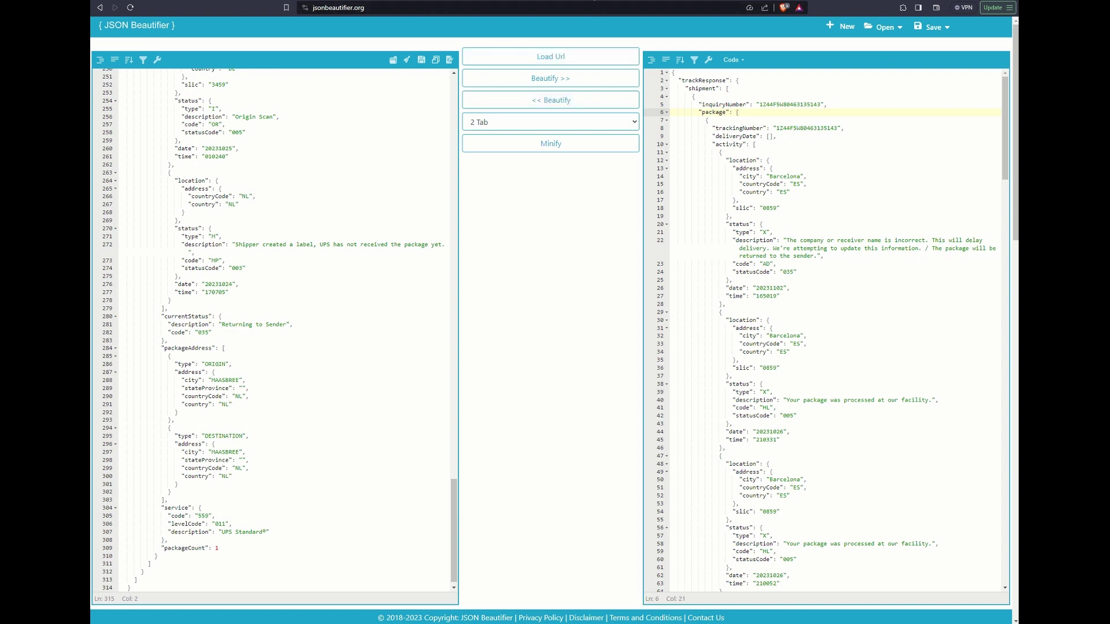
{"action": "key", "text": "ctrl+Tab"}
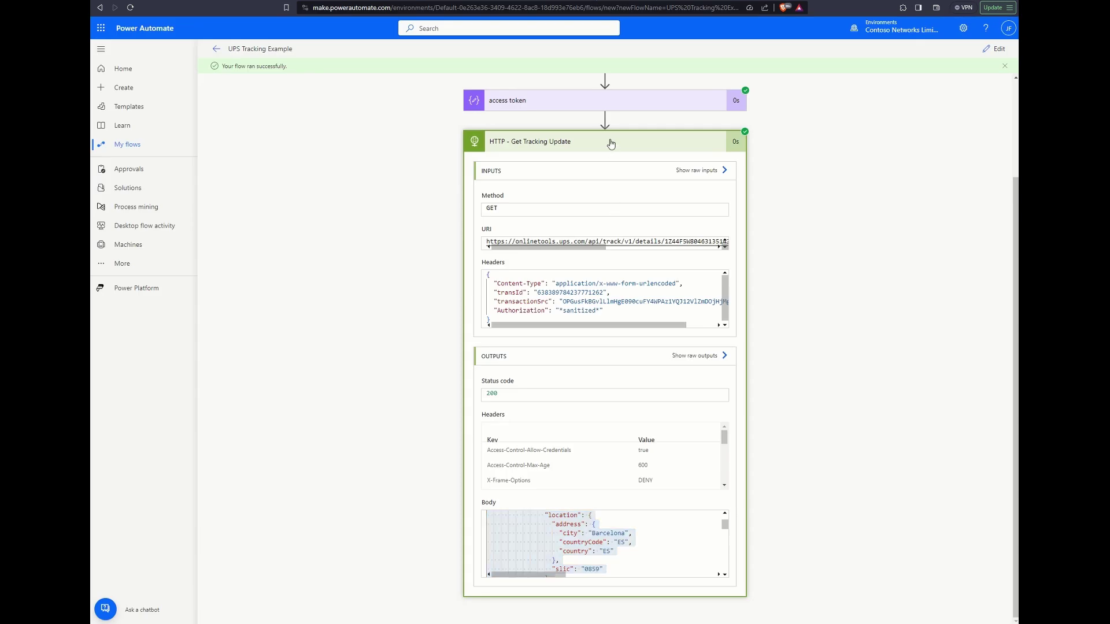
- Switch to editing the flow and add a Parse JSON step after Get Tracking Update
{"action": "left_click", "coordinate": [611, 143]}
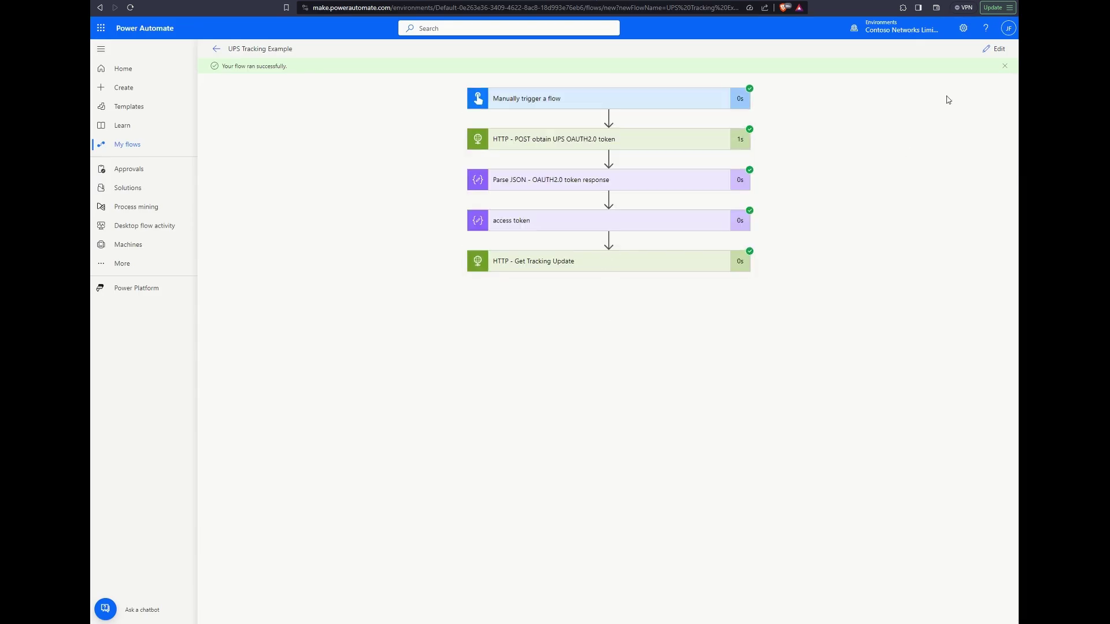
{"action": "left_click", "coordinate": [992, 48]}
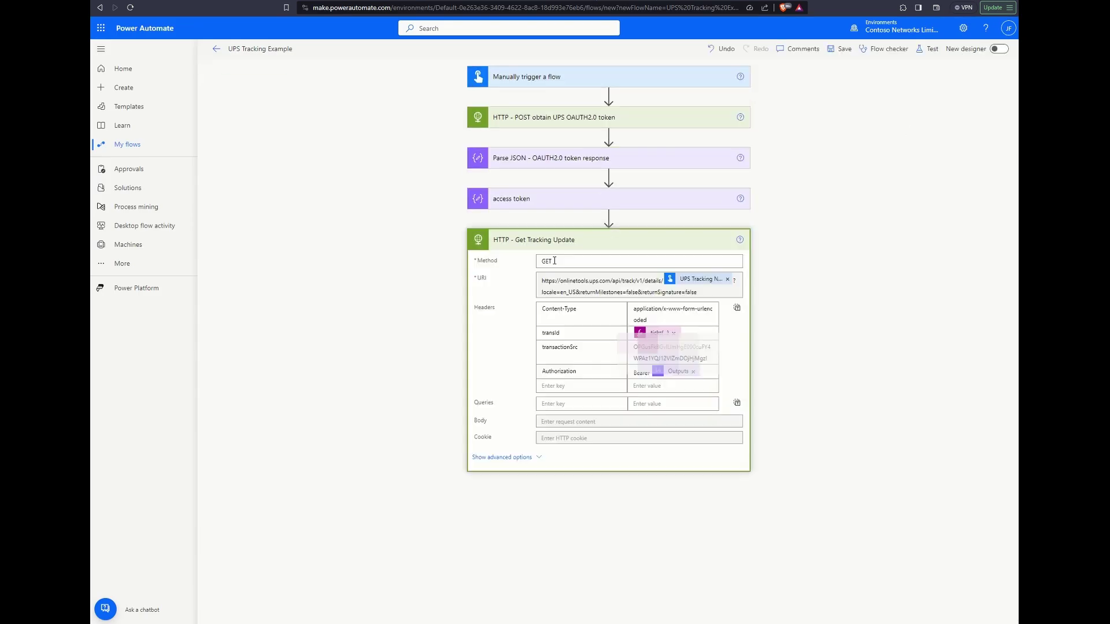
{"action": "left_click", "coordinate": [633, 246]}
{"action": "left_click", "coordinate": [585, 285]}
{"action": "type", "text": "parse j"}
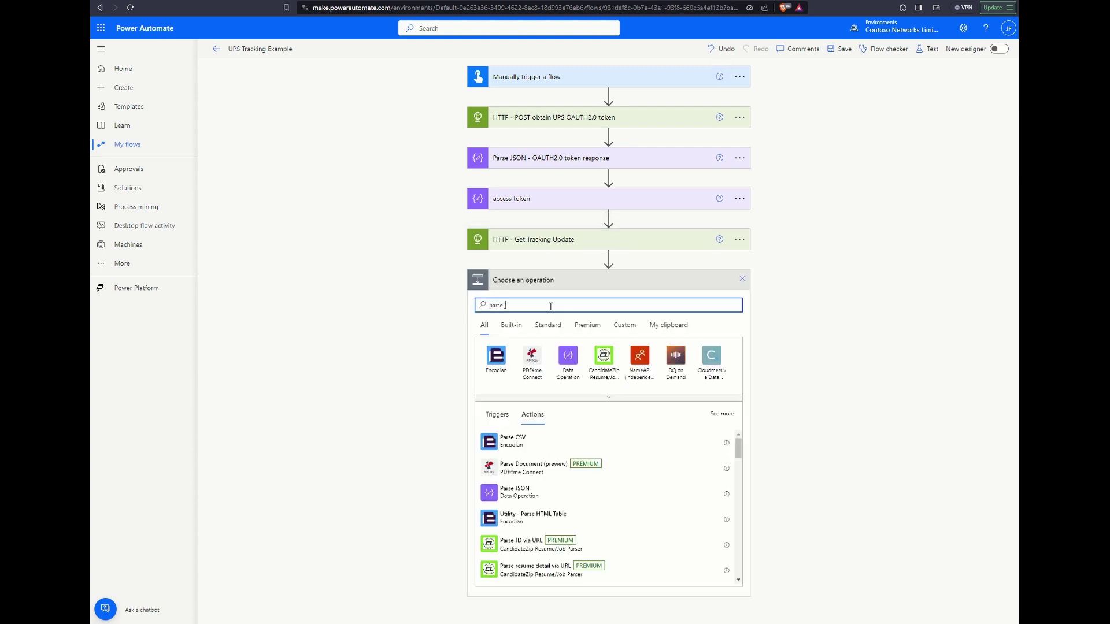
{"action": "type", "text": "son"}
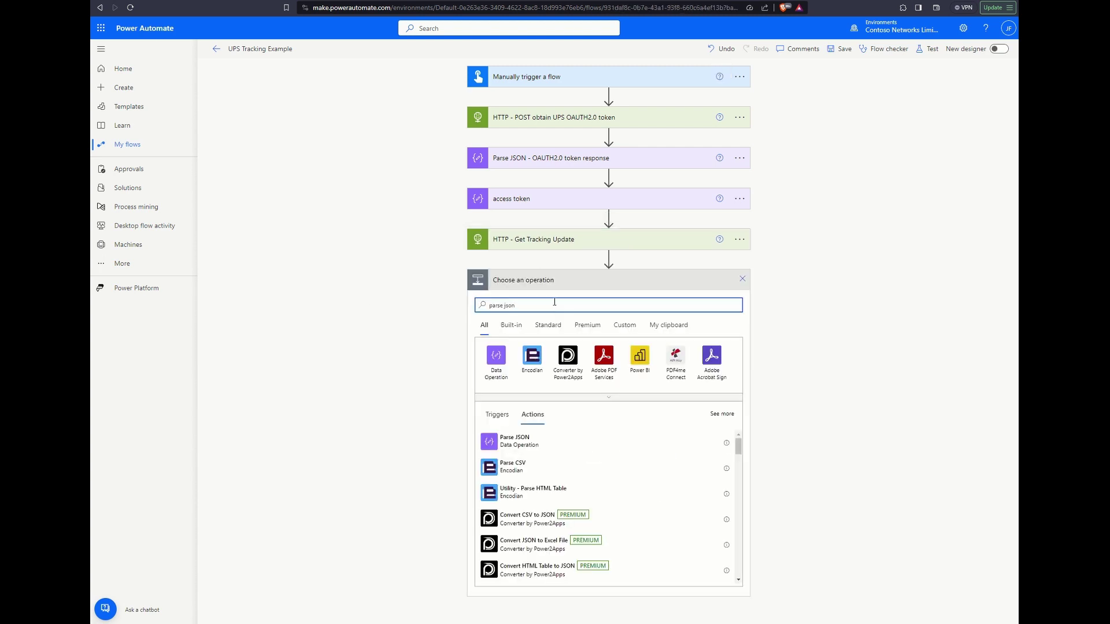
{"action": "left_click", "coordinate": [514, 440]}
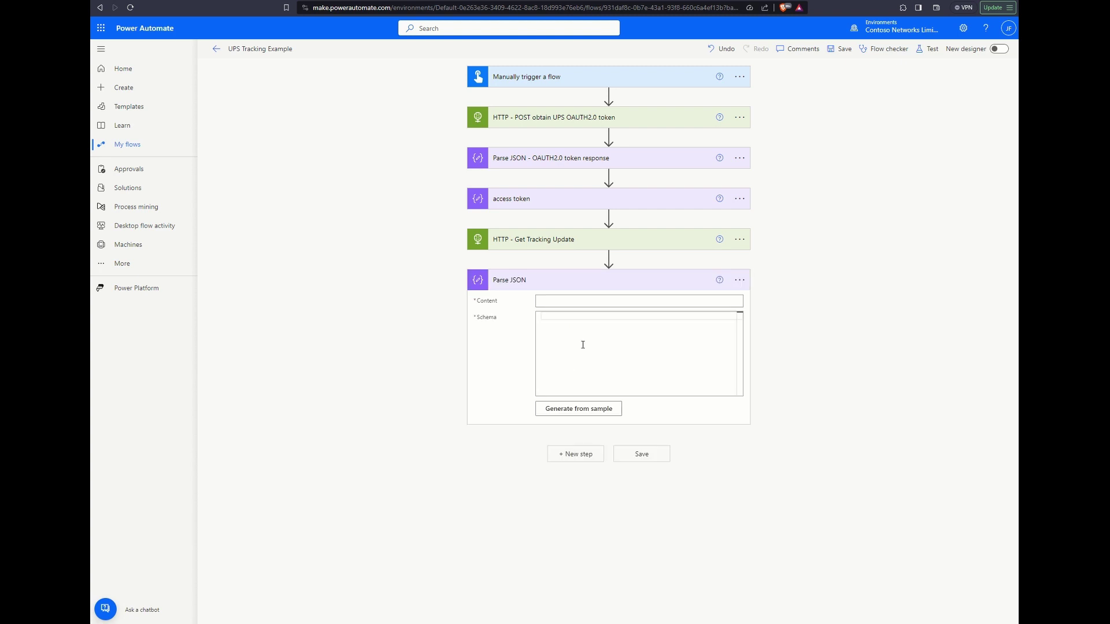
- Rename the Parse JSON step to 'Parse JSON - tracking update'
{"action": "left_click", "coordinate": [577, 301]}
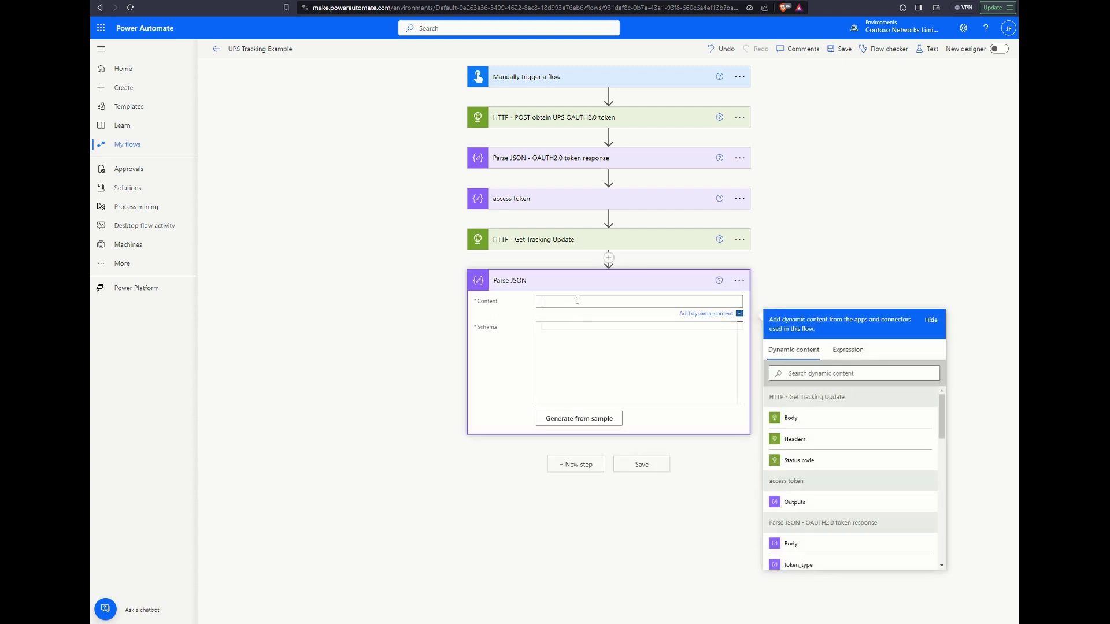
{"action": "left_click", "coordinate": [739, 280]}
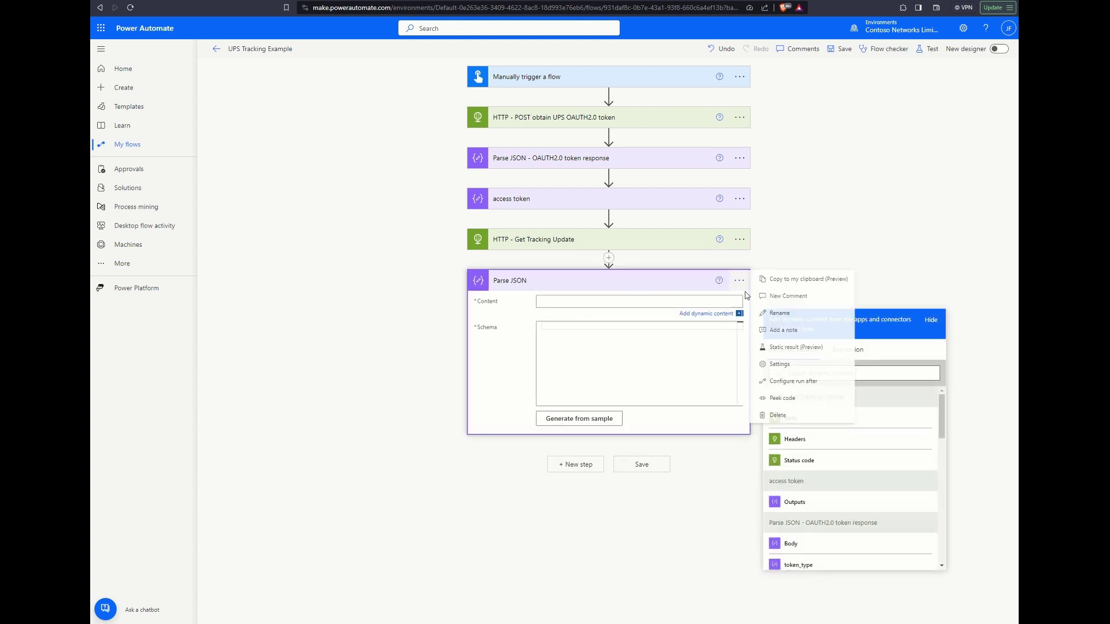
{"action": "left_click", "coordinate": [789, 319]}
{"action": "key", "text": "End"}
{"action": "type", "text": "-"}
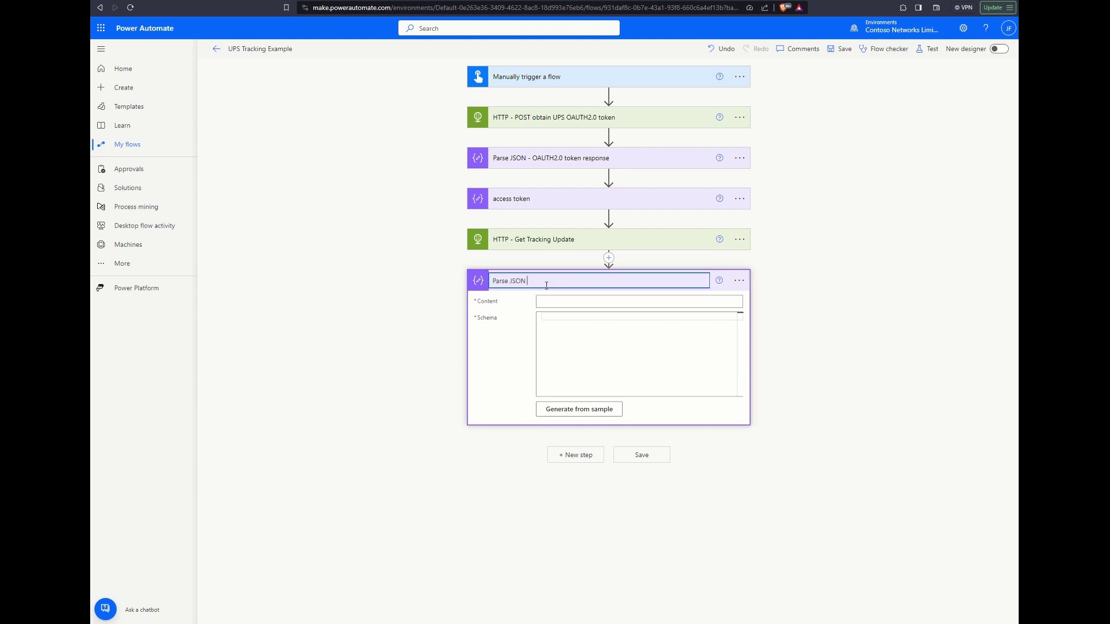
{"action": "type", "text": " tracking update"}
- Fill the Parse JSON Content with the Get Tracking Update response Body from dynamic content
{"action": "left_click", "coordinate": [591, 297]}
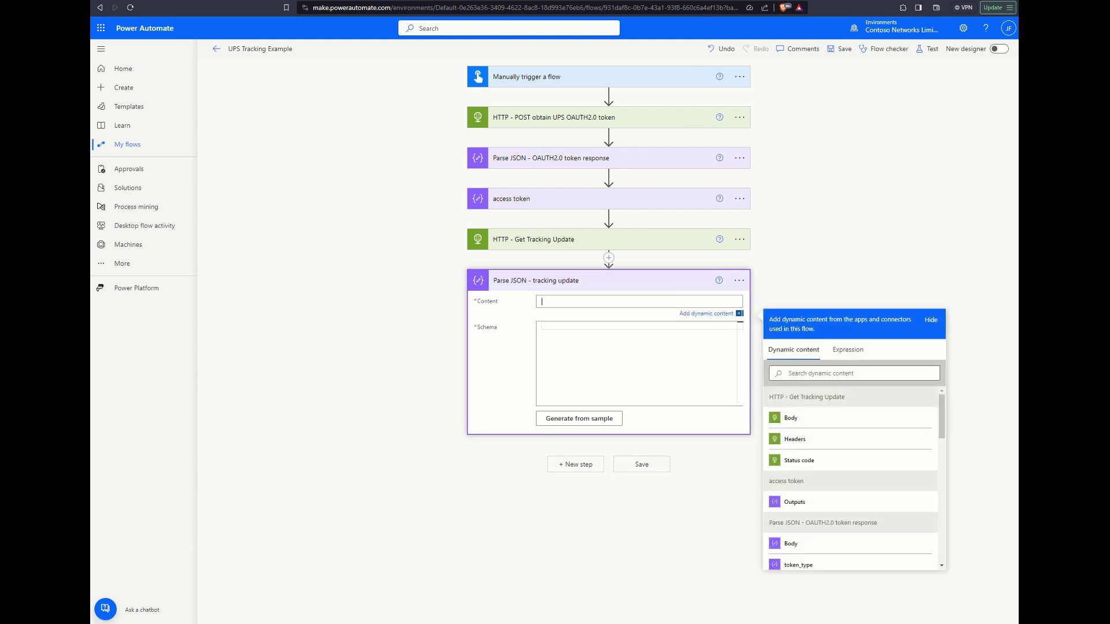
{"action": "key", "text": "ctrl+Tab"}
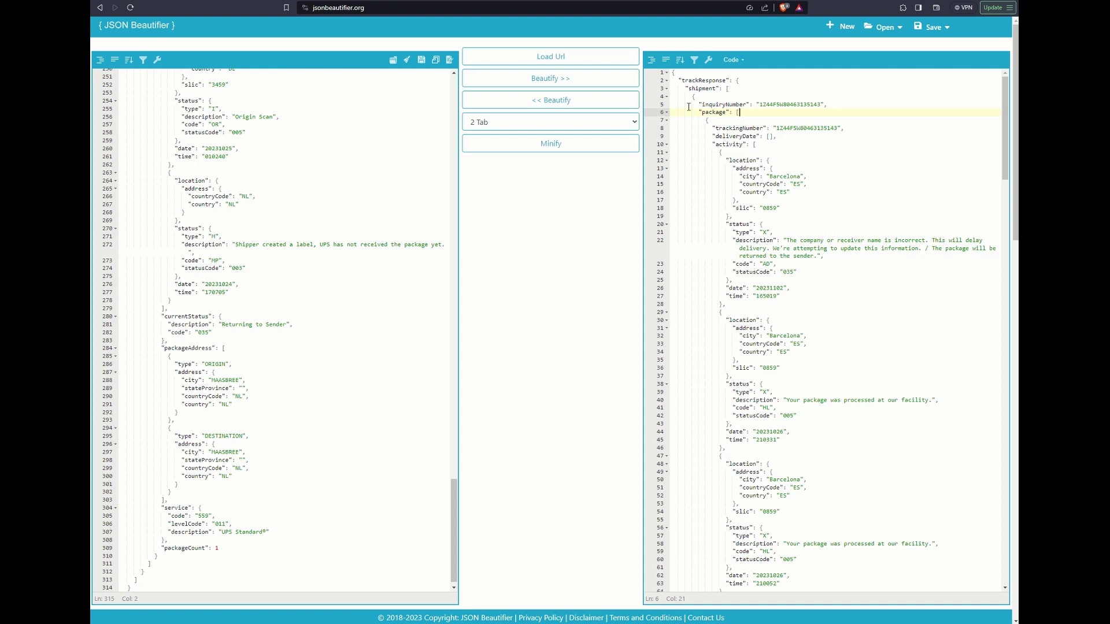
{"action": "key", "text": "ctrl+Tab"}
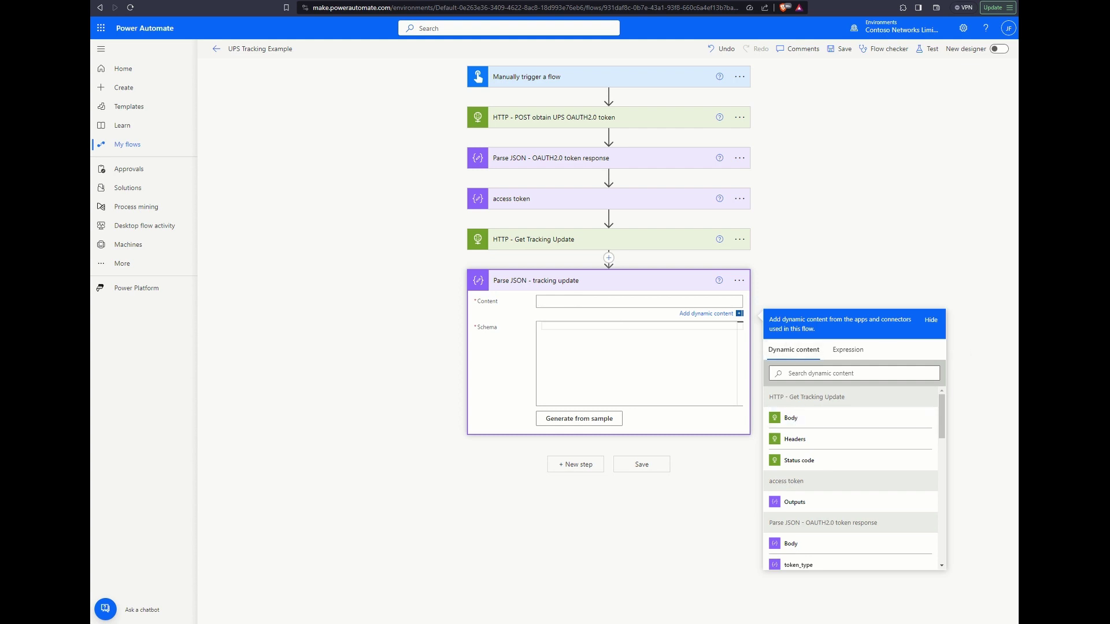
{"action": "left_click", "coordinate": [776, 418]}
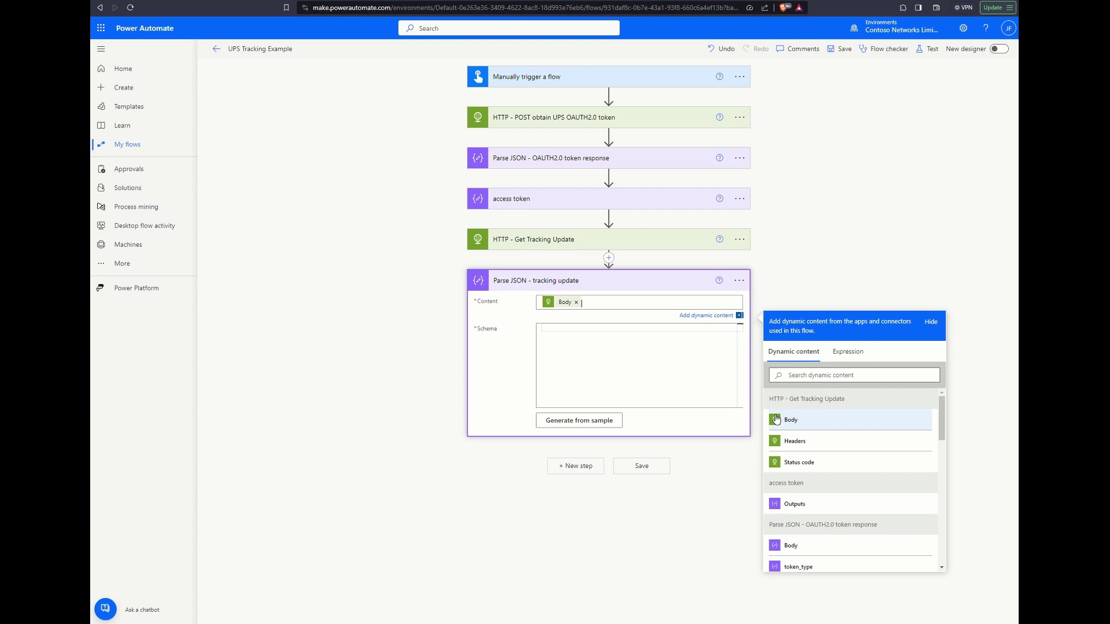
{"action": "left_click", "coordinate": [560, 303]}
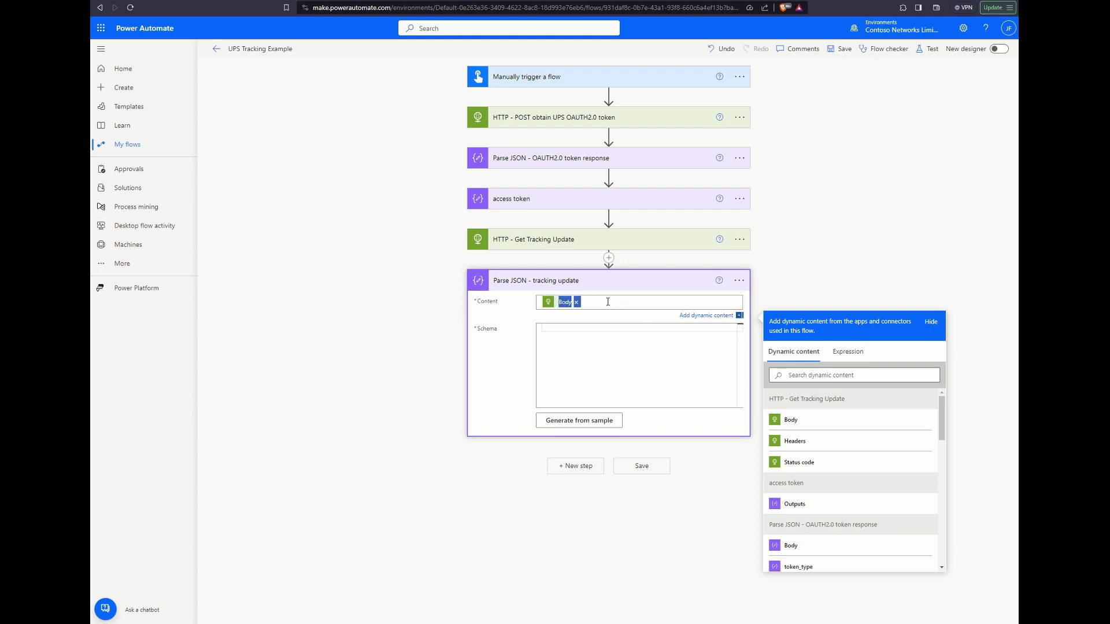
- Start a Content expression from body('HTTP_-_Get_Tracking_Update'), stripping the @{ } wrapper
{"action": "left_click", "coordinate": [850, 350]}
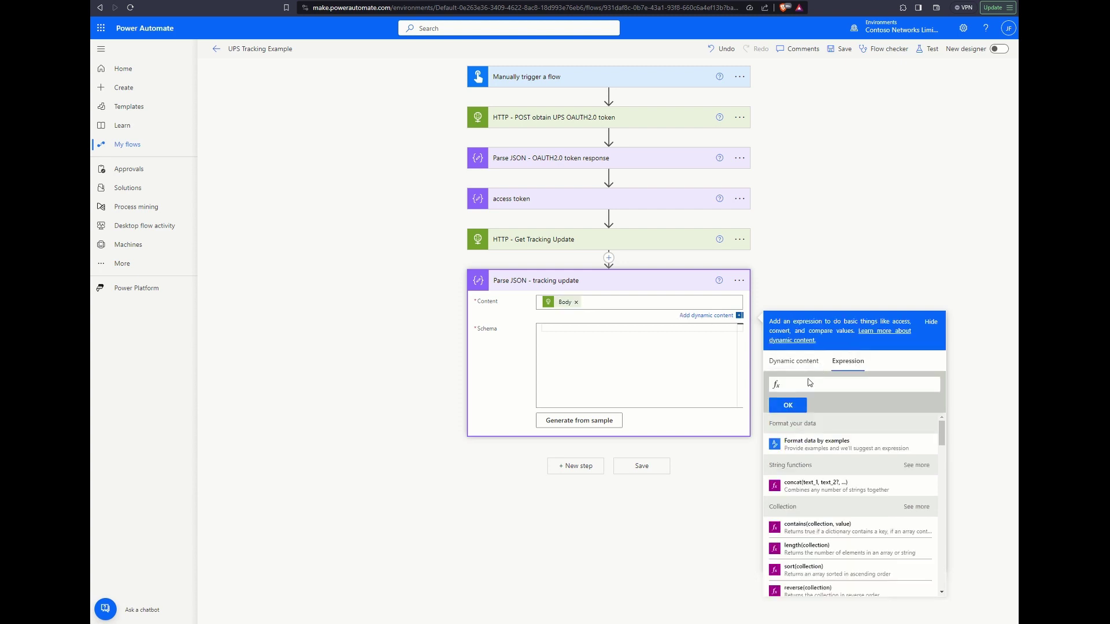
{"action": "type", "text": "@{body('HTTP_-_Get_Tracking_Update')}"}
{"action": "key", "text": "BackSpace"}
{"action": "key", "text": "Delete"}
{"action": "key", "text": "Delete"}
- Extend the expression with ['trackResponse']['shipment'][0]['package'][0] and confirm it as Content
{"action": "type", "text": "?['trackResponse']['shipment'][0]['package'][0]"}
{"action": "key", "text": "Left"}
{"action": "key", "text": "Left"}
{"action": "key", "text": "Left"}
{"action": "key", "text": "Left"}
{"action": "key", "text": "Left"}
{"action": "key", "text": "Left"}
{"action": "key", "text": "Left"}
{"action": "key", "text": "Left"}
{"action": "key", "text": "Left"}
{"action": "key", "text": "Left"}
{"action": "key", "text": "Left"}
{"action": "key", "text": "Left"}
{"action": "key", "text": "Left"}
{"action": "key", "text": "Left"}
{"action": "key", "text": "Left"}
{"action": "key", "text": "Left"}
{"action": "key", "text": "Left"}
{"action": "key", "text": "Left"}
{"action": "key", "text": "Left"}
{"action": "key", "text": "Left"}
{"action": "key", "text": "Left"}
{"action": "key", "text": "Left"}
{"action": "key", "text": "Left"}
{"action": "key", "text": "Left"}
{"action": "key", "text": "Left"}
{"action": "key", "text": "Left"}
{"action": "key", "text": "Left"}
{"action": "key", "text": "Left"}
{"action": "key", "text": "Left"}
{"action": "key", "text": "Right"}
{"action": "key", "text": "Left"}
{"action": "key", "text": "Right"}
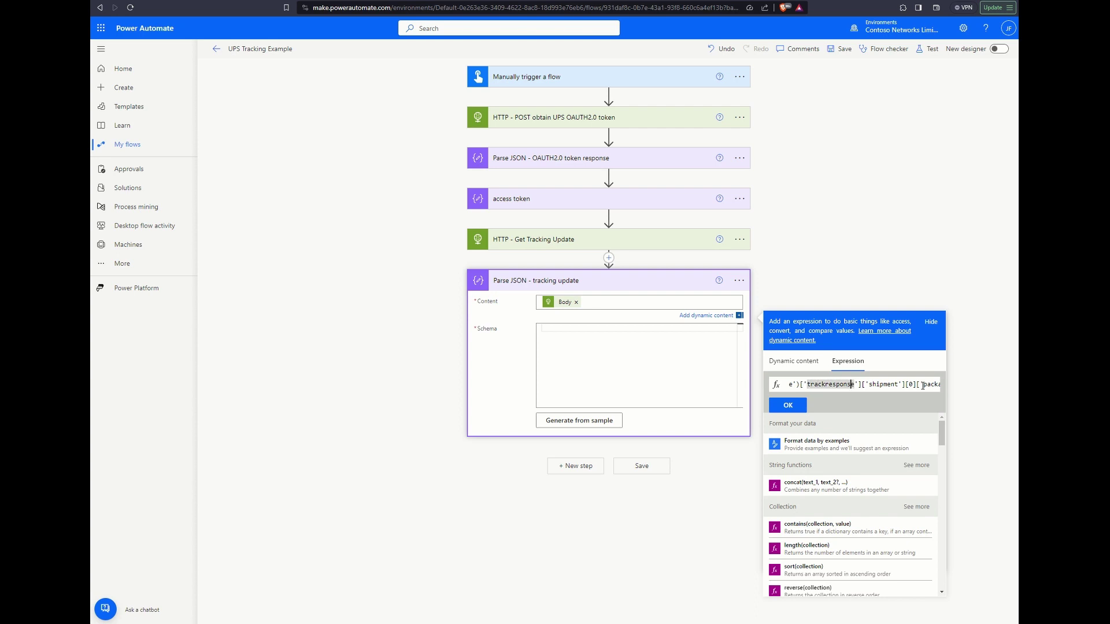
{"action": "key", "text": "Right"}
{"action": "key", "text": "Right"}
{"action": "key", "text": "Right"}
{"action": "key", "text": "Right"}
{"action": "key", "text": "Right"}
{"action": "key", "text": "Right"}
{"action": "key", "text": "Right"}
{"action": "key", "text": "Right"}
{"action": "key", "text": "Right"}
{"action": "key", "text": "Right"}
{"action": "key", "text": "Right"}
{"action": "key", "text": "Right"}
{"action": "key", "text": "Right"}
{"action": "key", "text": "Right"}
{"action": "key", "text": "Right"}
{"action": "key", "text": "Right"}
{"action": "key", "text": "Right"}
{"action": "key", "text": "Right"}
{"action": "key", "text": "Right"}
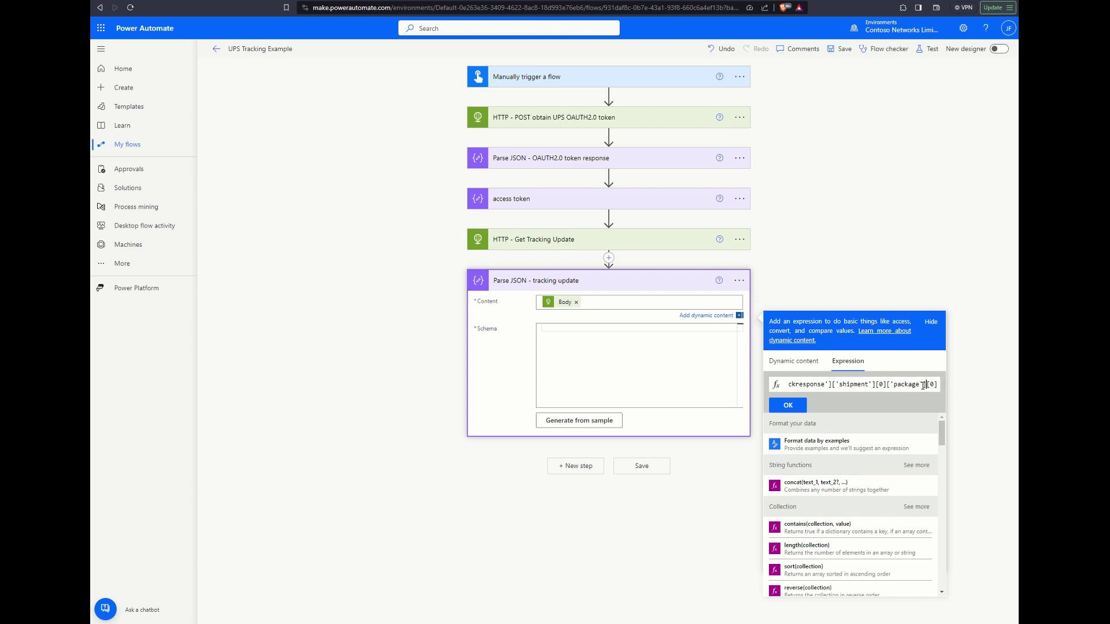
{"action": "key", "text": "Right"}
{"action": "left_click", "coordinate": [790, 407]}
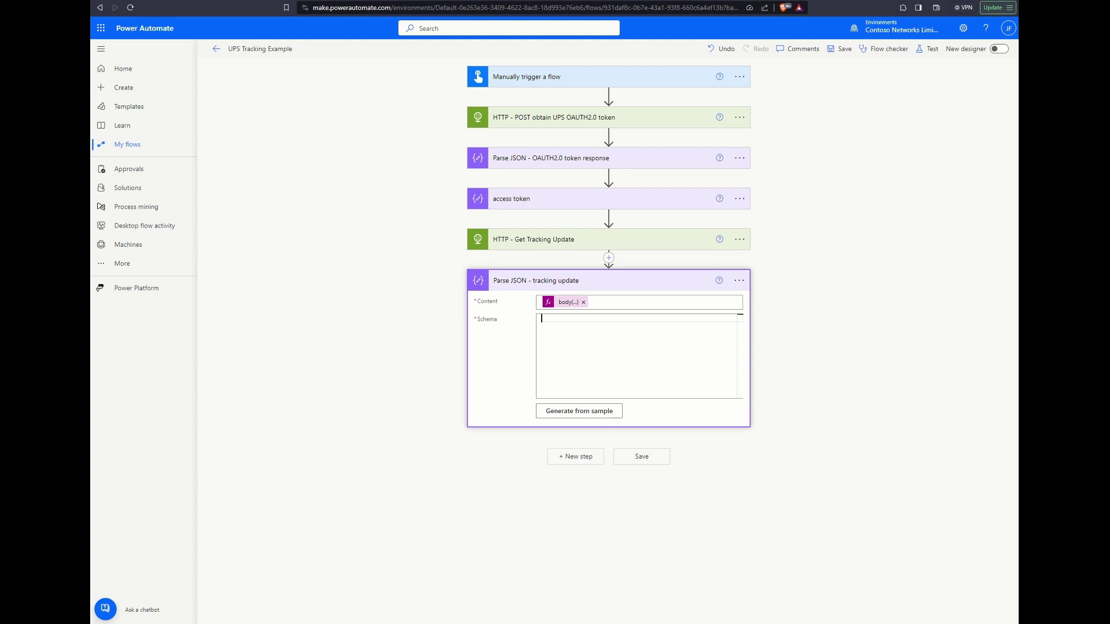
{"action": "key", "text": "ctrl+Tab"}
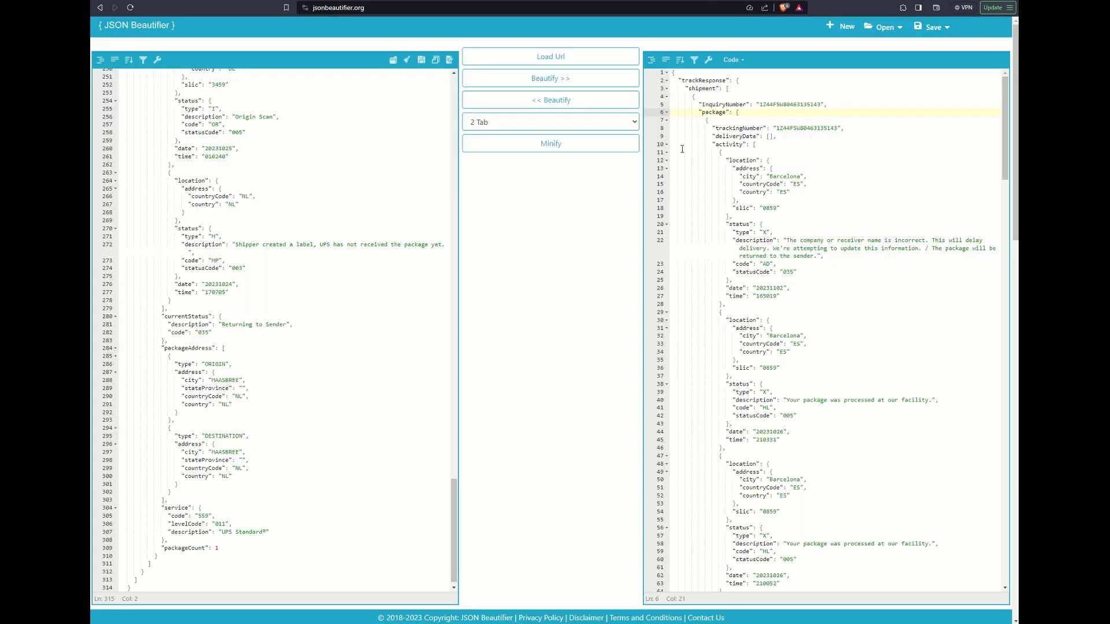
- Select the beautified activity entries from line 10 through line 82
{"action": "left_click_drag", "start_coordinate": [676, 144], "coordinate": [697, 233]}
{"action": "left_click", "coordinate": [673, 143]}
{"action": "scroll", "coordinate": [698, 234], "scroll_direction": "down", "scroll_amount": 7}
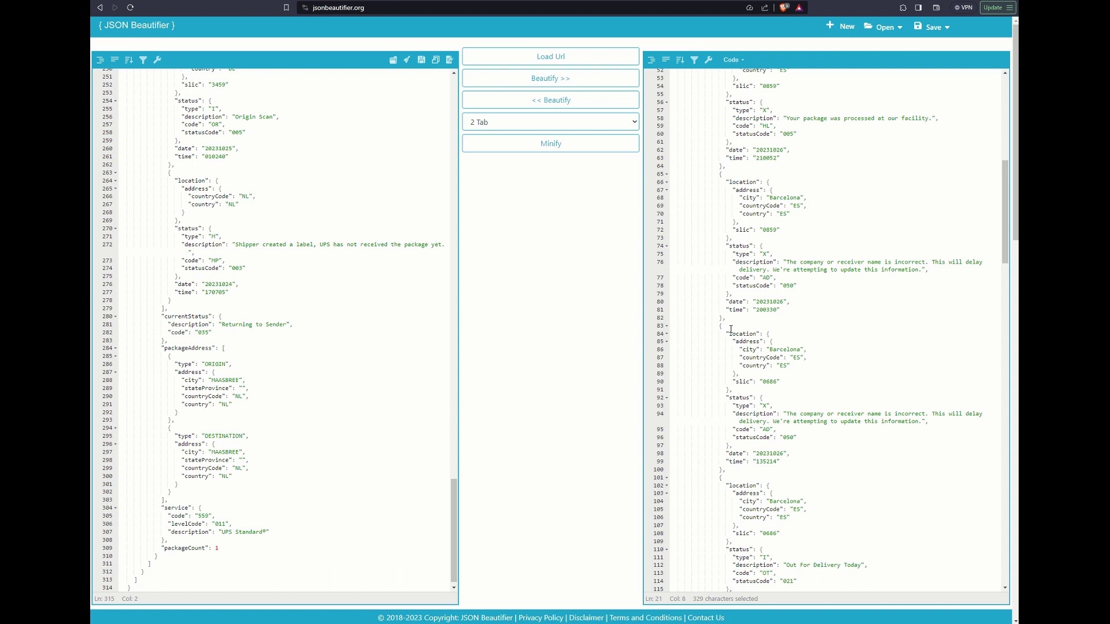
{"action": "left_click", "coordinate": [732, 318], "text": "shift"}
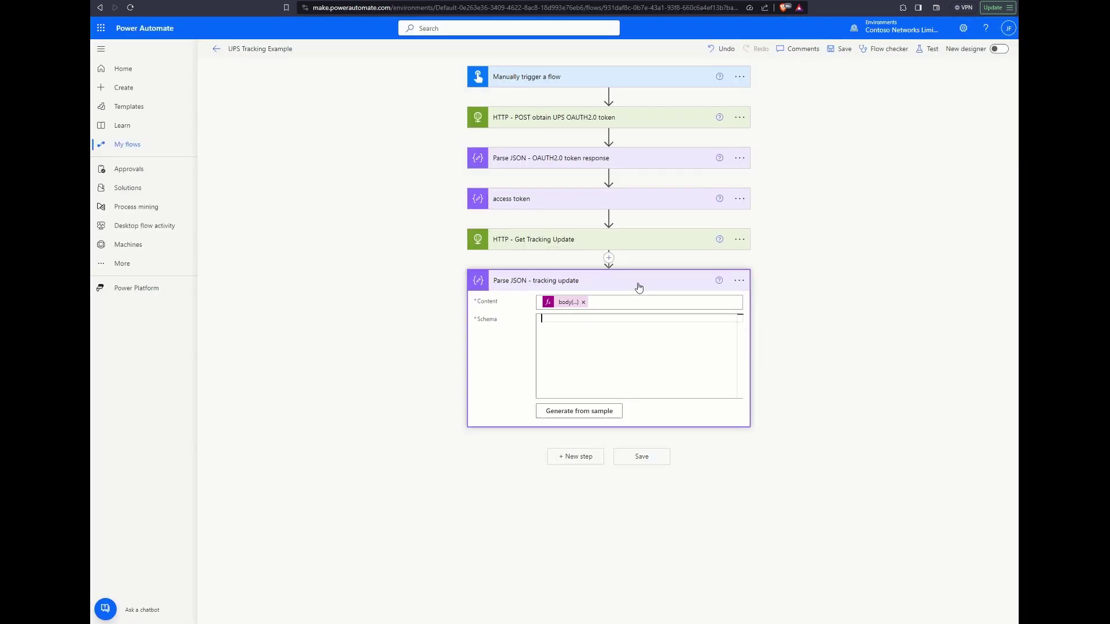
- Paste the activity JSON as the schema sample, dropping the trailing comma and adding two closing braces
{"action": "left_click", "coordinate": [601, 408]}
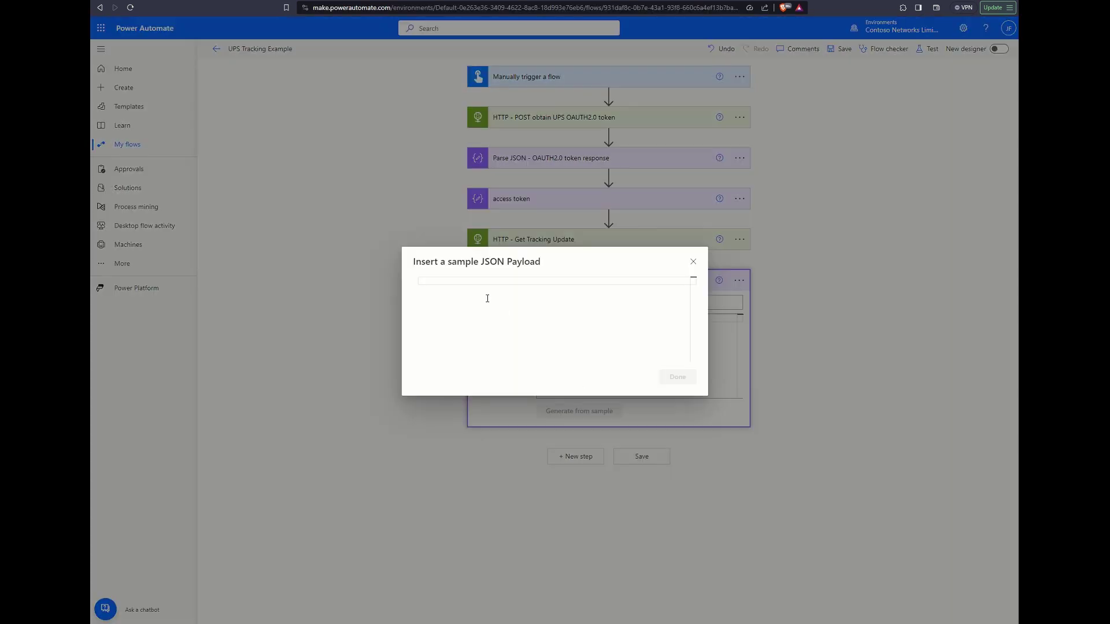
{"action": "key", "text": "ctrl+v"}
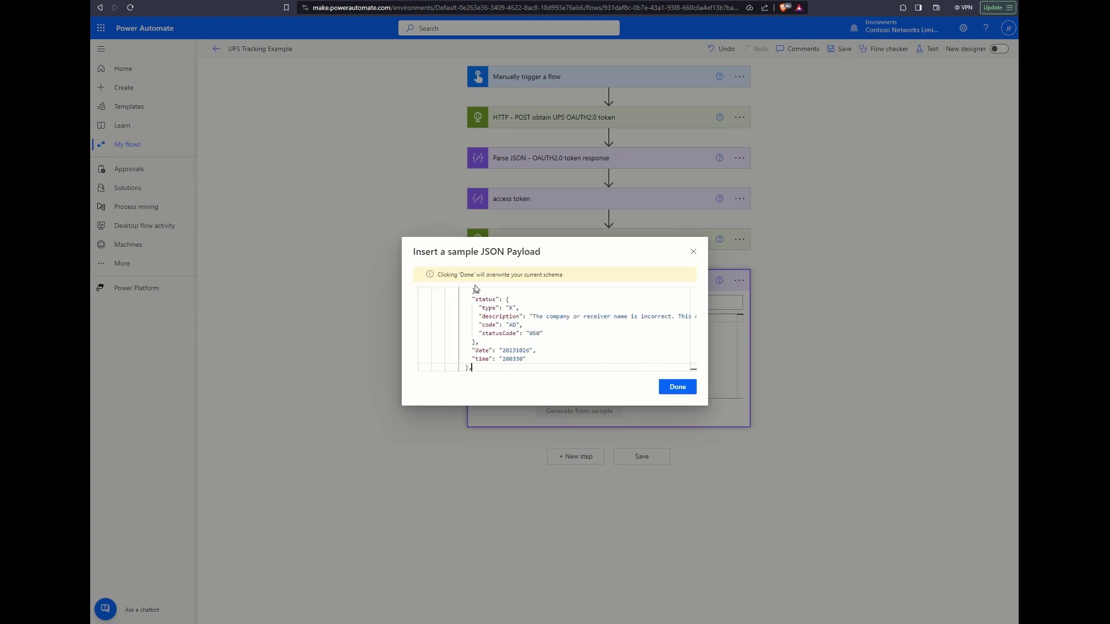
{"action": "key", "text": "BackSpace"}
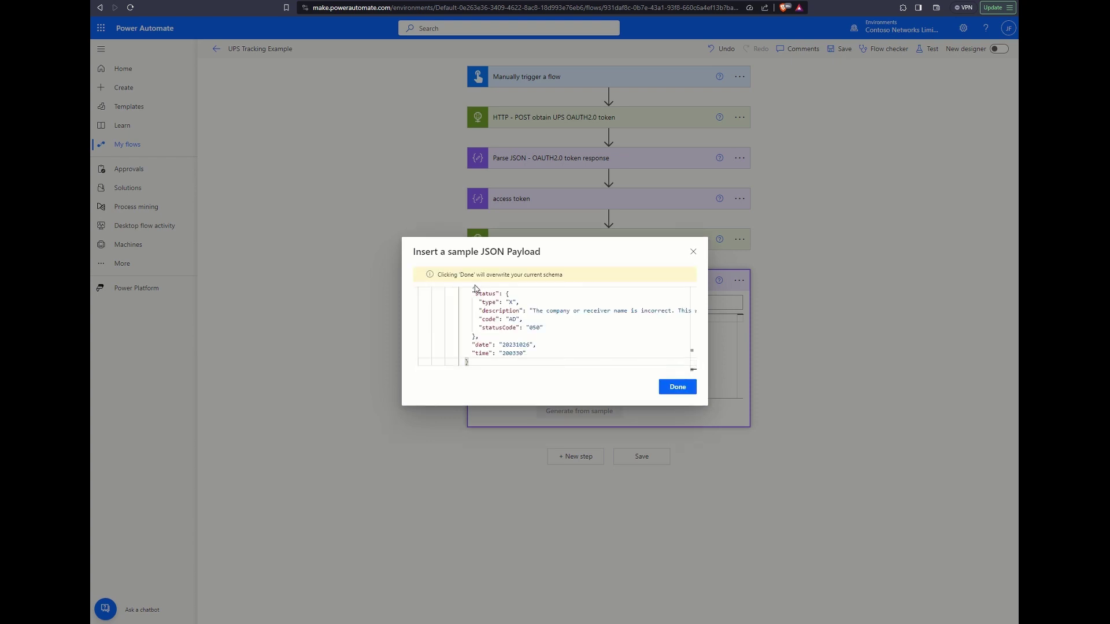
{"action": "key", "text": "Return"}
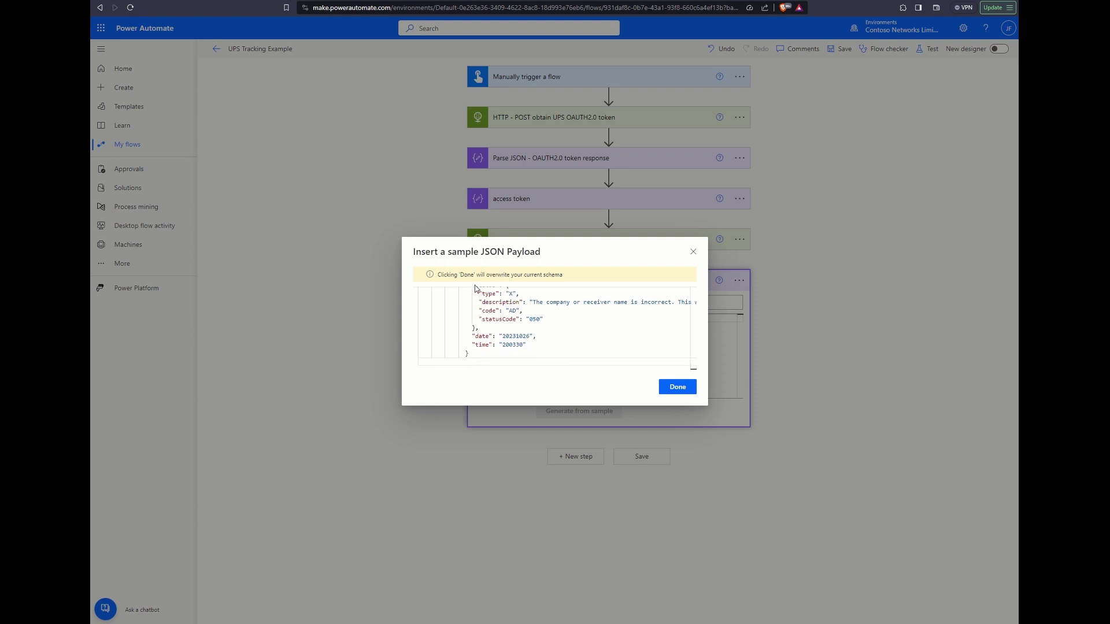
{"action": "type", "text": "}"}
{"action": "key", "text": "Return"}
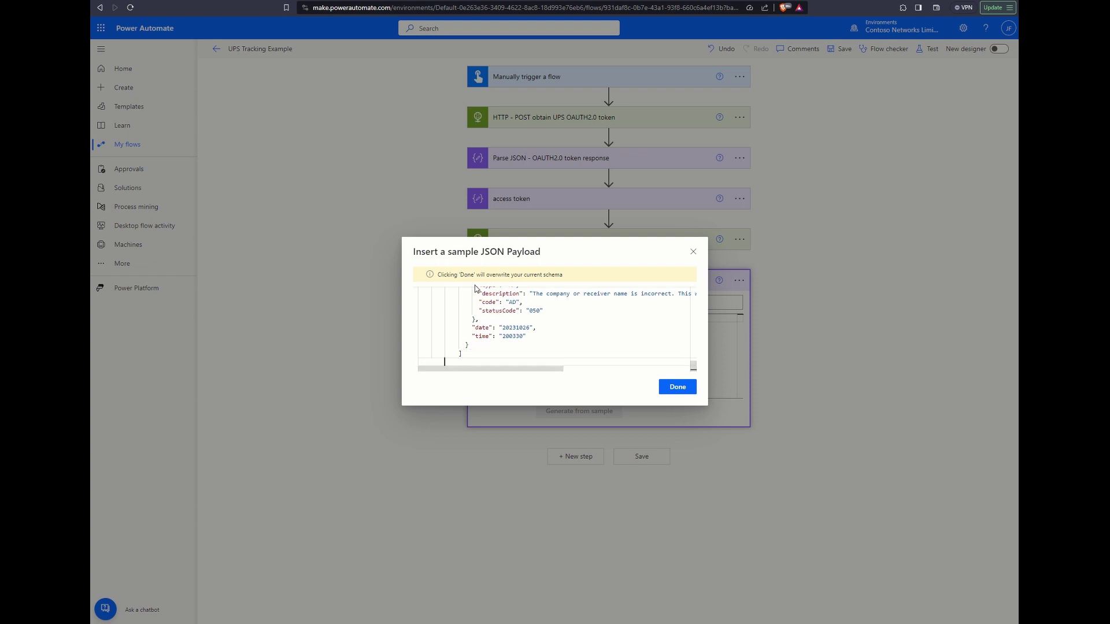
{"action": "type", "text": "}"}
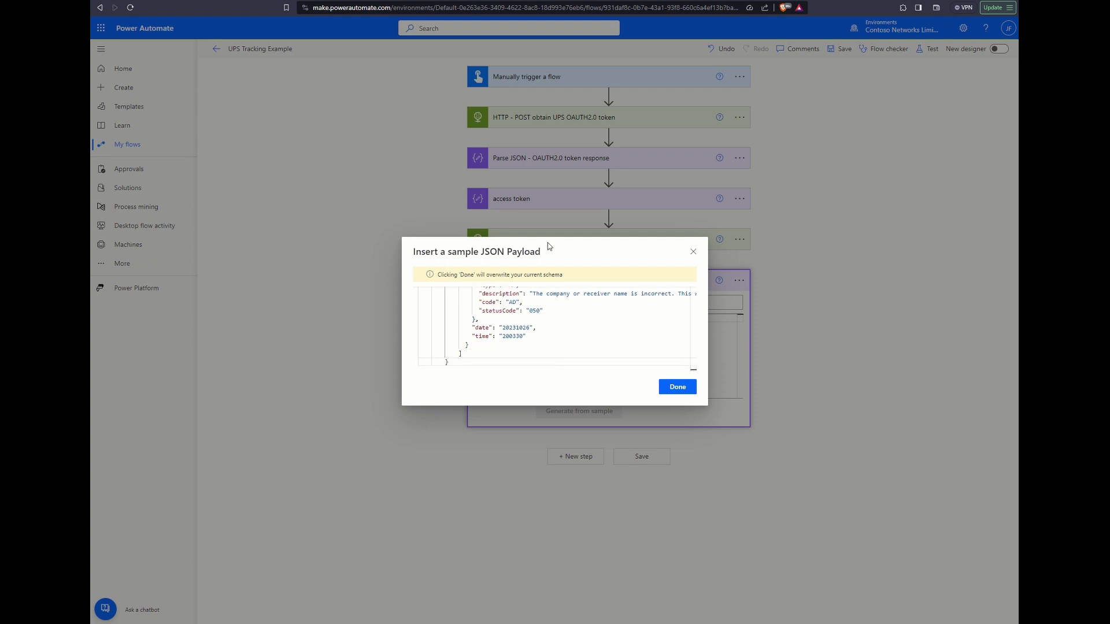
- Add an opening { above the activity line and generate the schema from the sample
{"action": "scroll", "coordinate": [510, 293], "scroll_direction": "up", "scroll_amount": 10}
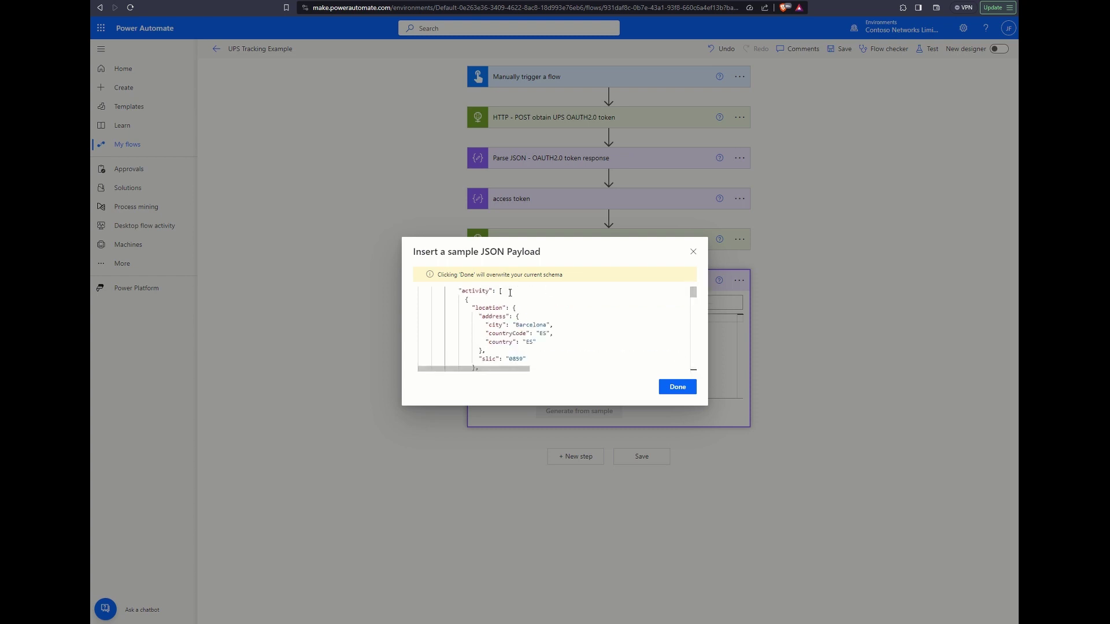
{"action": "left_click", "coordinate": [462, 291]}
{"action": "key", "text": "Return"}
{"action": "key", "text": "Up"}
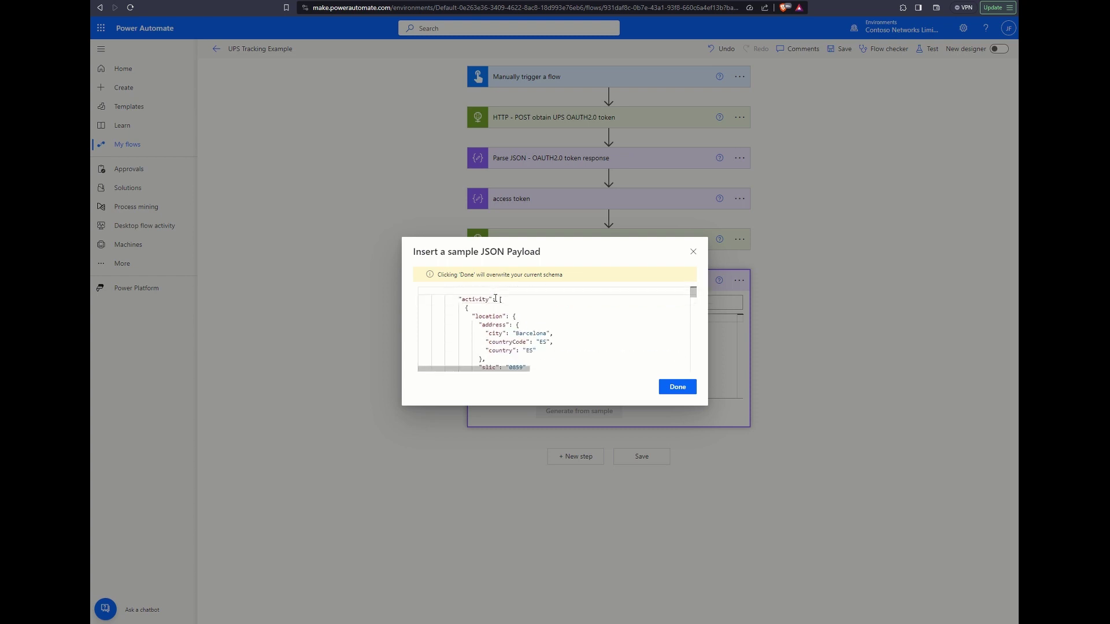
{"action": "type", "text": "{"}
{"action": "left_click", "coordinate": [677, 387]}
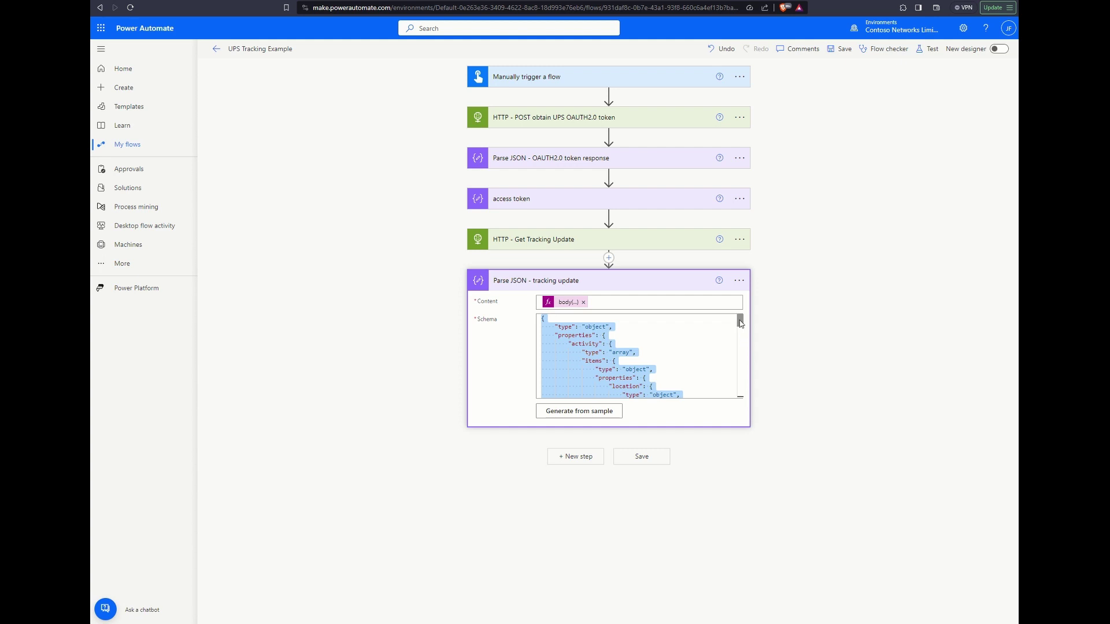
{"action": "left_click_drag", "start_coordinate": [741, 323], "coordinate": [735, 393]}
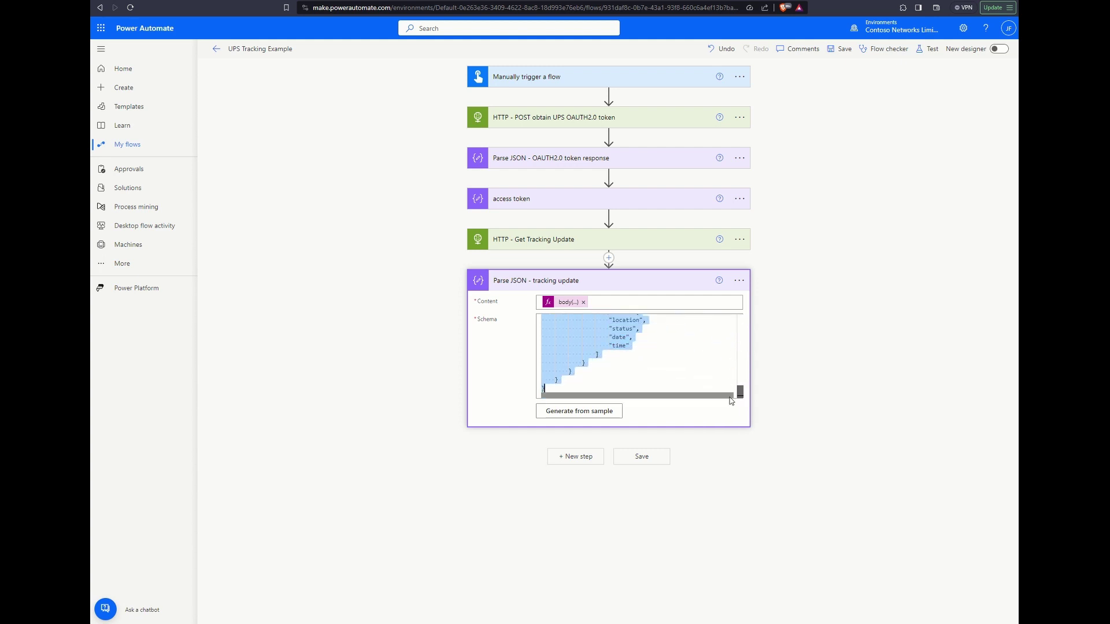
- Add a Data Operation Select step after the Parse JSON step
{"action": "left_click", "coordinate": [570, 457]}
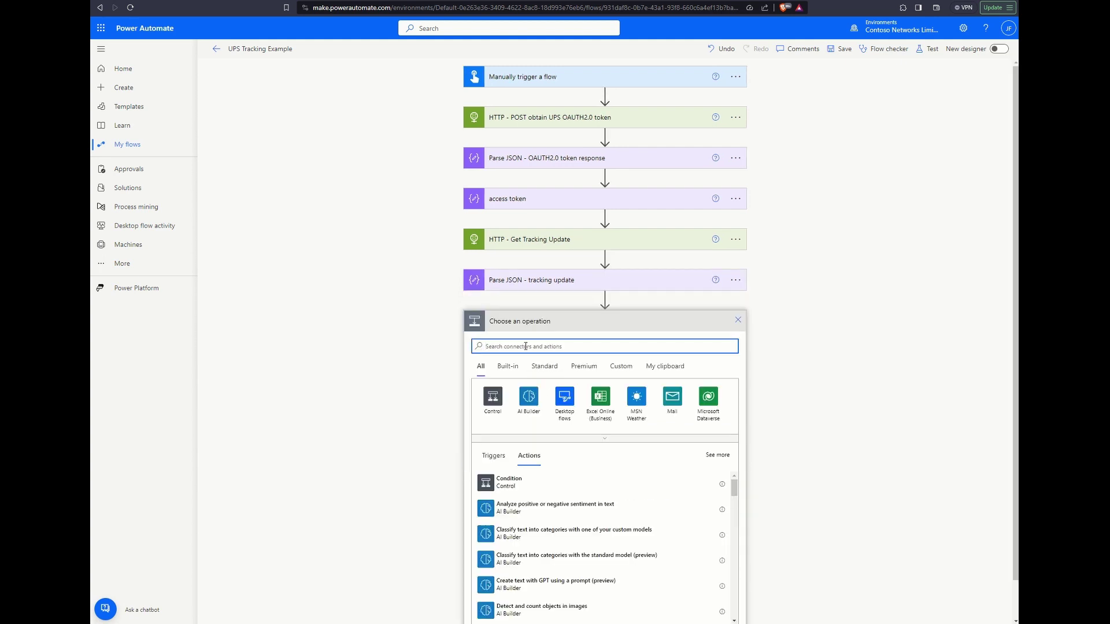
{"action": "type", "text": "select"}
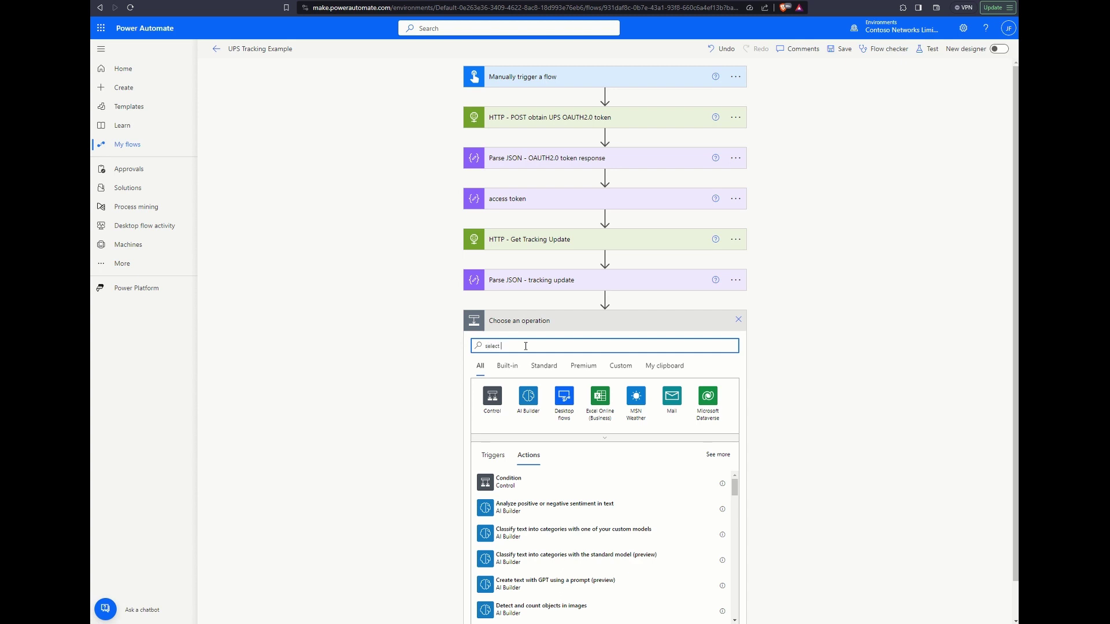
{"action": "left_click", "coordinate": [529, 405]}
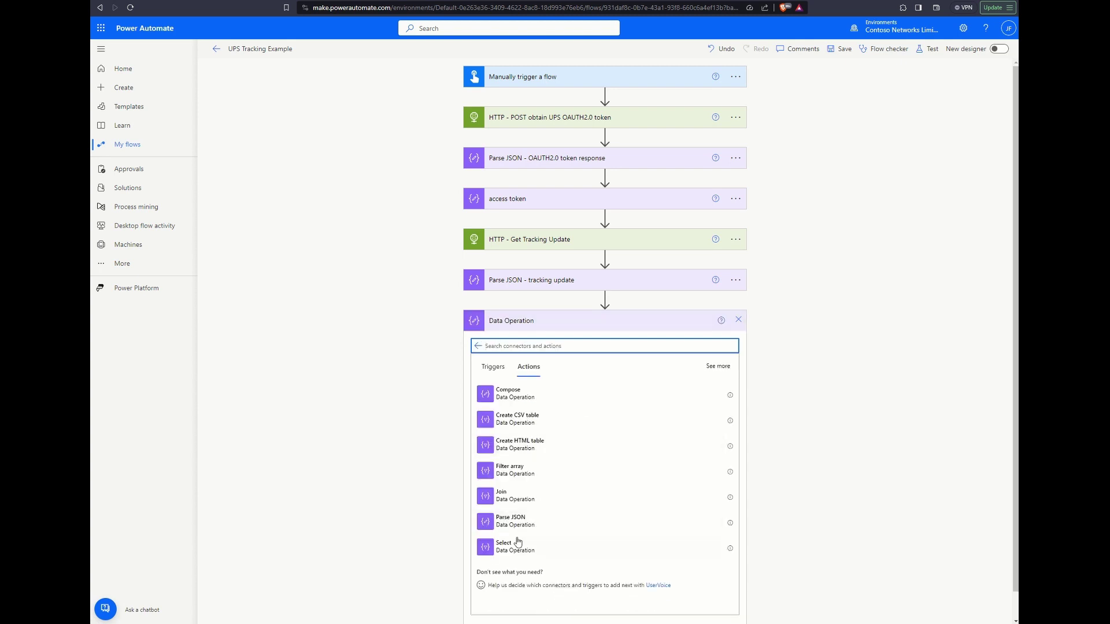
{"action": "left_click", "coordinate": [516, 545]}
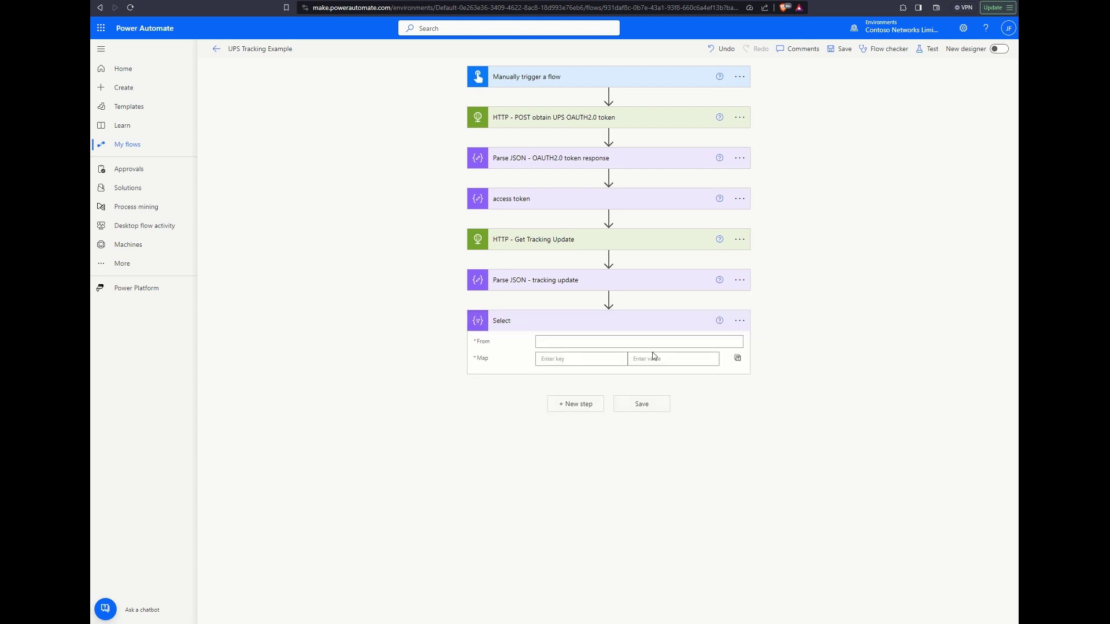
- Rename the Select step to 'Select handle missing elements'
{"action": "left_click", "coordinate": [740, 323]}
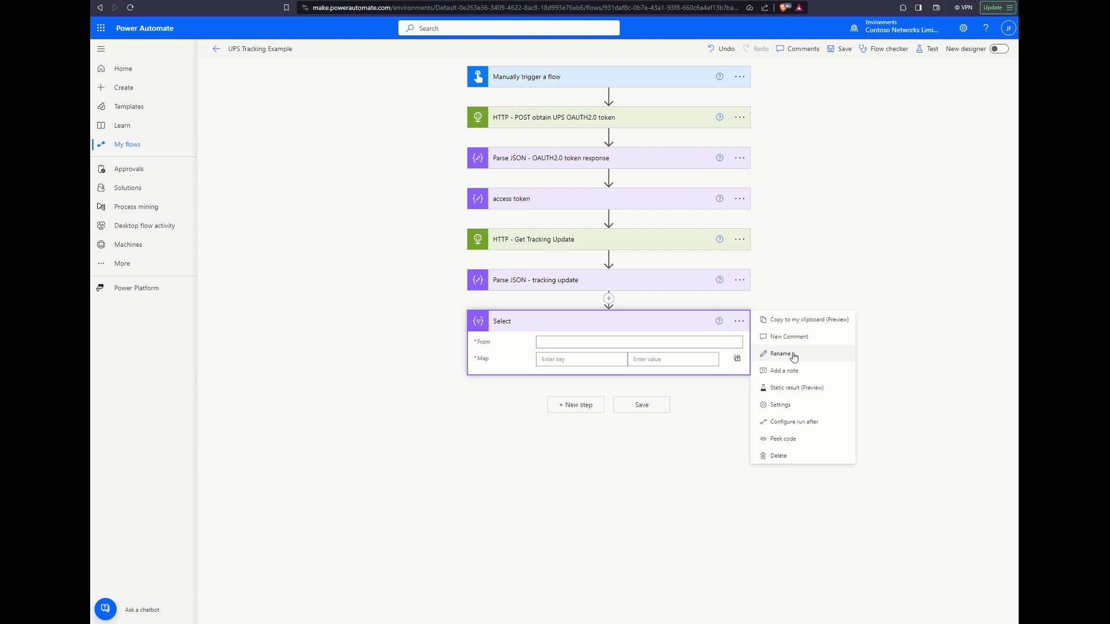
{"action": "left_click", "coordinate": [782, 353]}
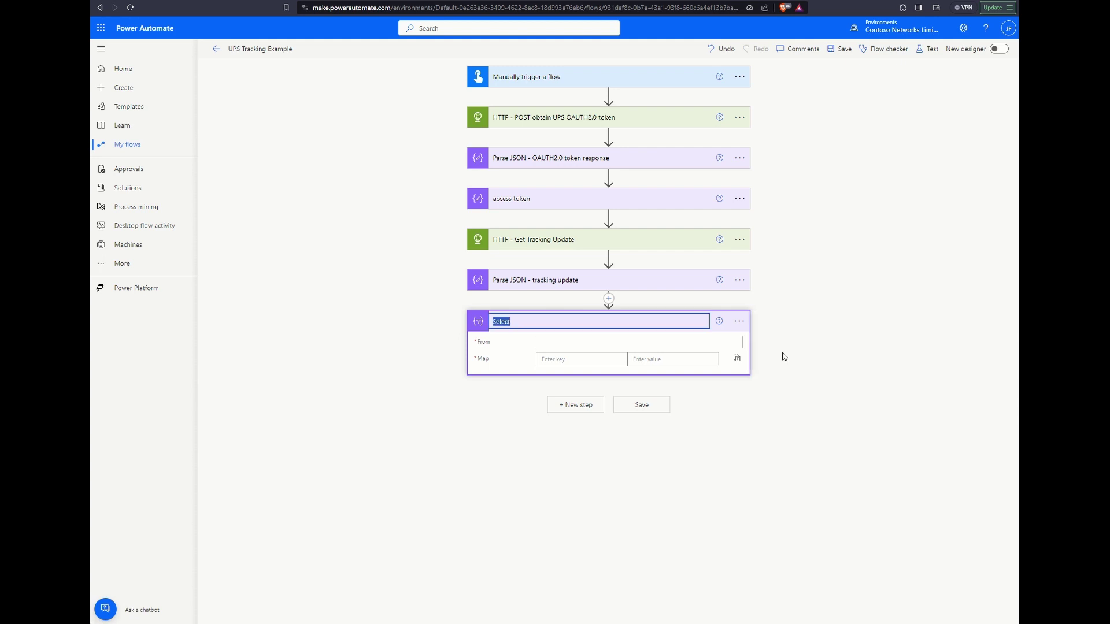
{"action": "left_click", "coordinate": [621, 323]}
{"action": "type", "text": "hand"}
{"action": "type", "text": "le missing elements"}
- Set the Select step's From input to the activity array
{"action": "left_click", "coordinate": [579, 337]}
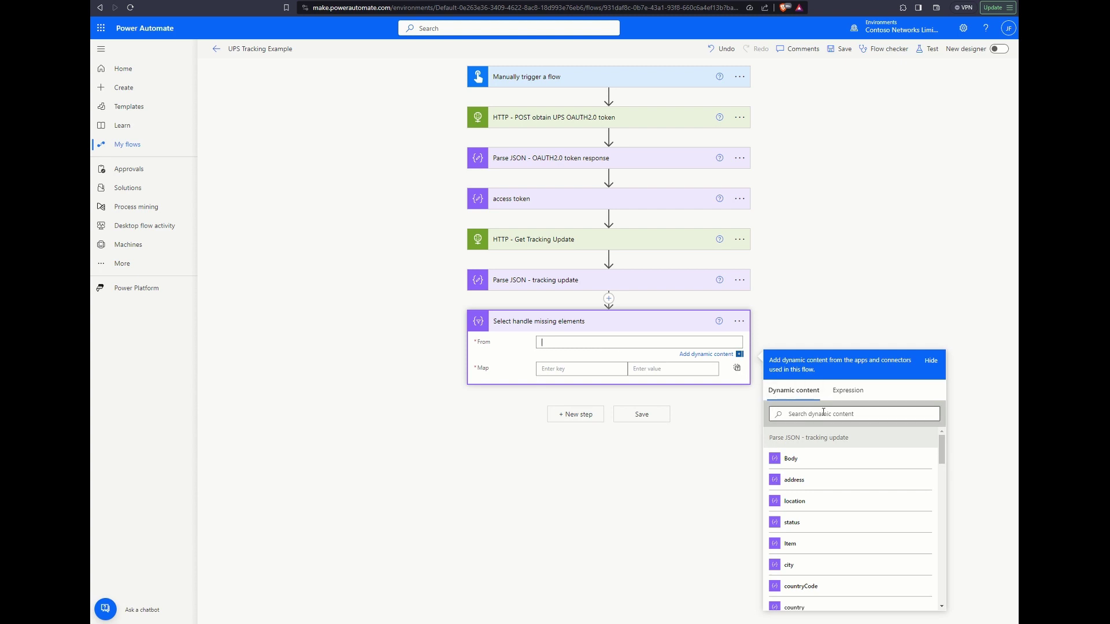
{"action": "scroll", "coordinate": [852, 471], "scroll_direction": "down", "scroll_amount": 5}
{"action": "scroll", "coordinate": [853, 471], "scroll_direction": "down", "scroll_amount": 1}
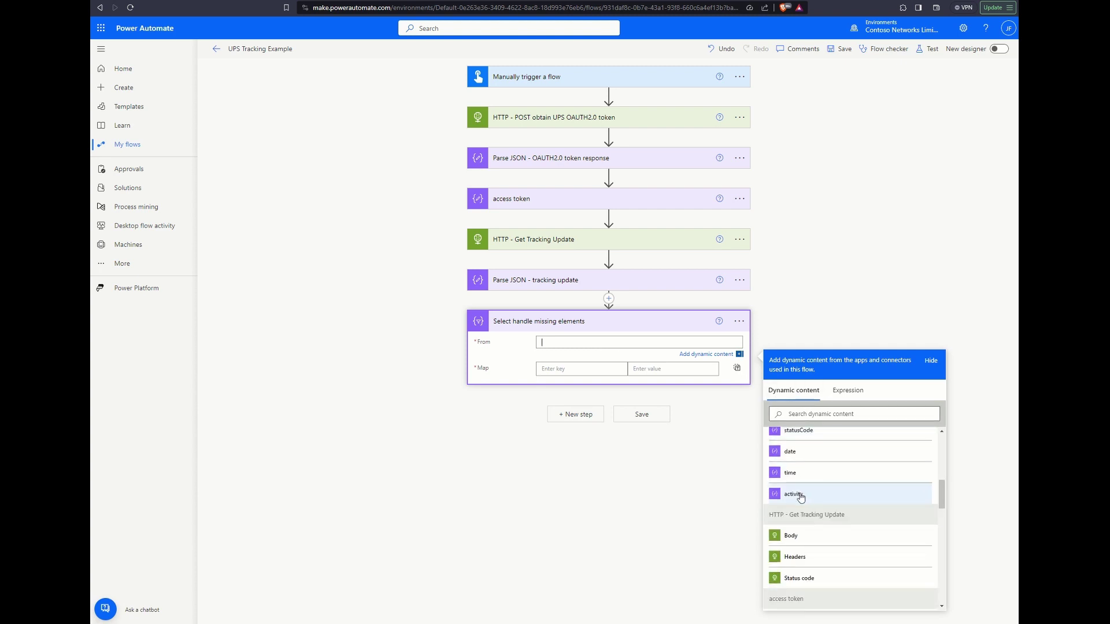
{"action": "left_click", "coordinate": [801, 495]}
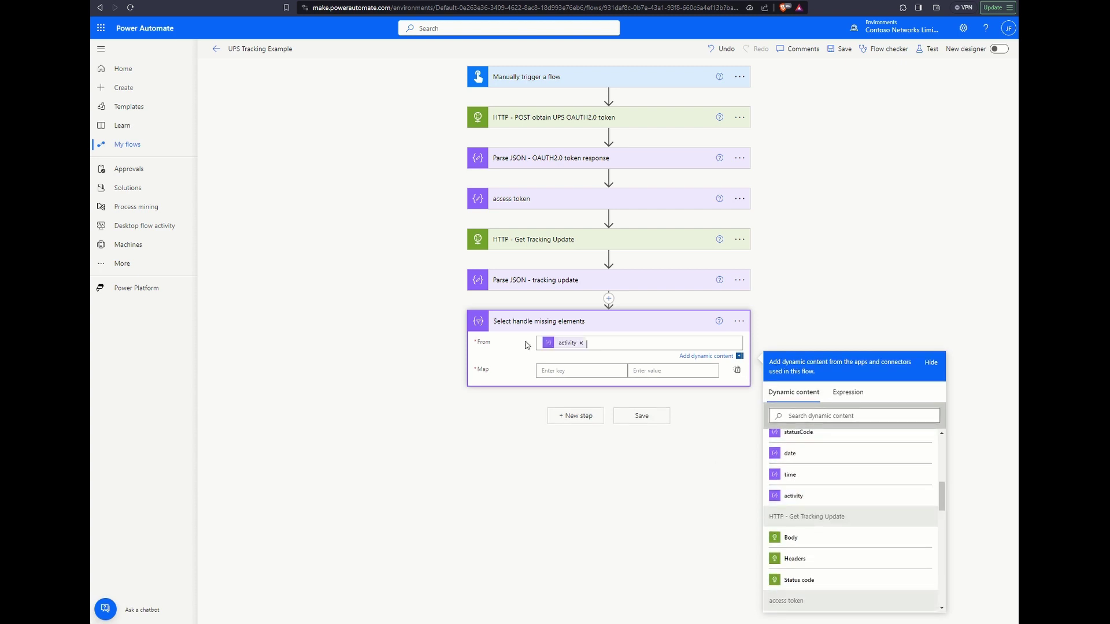
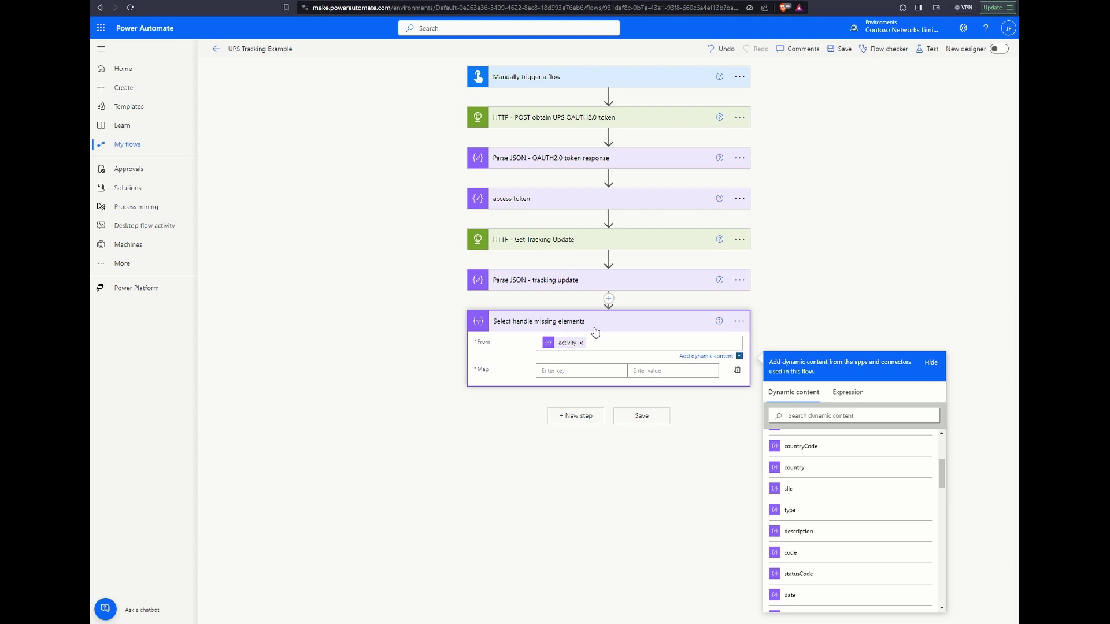
- Add a City map key and paste the if(contains(...)) city-or-'N/A' expression as its value
{"action": "left_click", "coordinate": [582, 373]}
{"action": "type", "text": "Ci"}
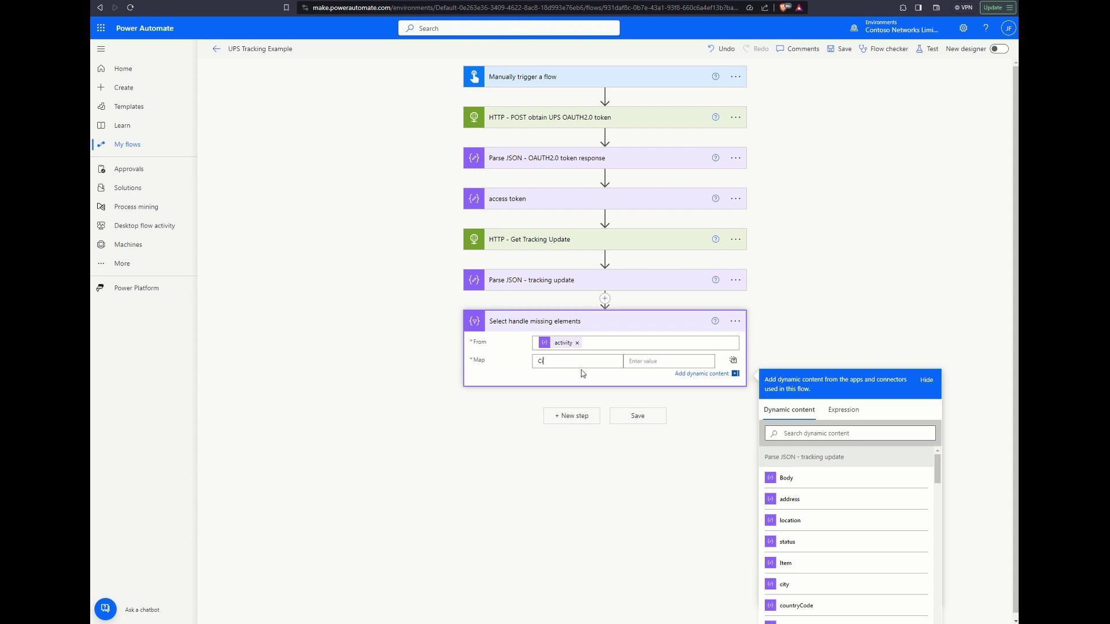
{"action": "type", "text": "ty"}
{"action": "left_click", "coordinate": [641, 362]}
{"action": "left_click", "coordinate": [843, 426]}
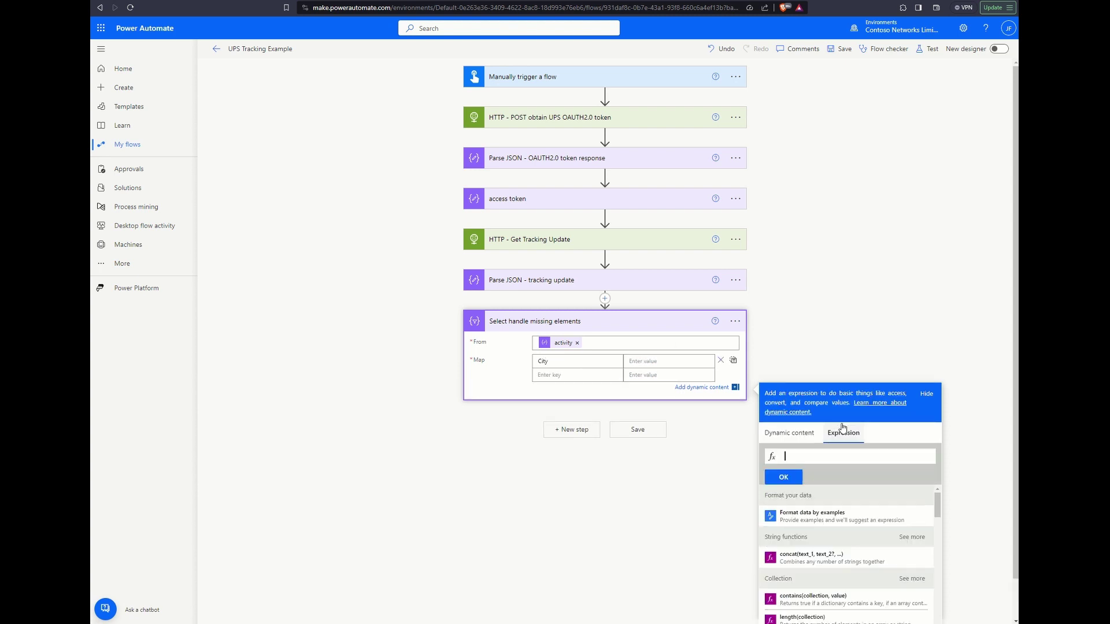
{"action": "type", "text": "'location']['address']['city'], 'N/A')"}
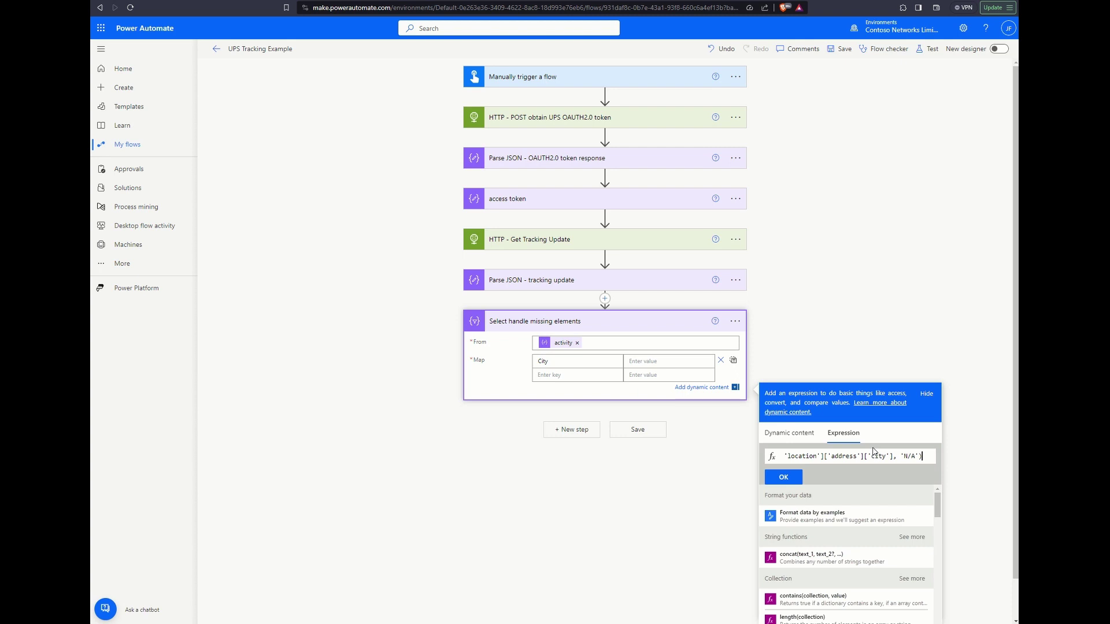
- Review the City expression, commit it, and return to the Notepad expression notes
{"action": "key", "text": "Home"}
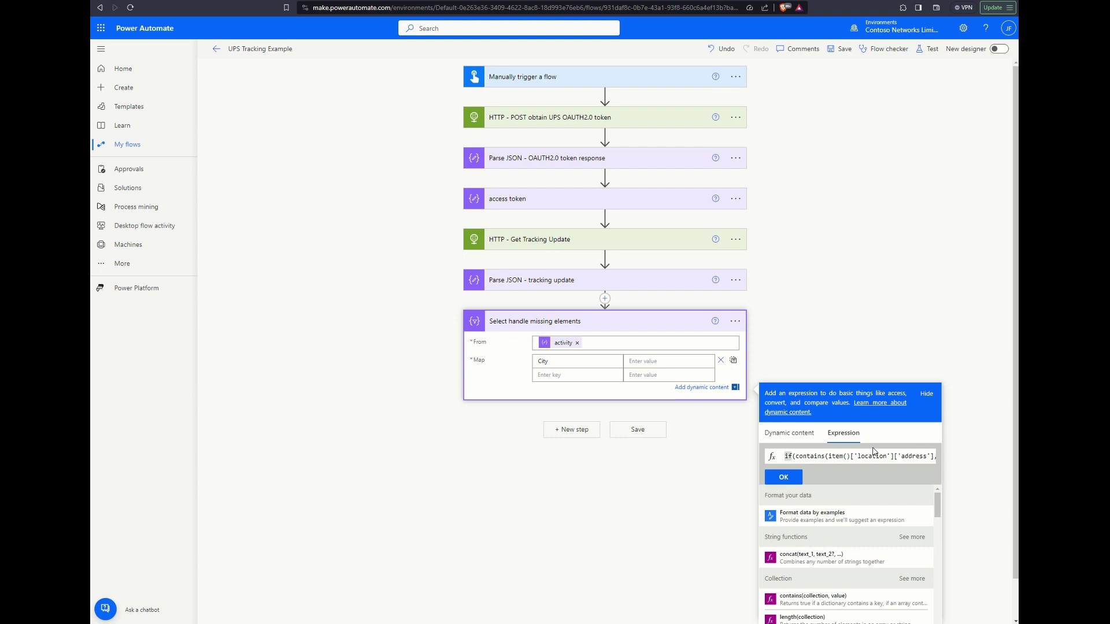
{"action": "key", "text": "Right"}
{"action": "key", "text": "Right"}
{"action": "key", "text": "Right"}
{"action": "key", "text": "Right"}
{"action": "key", "text": "Right"}
{"action": "key", "text": "Right"}
{"action": "key", "text": "Right"}
{"action": "key", "text": "Right"}
{"action": "key", "text": "Right"}
{"action": "key", "text": "Right"}
{"action": "key", "text": "Right"}
{"action": "key", "text": "Right"}
{"action": "key", "text": "Right"}
{"action": "key", "text": "Right"}
{"action": "key", "text": "Right"}
{"action": "key", "text": "Right"}
{"action": "key", "text": "Right"}
{"action": "key", "text": "Right"}
{"action": "key", "text": "Right"}
{"action": "key", "text": "Right"}
{"action": "key", "text": "Right"}
{"action": "key", "text": "Right"}
{"action": "key", "text": "Right"}
{"action": "key", "text": "Right"}
{"action": "key", "text": "Right"}
{"action": "key", "text": "Right"}
{"action": "key", "text": "Right"}
{"action": "key", "text": "Right"}
{"action": "key", "text": "Right"}
{"action": "key", "text": "Right"}
{"action": "key", "text": "Right"}
{"action": "key", "text": "Right"}
{"action": "key", "text": "Right"}
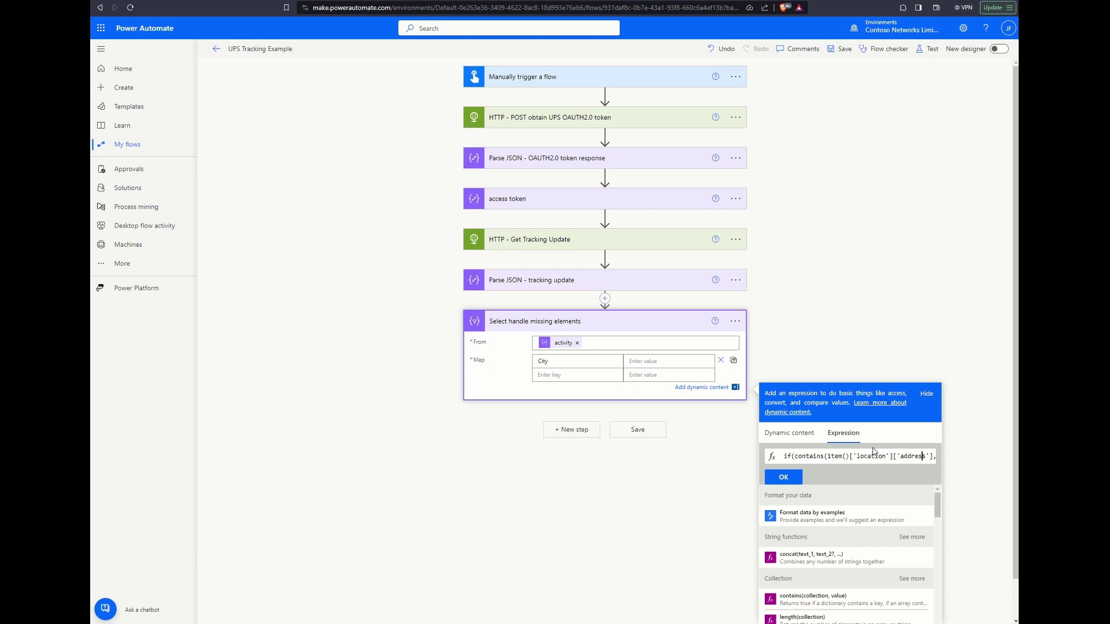
{"action": "key", "text": "Right"}
{"action": "key", "text": "Right"}
{"action": "key", "text": "Right"}
{"action": "key", "text": "Right"}
{"action": "key", "text": "Right"}
{"action": "key", "text": "Right"}
{"action": "key", "text": "Right"}
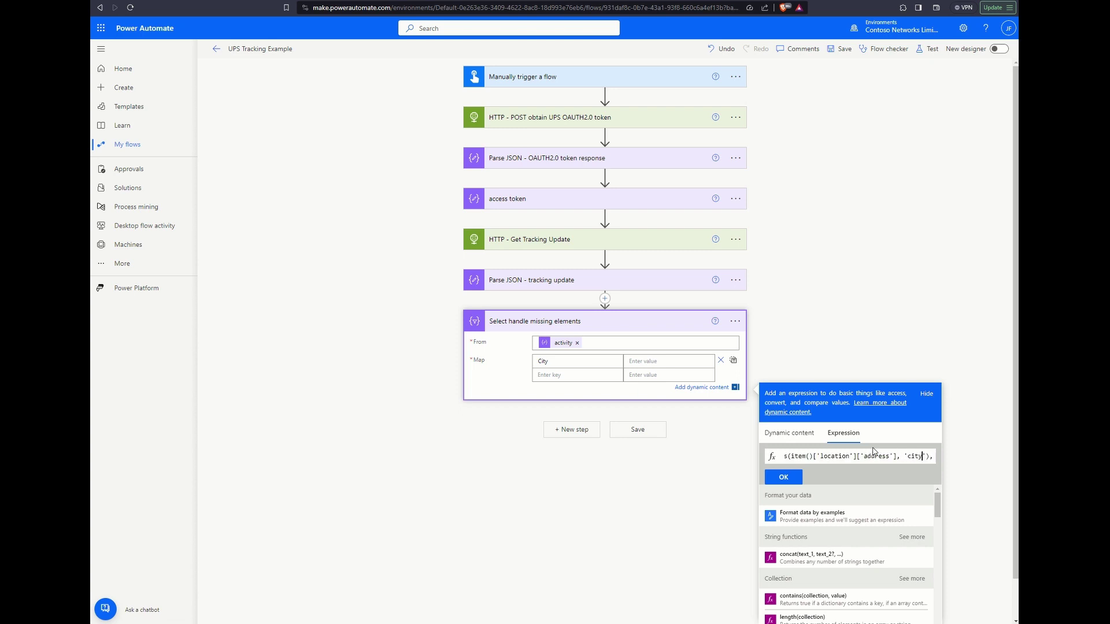
{"action": "key", "text": "Right"}
{"action": "key", "text": "Right"}
{"action": "key", "text": "Right"}
{"action": "key", "text": "Right"}
{"action": "key", "text": "Right"}
{"action": "key", "text": "Right"}
{"action": "key", "text": "Right"}
{"action": "key", "text": "Right"}
{"action": "key", "text": "Right"}
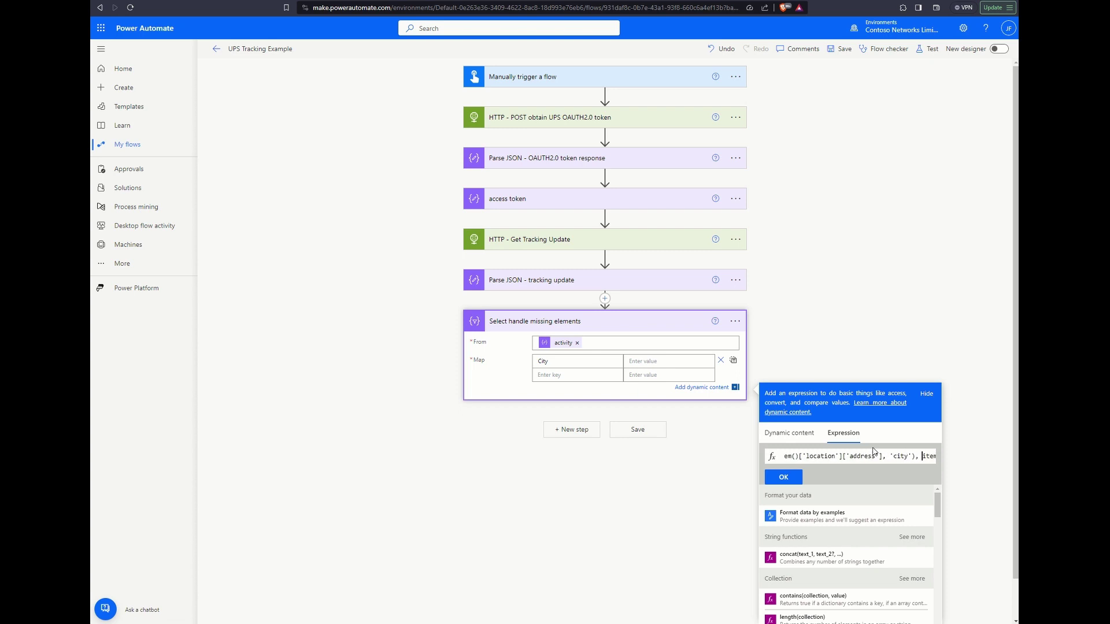
{"action": "key", "text": "Right"}
{"action": "key", "text": "Right"}
{"action": "key", "text": "Right"}
{"action": "key", "text": "Right"}
{"action": "key", "text": "Right"}
{"action": "key", "text": "Right"}
{"action": "key", "text": "Right"}
{"action": "key", "text": "Right"}
{"action": "key", "text": "Right"}
{"action": "key", "text": "Right"}
{"action": "key", "text": "Right"}
{"action": "key", "text": "Right"}
{"action": "key", "text": "Right"}
{"action": "key", "text": "Right"}
{"action": "key", "text": "Right"}
{"action": "key", "text": "Right"}
{"action": "key", "text": "Right"}
{"action": "key", "text": "Right"}
{"action": "key", "text": "Right"}
{"action": "key", "text": "Right"}
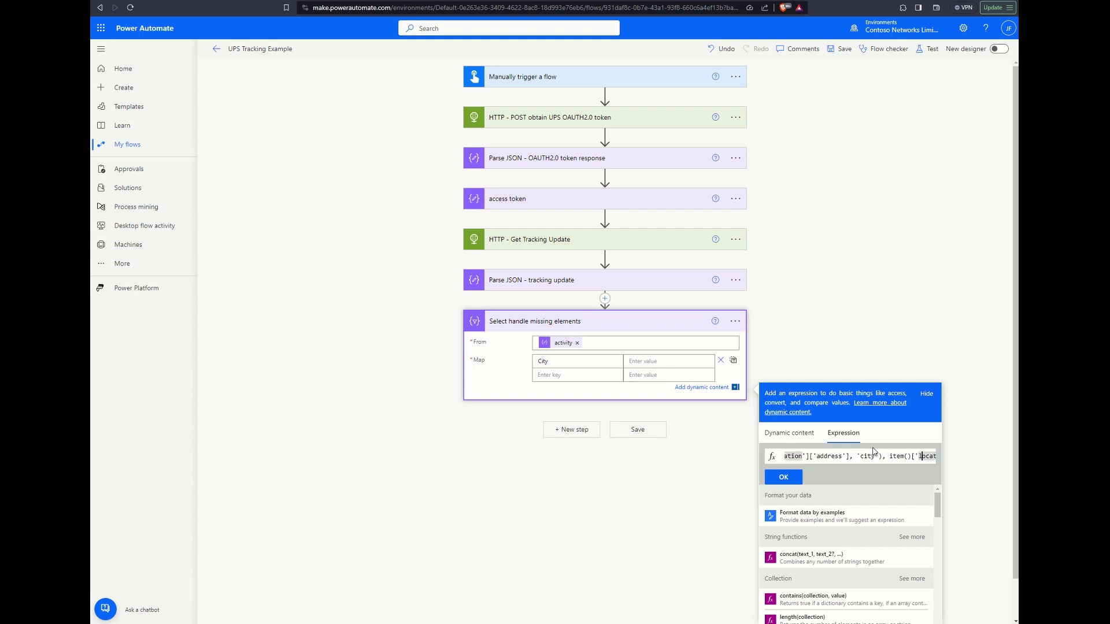
{"action": "key", "text": "Right"}
{"action": "key", "text": "Right"}
{"action": "key", "text": "Right"}
{"action": "key", "text": "Right"}
{"action": "key", "text": "Right"}
{"action": "key", "text": "Right"}
{"action": "key", "text": "Right"}
{"action": "key", "text": "Right"}
{"action": "key", "text": "Right"}
{"action": "key", "text": "Right"}
{"action": "key", "text": "Right"}
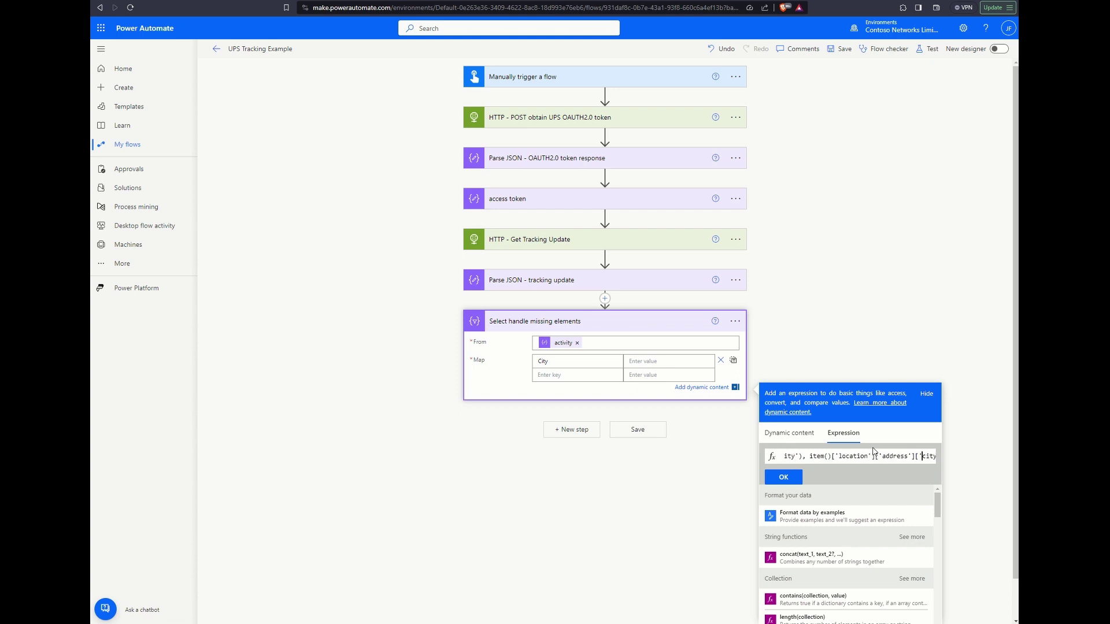
{"action": "key", "text": "Right"}
{"action": "key", "text": "Right"}
{"action": "key", "text": "Right"}
{"action": "key", "text": "Right"}
{"action": "key", "text": "Right"}
{"action": "key", "text": "Right"}
{"action": "key", "text": "Right"}
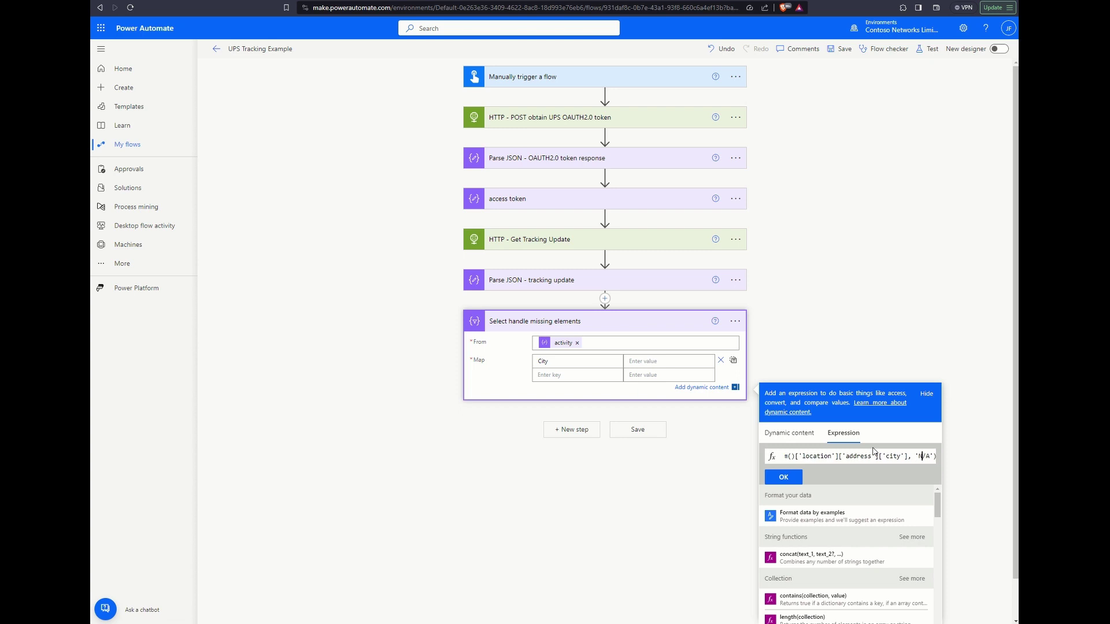
{"action": "key", "text": "Right"}
{"action": "key", "text": "Right"}
{"action": "key", "text": "Right"}
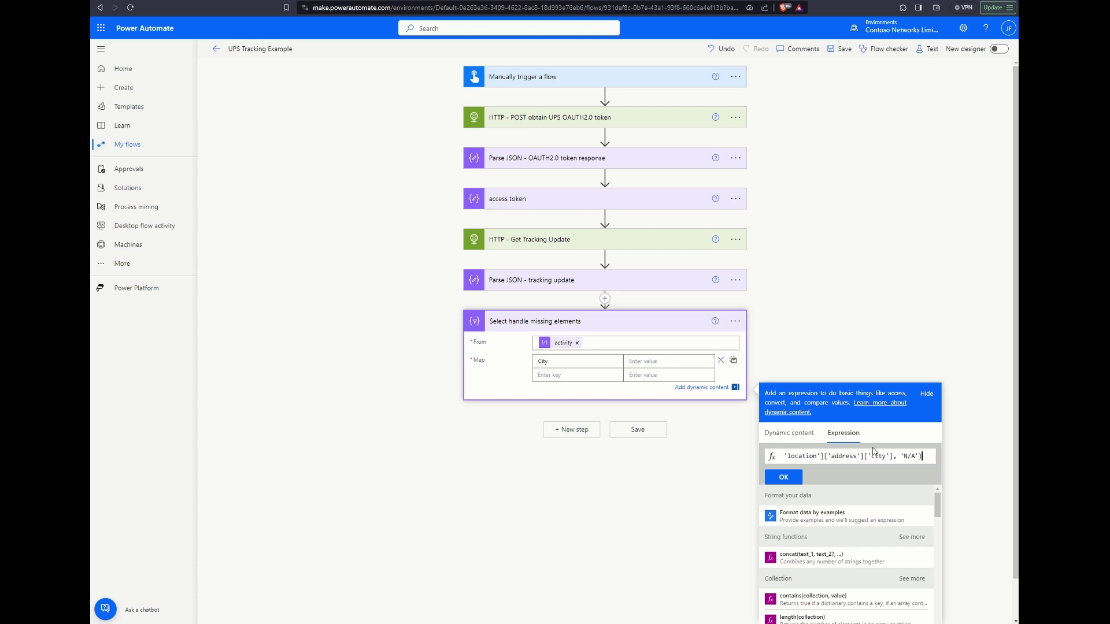
{"action": "key", "text": "Return"}
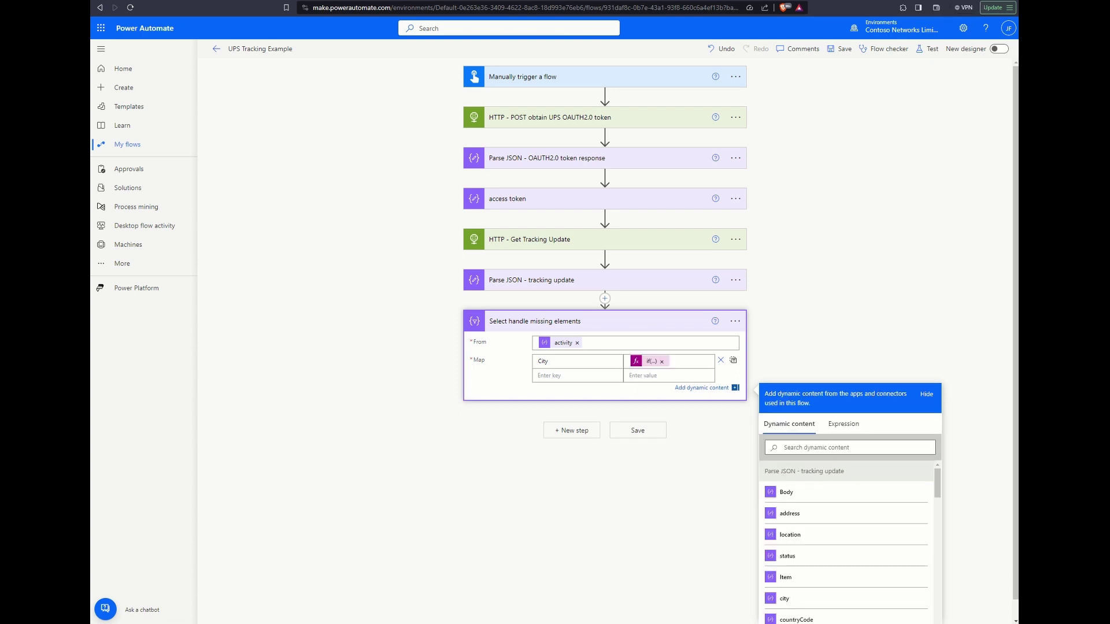
{"action": "key", "text": "alt+Tab"}
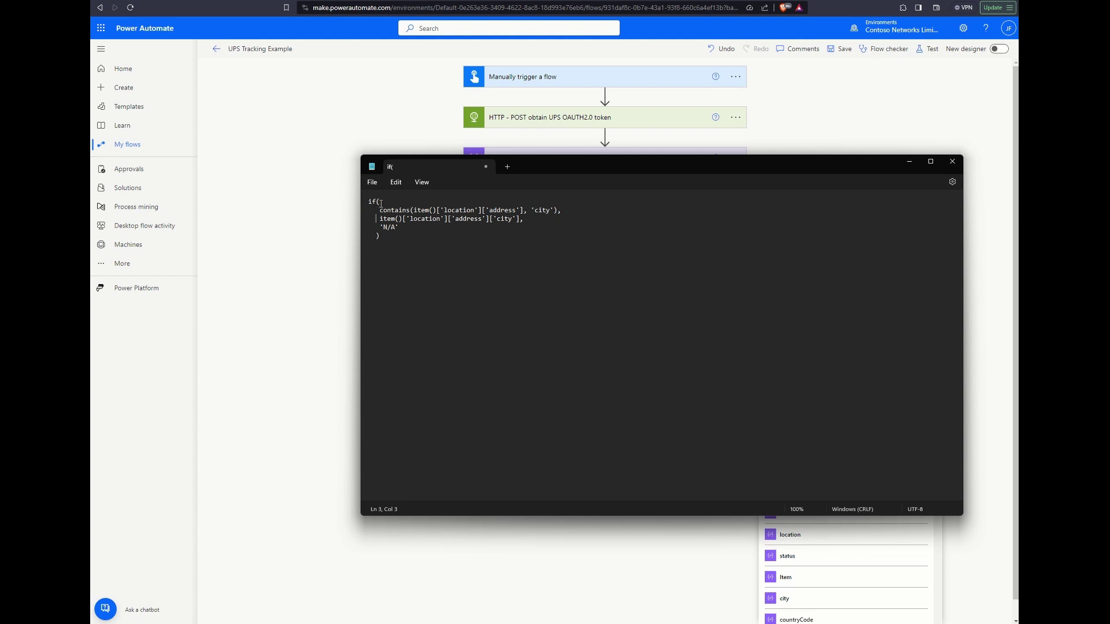
{"action": "left_click_drag", "start_coordinate": [380, 210], "coordinate": [560, 210]}
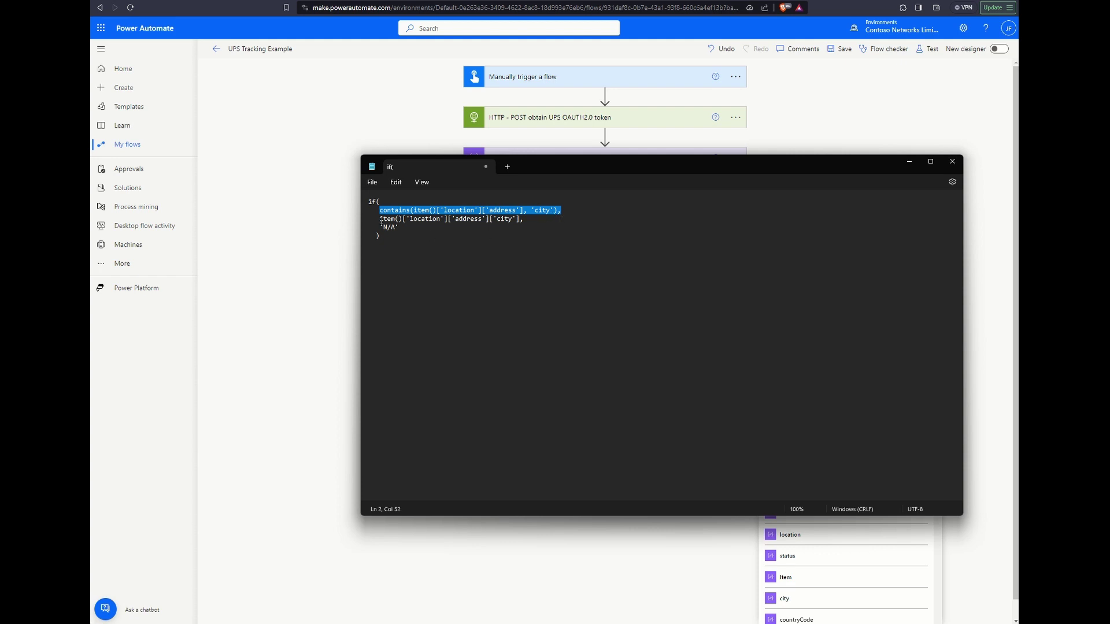
{"action": "left_click_drag", "start_coordinate": [381, 220], "coordinate": [522, 221]}
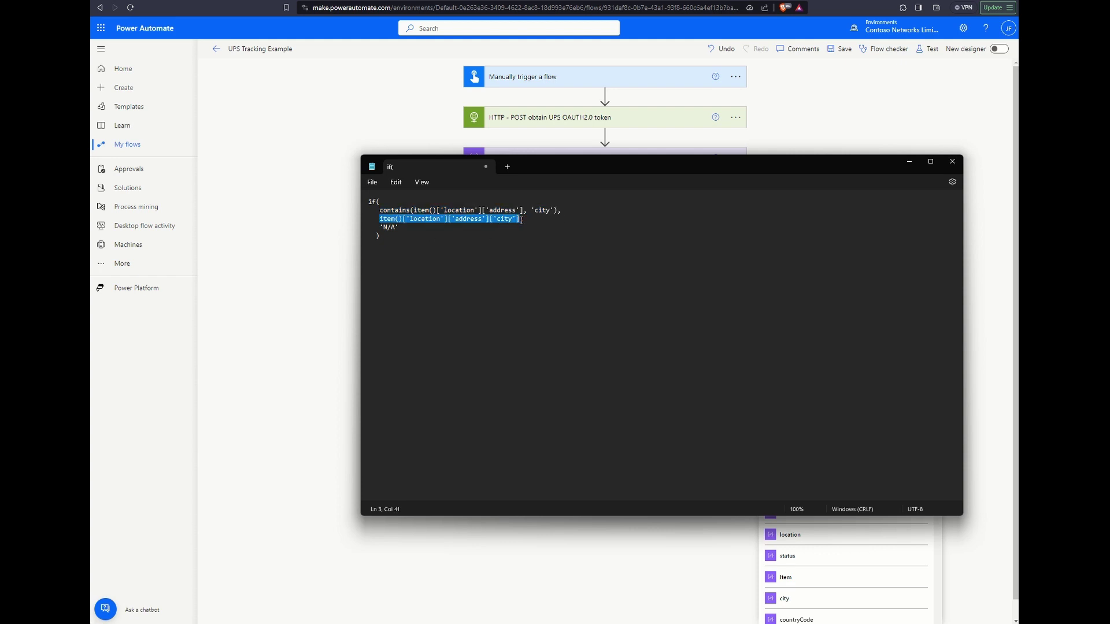
{"action": "left_click", "coordinate": [405, 228]}
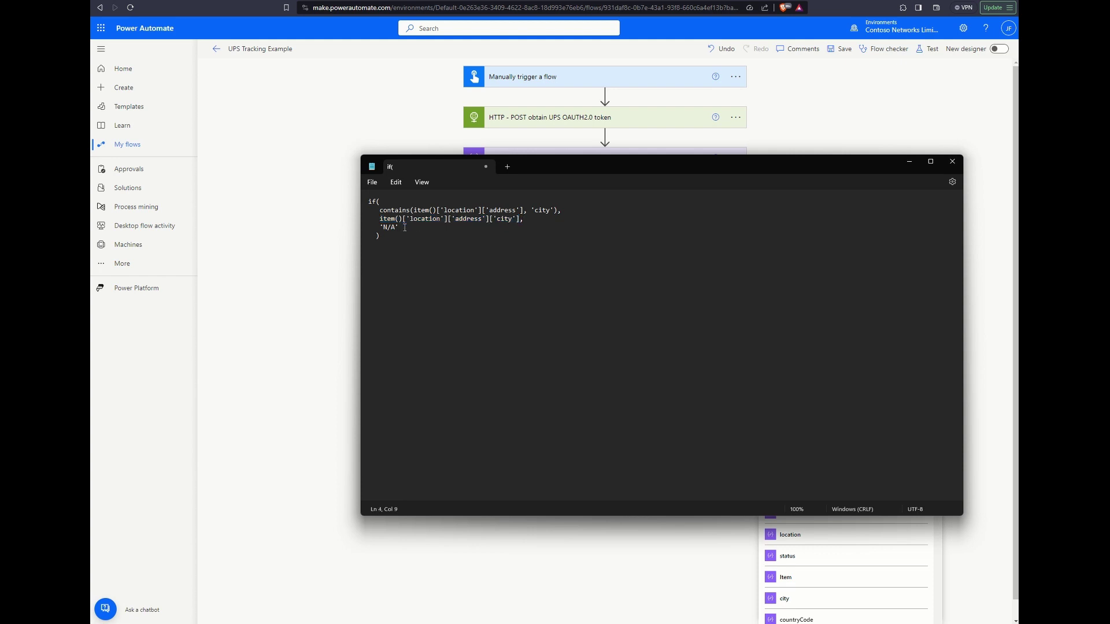
{"action": "left_click_drag", "start_coordinate": [405, 228], "coordinate": [383, 228]}
- Map a Country Code key to the countryCode tracking field
{"action": "left_click", "coordinate": [910, 162]}
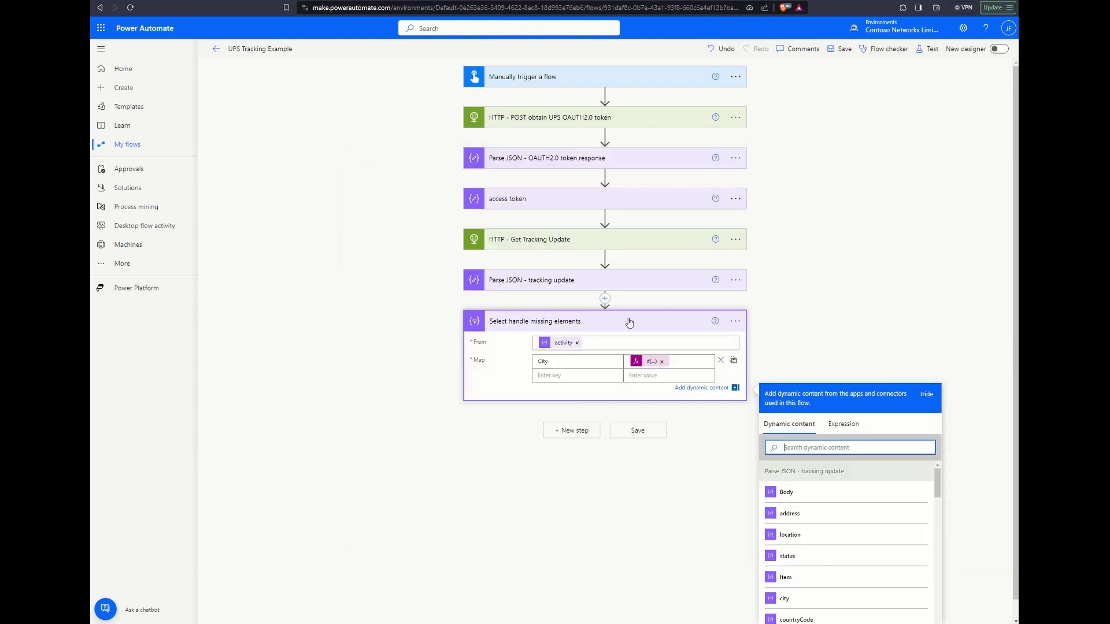
{"action": "left_click", "coordinate": [564, 375]}
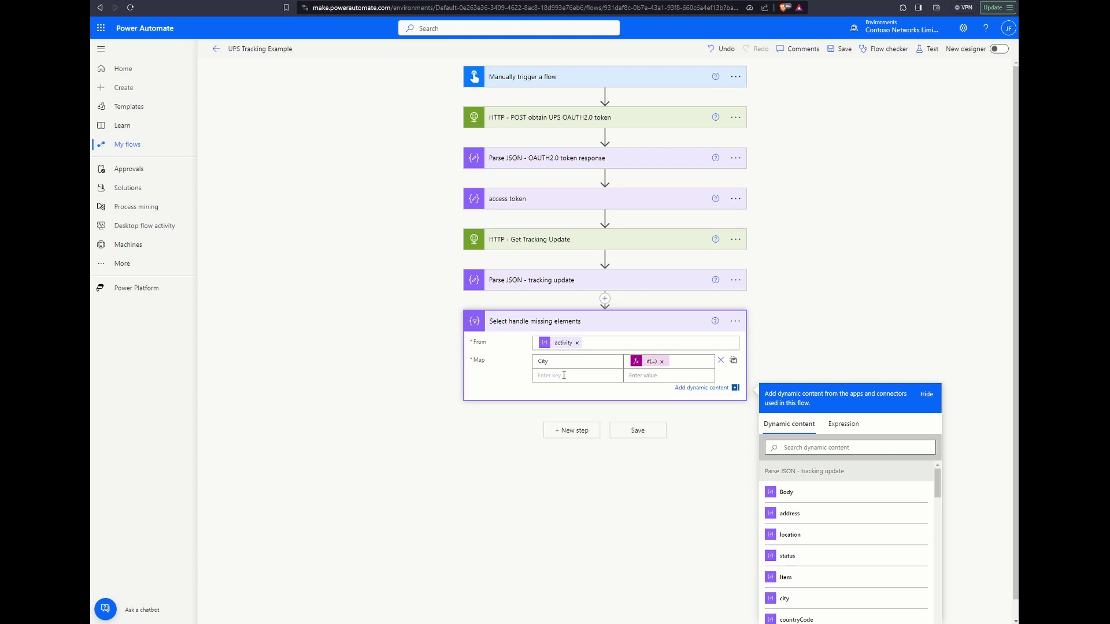
{"action": "type", "text": "Country Code"}
{"action": "left_click", "coordinate": [688, 375]}
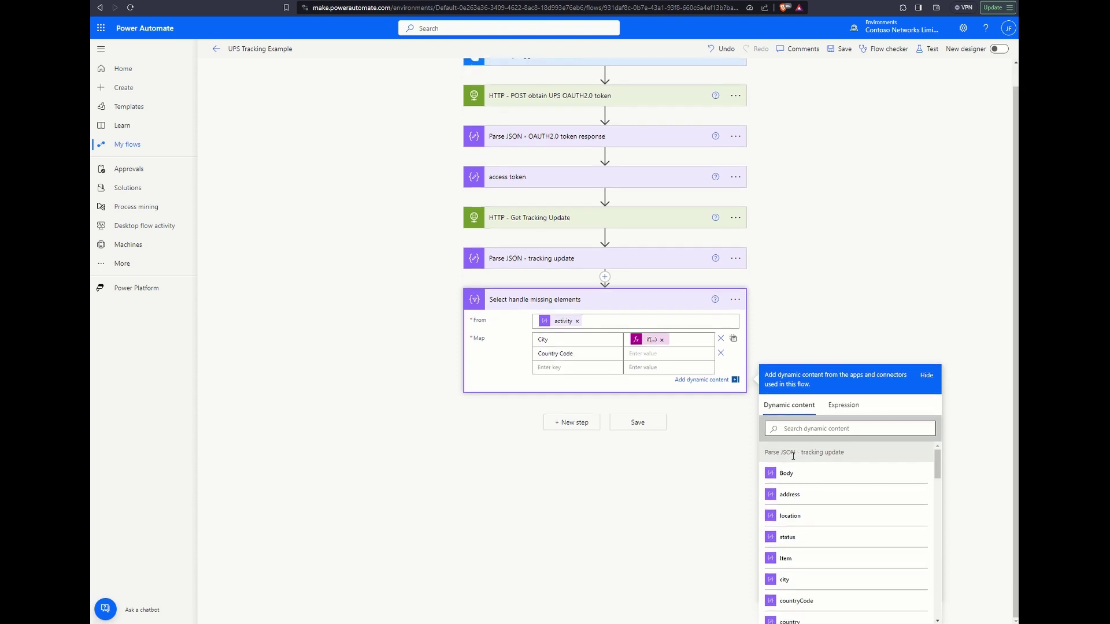
{"action": "scroll", "coordinate": [818, 477], "scroll_direction": "down", "scroll_amount": 3}
{"action": "left_click", "coordinate": [809, 507]}
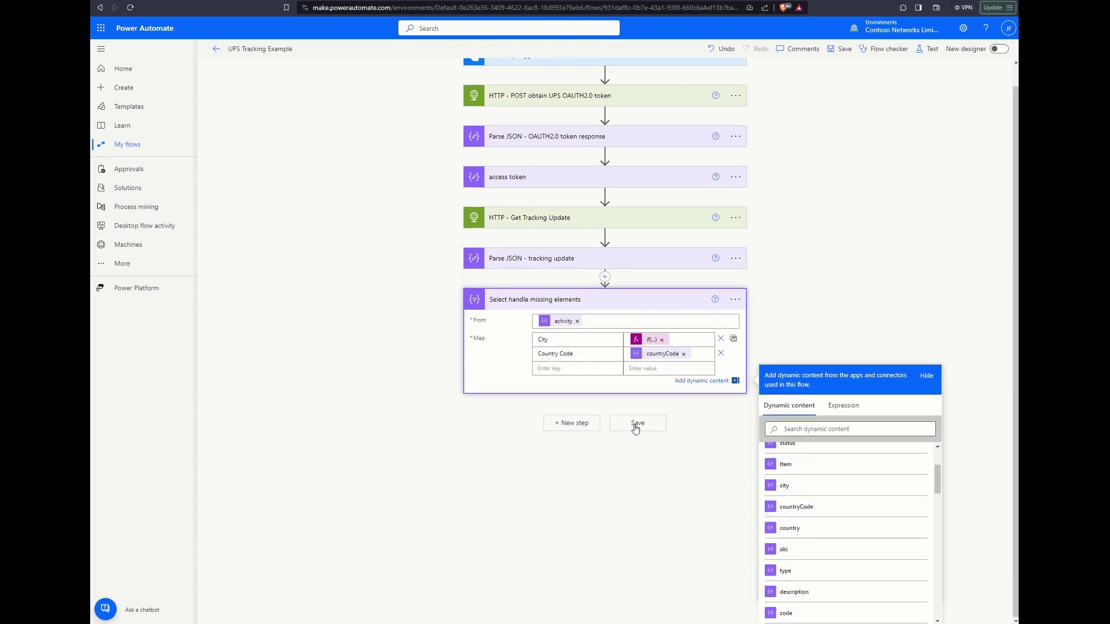
- Add a Status Type key mapped to the type field
{"action": "left_click", "coordinate": [589, 369]}
{"action": "type", "text": "S"}
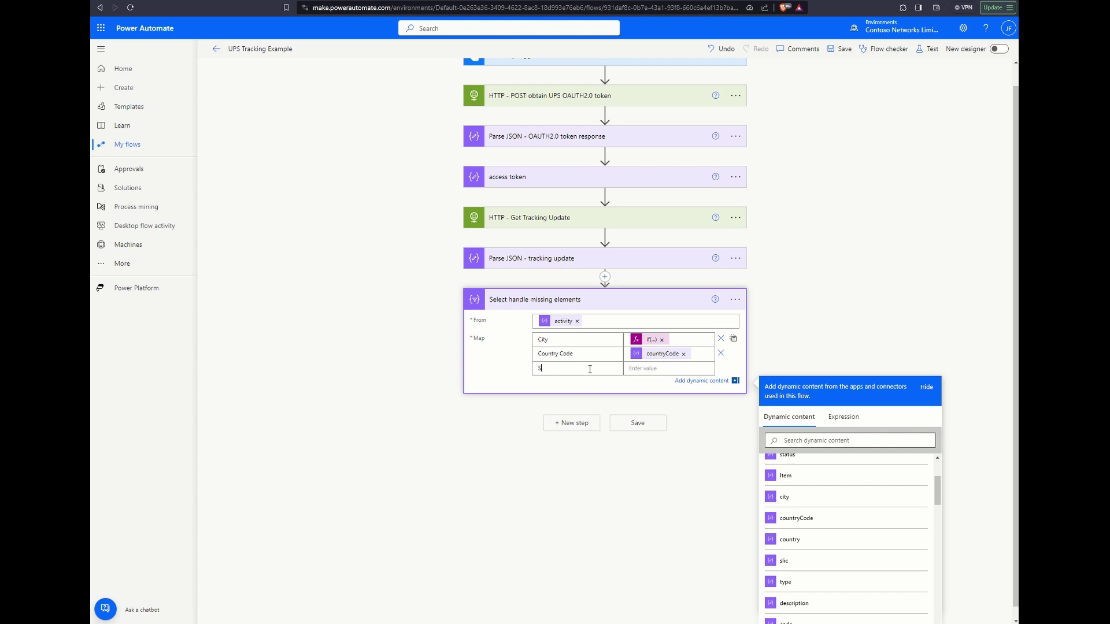
{"action": "type", "text": "tatus St"}
{"action": "key", "text": "BackSpace"}
{"action": "type", "text": "Type"}
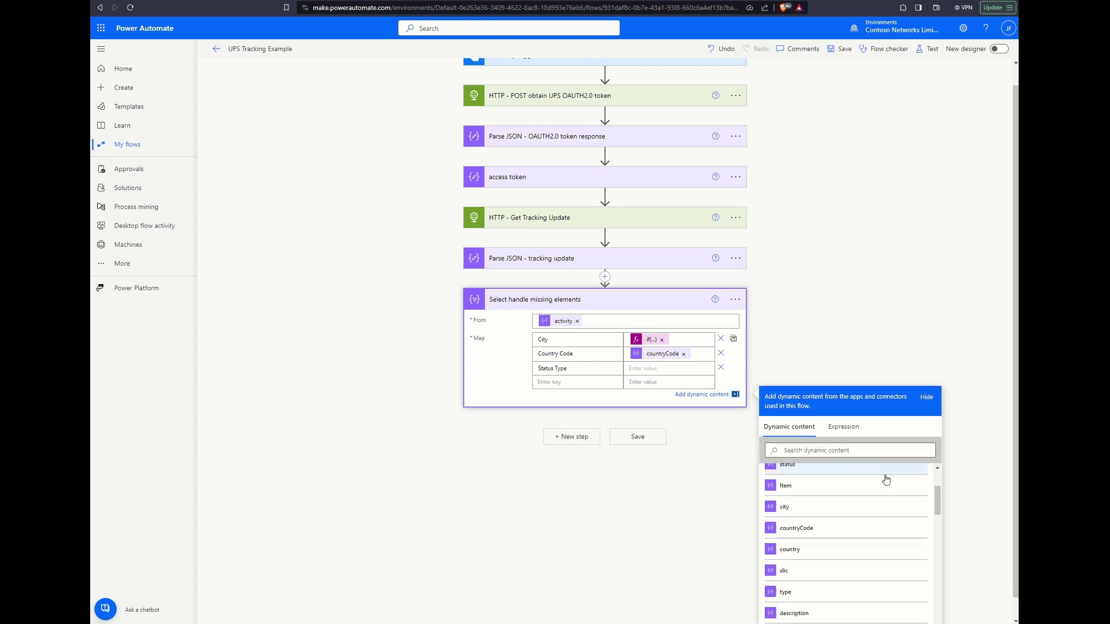
{"action": "scroll", "coordinate": [832, 535], "scroll_direction": "down", "scroll_amount": 2}
{"action": "scroll", "coordinate": [829, 531], "scroll_direction": "down", "scroll_amount": 1}
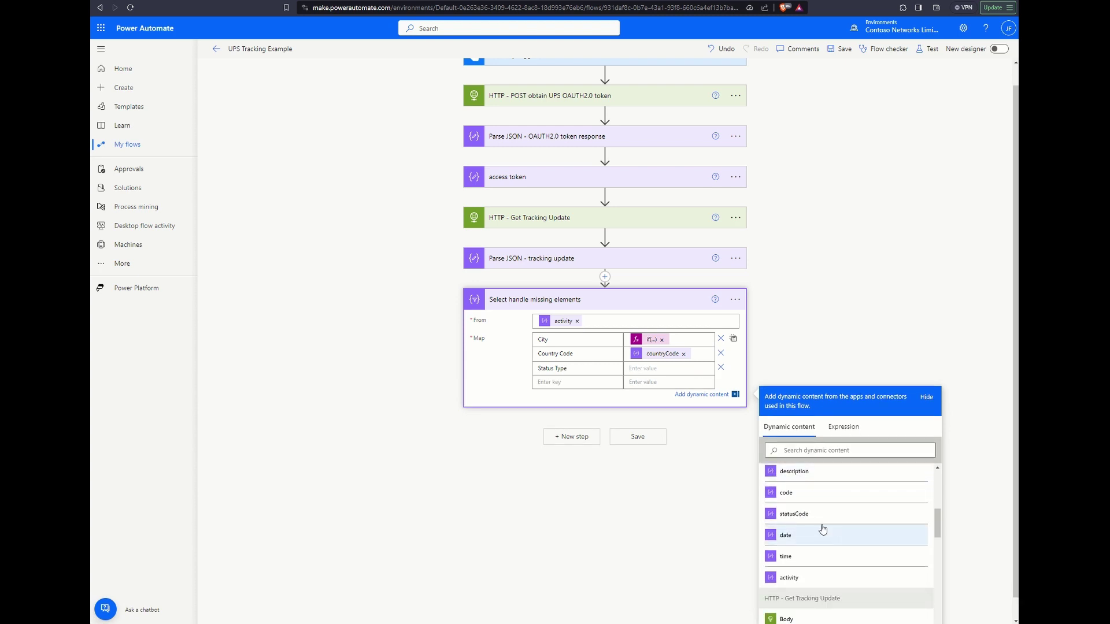
{"action": "scroll", "coordinate": [821, 529], "scroll_direction": "up", "scroll_amount": 3}
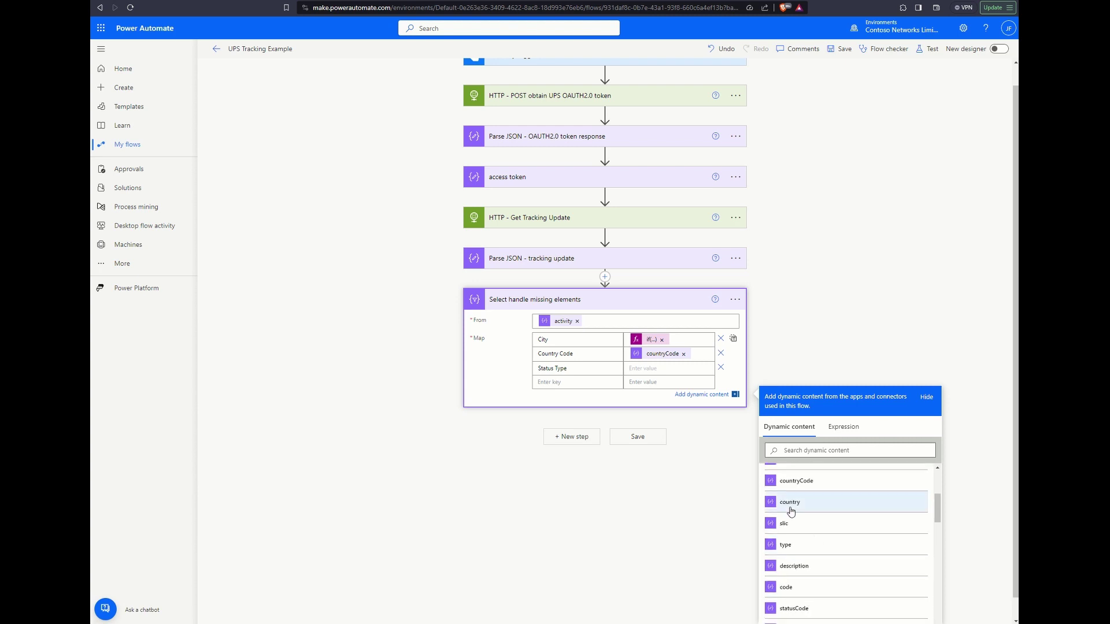
{"action": "left_click", "coordinate": [787, 544]}
- Map Status Code to the statusCode field and Date to the date field
{"action": "type", "text": "Status Code"}
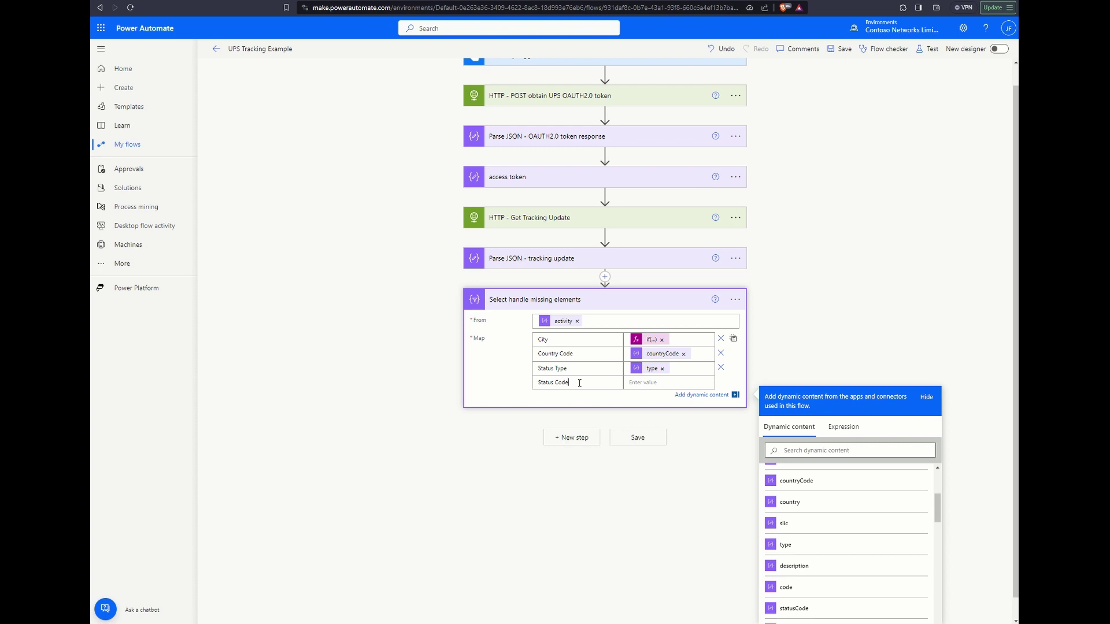
{"action": "key", "text": "Tab"}
{"action": "scroll", "coordinate": [801, 511], "scroll_direction": "down", "scroll_amount": 2}
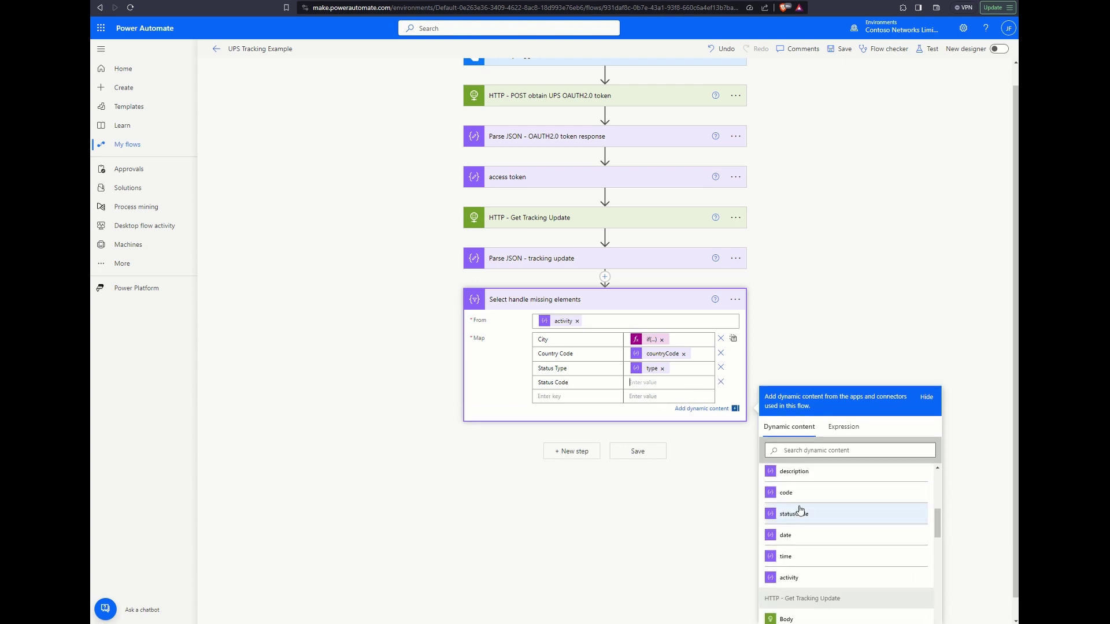
{"action": "left_click", "coordinate": [801, 512]}
{"action": "left_click", "coordinate": [595, 397]}
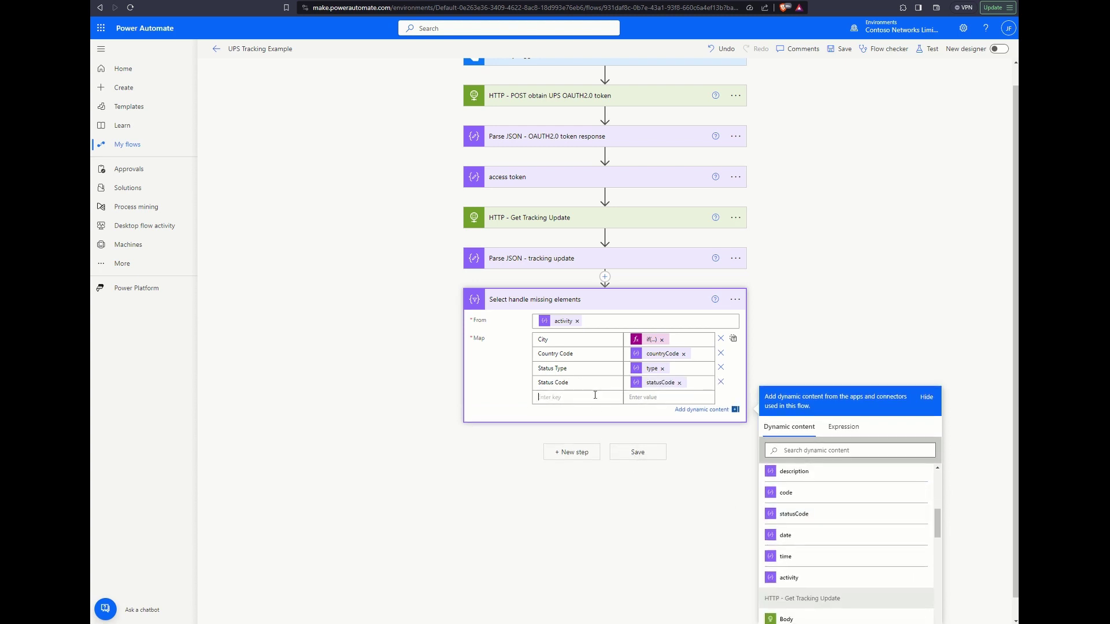
{"action": "type", "text": "Date"}
{"action": "left_click", "coordinate": [641, 400]}
{"action": "left_click", "coordinate": [798, 534]}
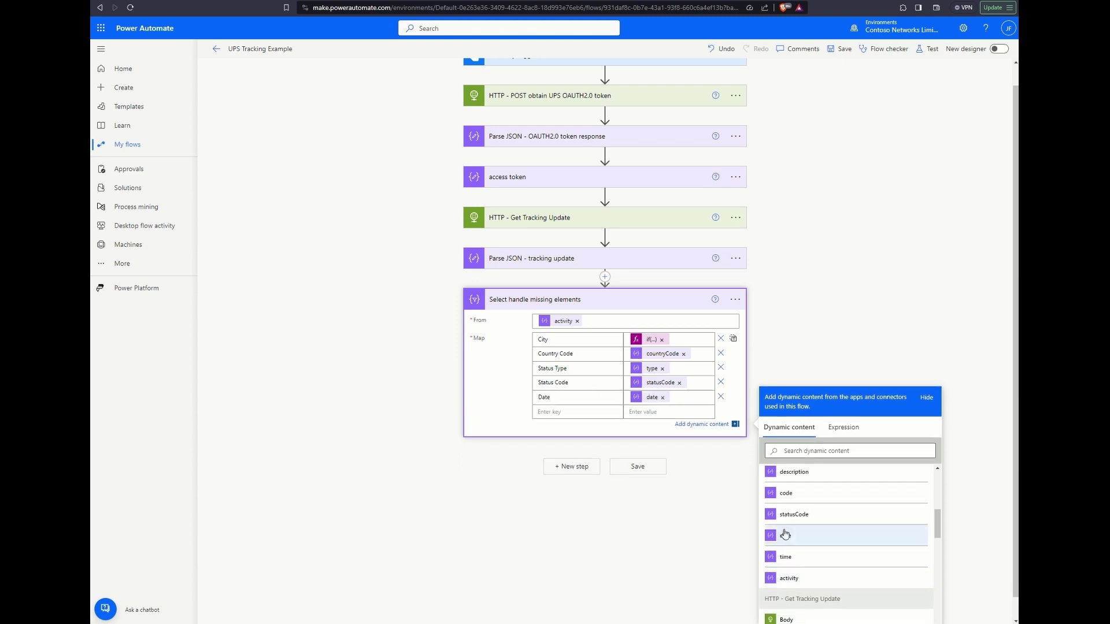
- Add a Time key, with the time expression ready in Notepad
{"action": "left_click", "coordinate": [576, 413]}
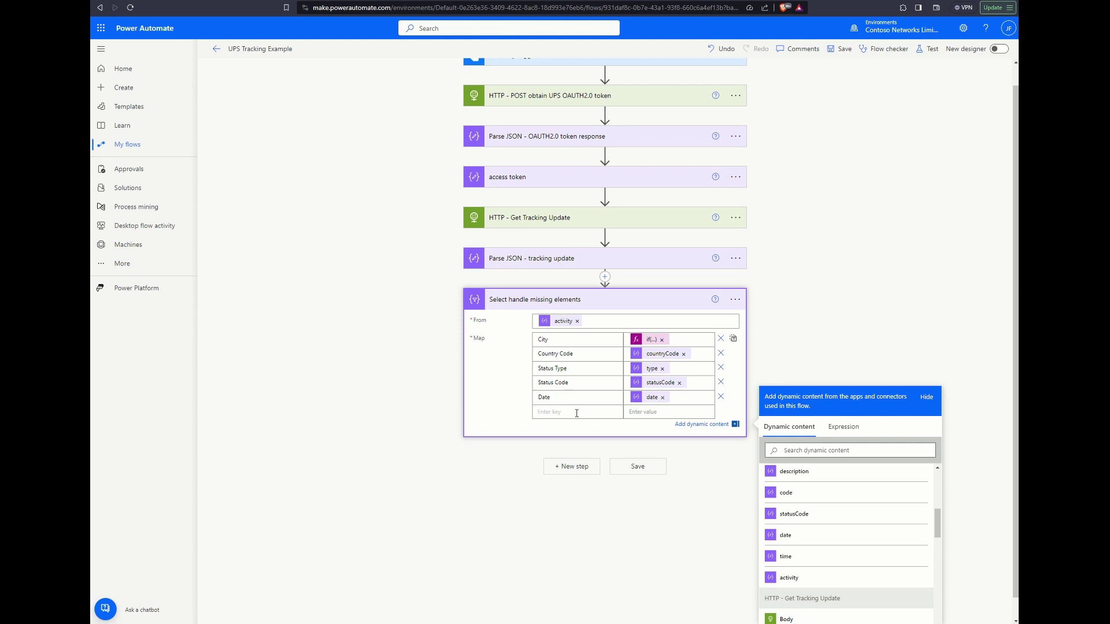
{"action": "type", "text": "Time"}
{"action": "left_click", "coordinate": [650, 411]}
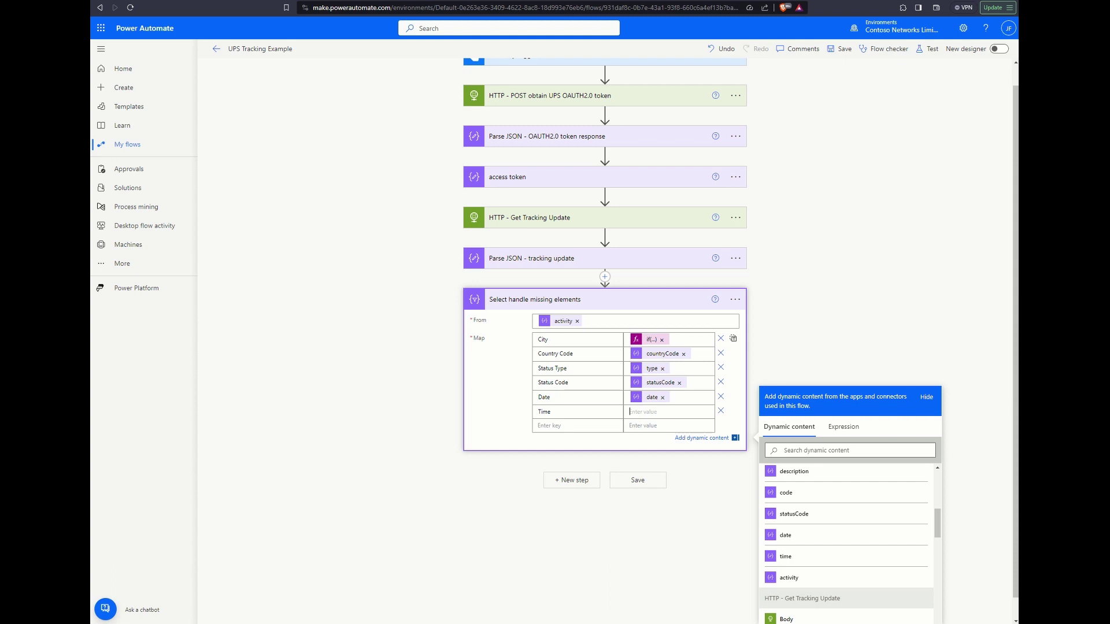
{"action": "key", "text": "alt+Tab"}
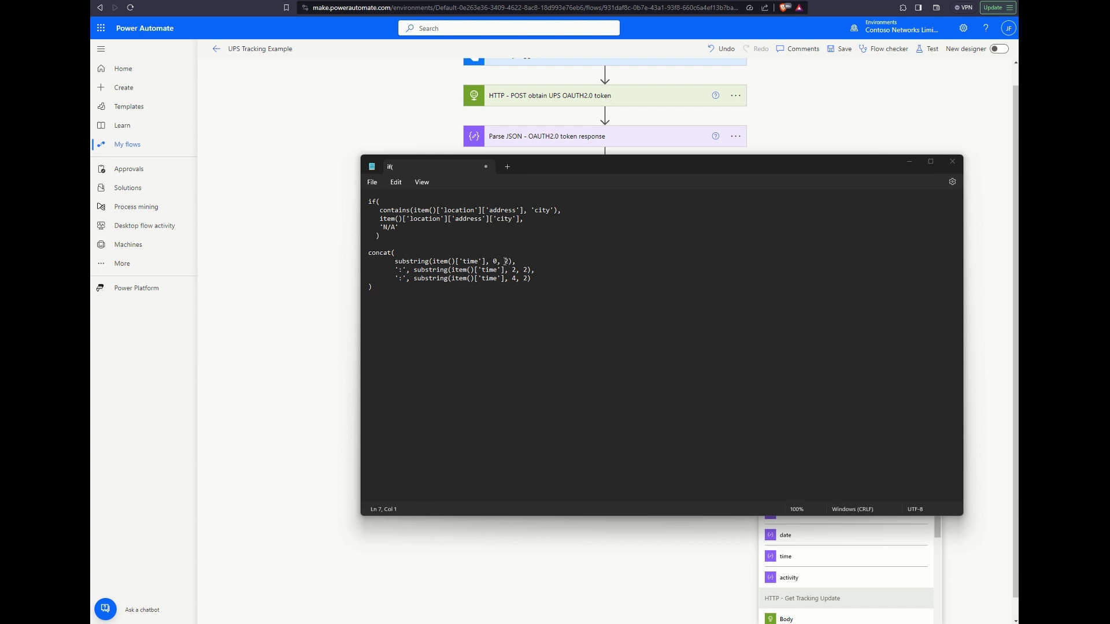
- Select the concat hh:mm:ss time expression in Notepad, minimize Notepad, and collapse the Select step
{"action": "left_click", "coordinate": [412, 270]}
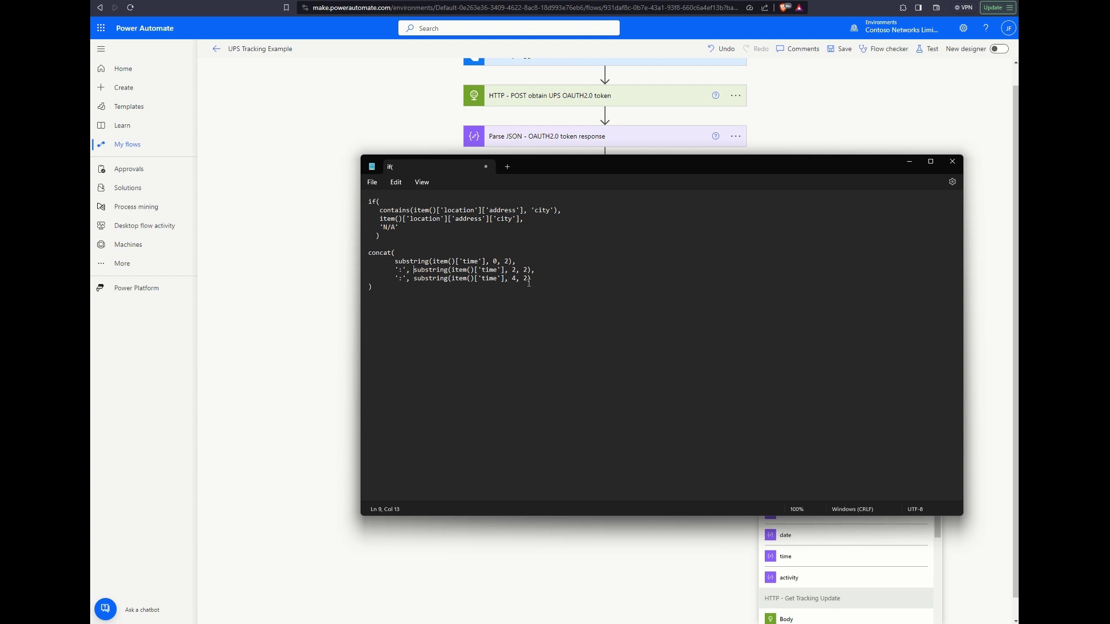
{"action": "left_click_drag", "start_coordinate": [404, 329], "coordinate": [361, 255]}
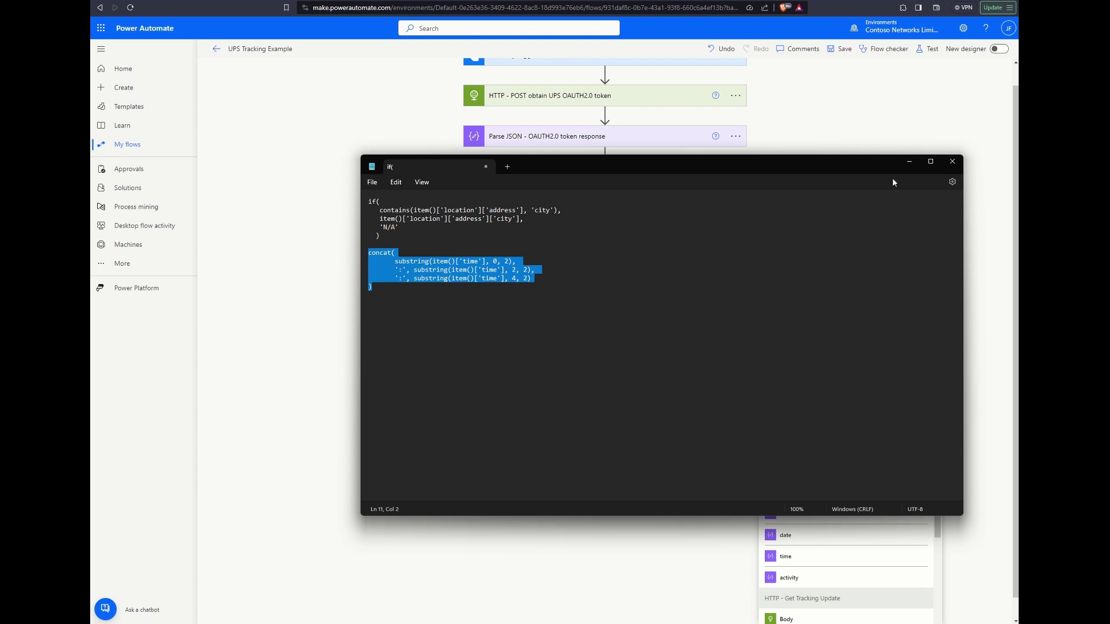
{"action": "left_click", "coordinate": [908, 163]}
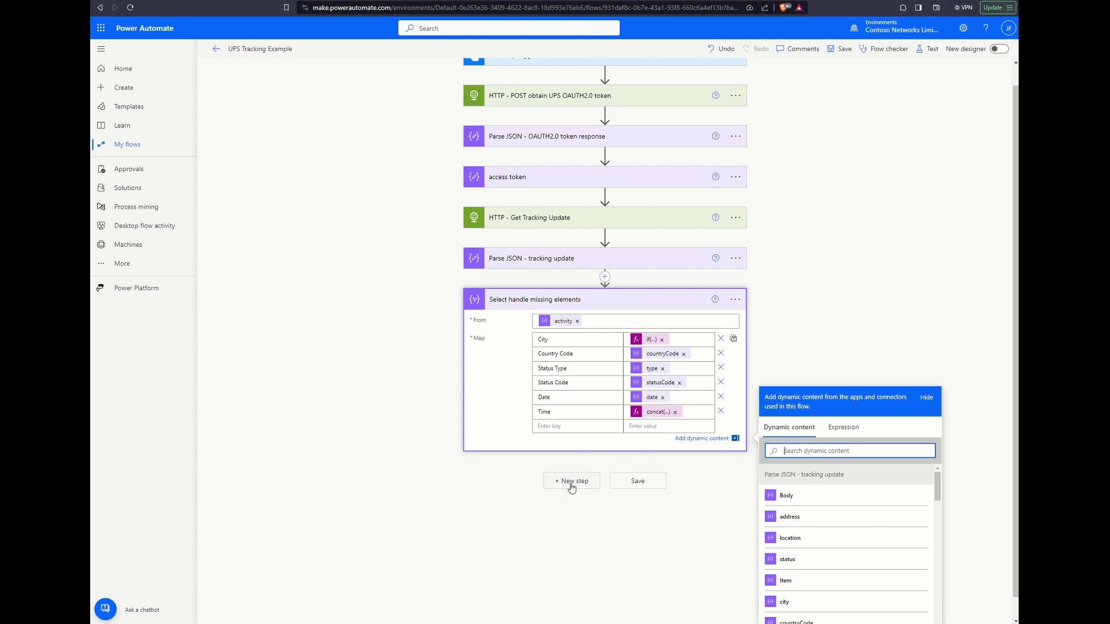
{"action": "left_click", "coordinate": [695, 488]}
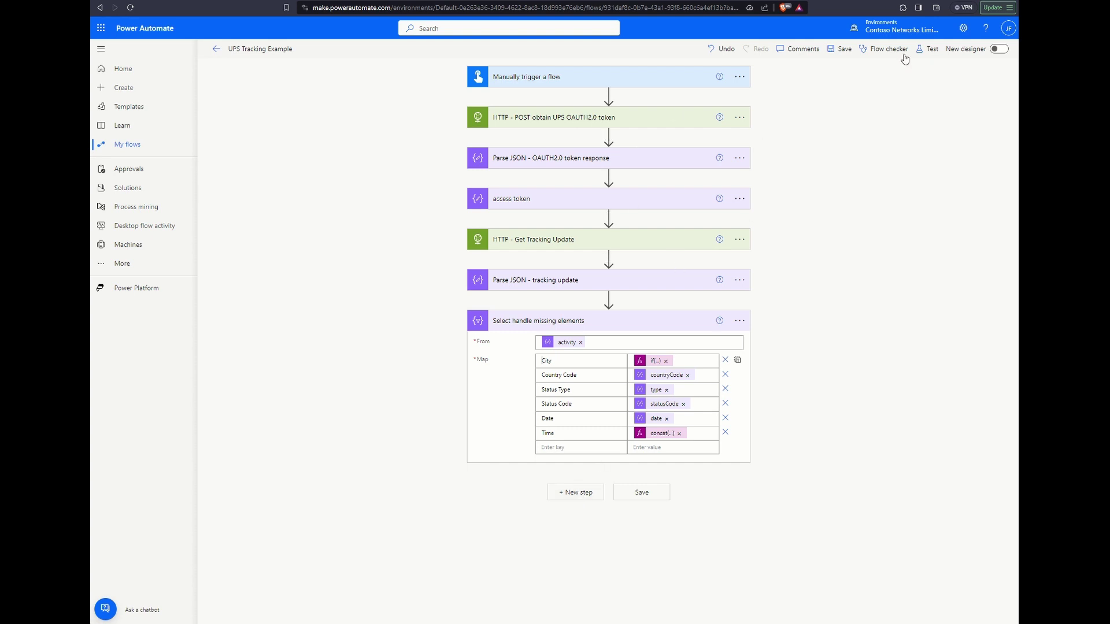
- Add a Create HTML table step 'error correctoin' built from the Select Output, followed by a Compose step
{"action": "left_click", "coordinate": [581, 496]}
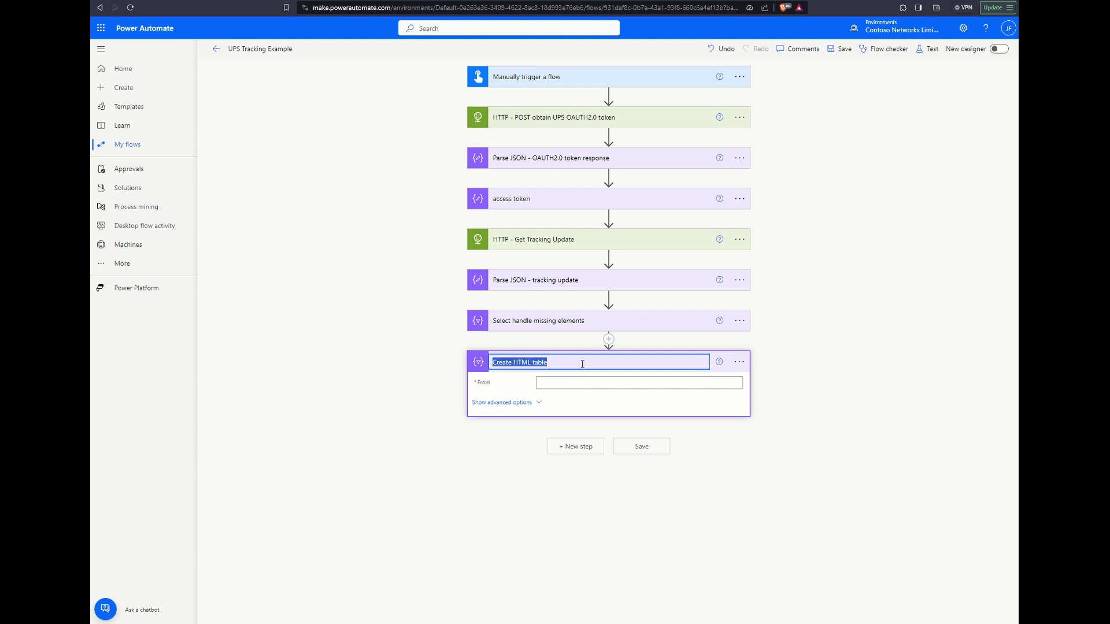
{"action": "left_click", "coordinate": [582, 364]}
{"action": "type", "text": "error correctoin"}
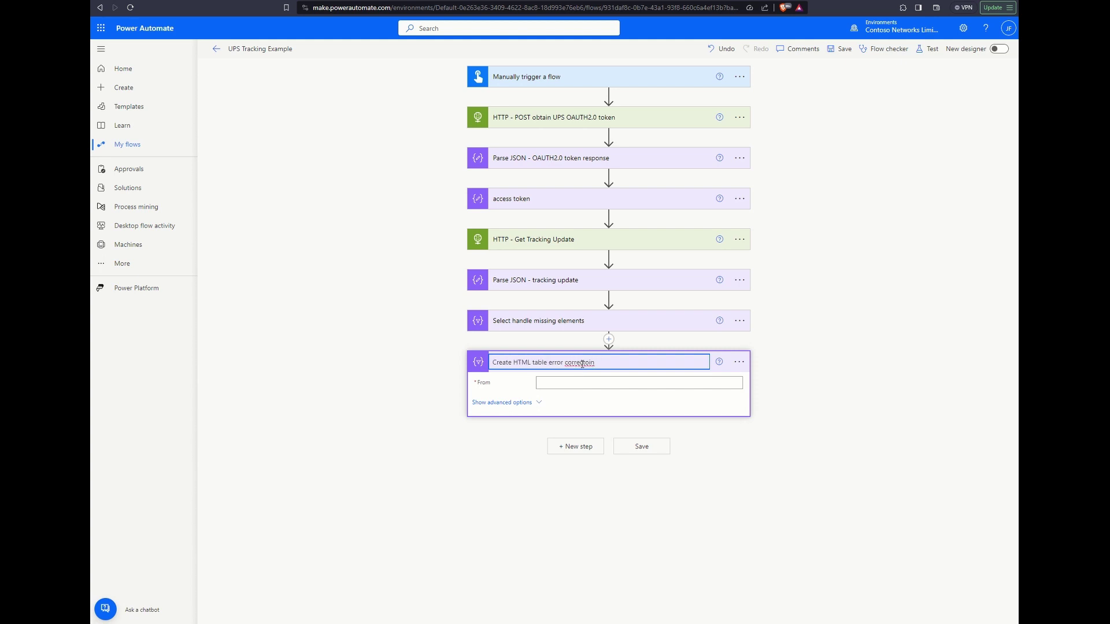
{"action": "left_click", "coordinate": [580, 380]}
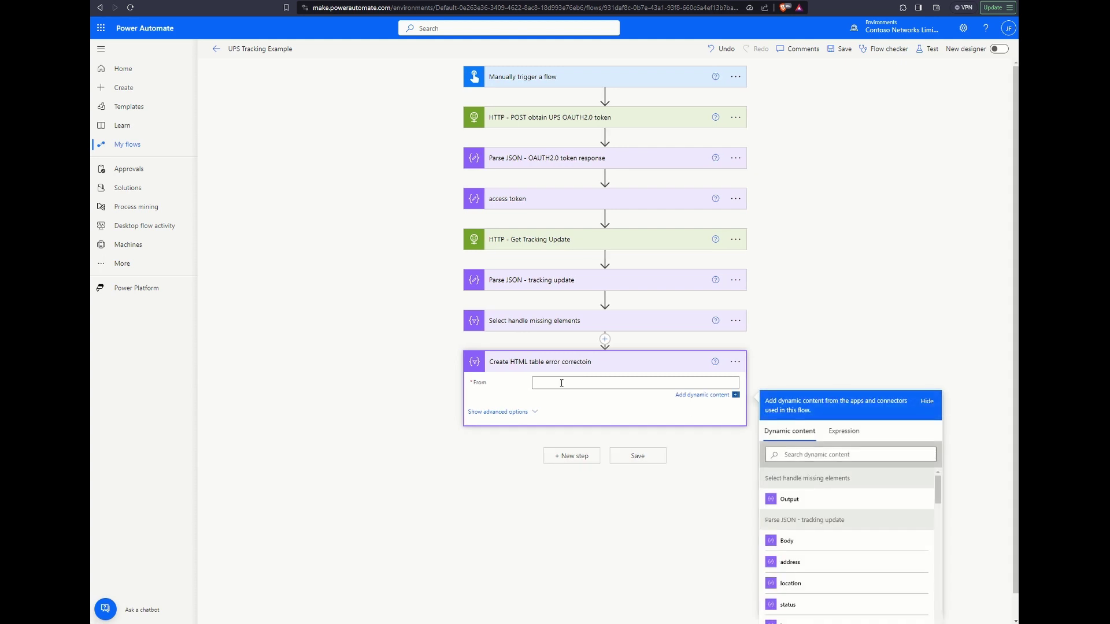
{"action": "left_click", "coordinate": [788, 499]}
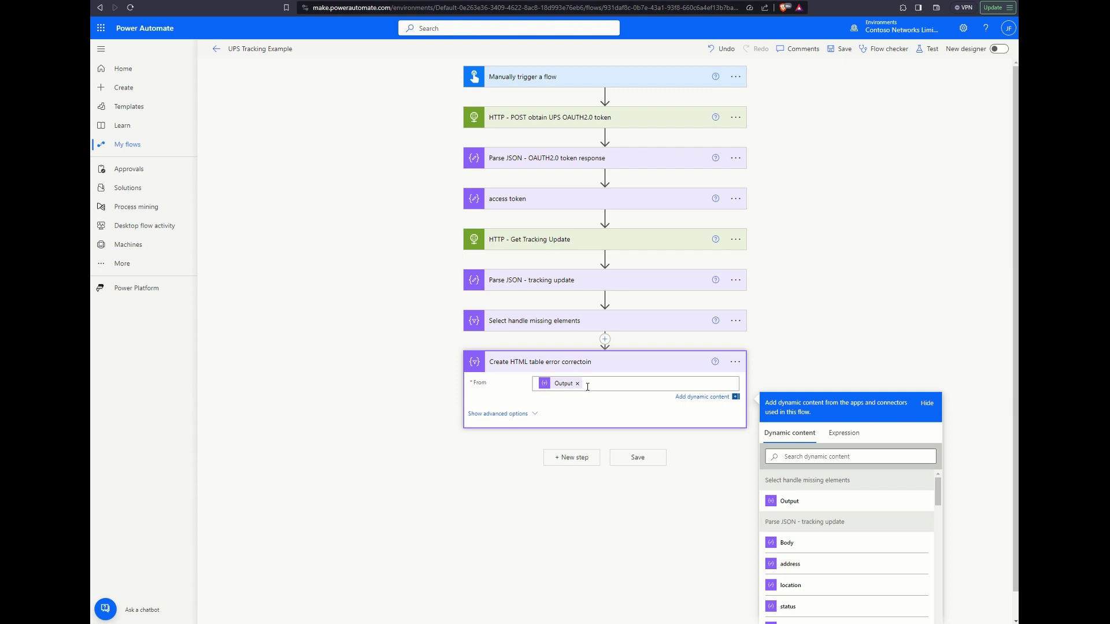
{"action": "left_click", "coordinate": [582, 459]}
{"action": "left_click", "coordinate": [533, 565]}
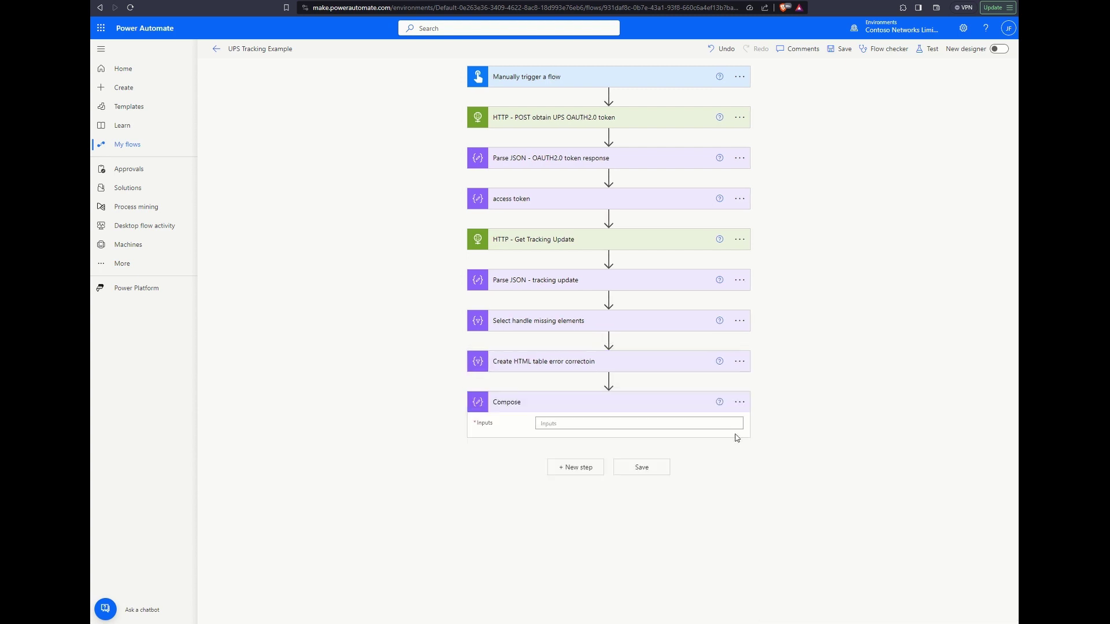
- Rename the Compose step 'CSS Table Style' and paste the <style> table CSS into its Inputs
{"action": "left_click", "coordinate": [739, 402]}
{"action": "left_click", "coordinate": [766, 435]}
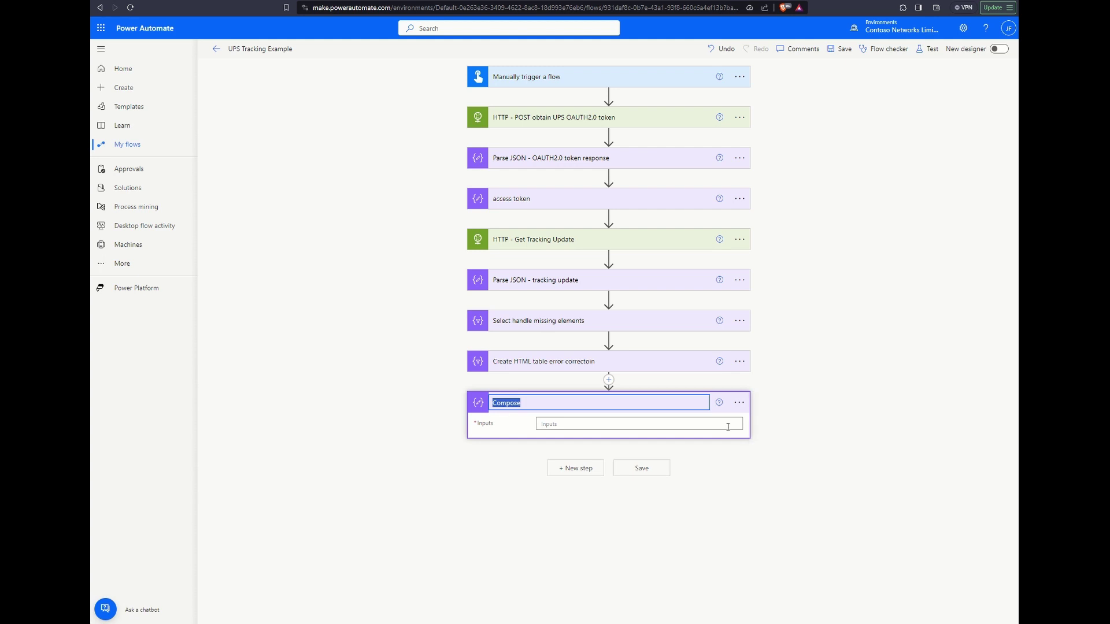
{"action": "type", "text": "CSS Table Style"}
{"action": "left_click", "coordinate": [567, 424]}
{"action": "key", "text": "ctrl+v"}
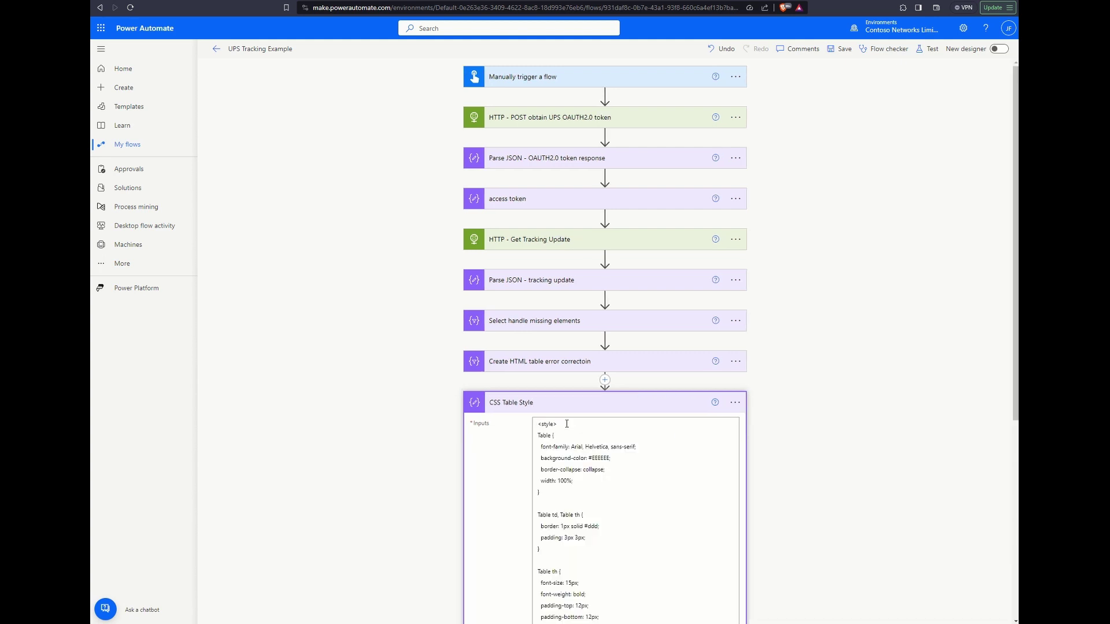
{"action": "scroll", "coordinate": [631, 432], "scroll_direction": "down", "scroll_amount": 3}
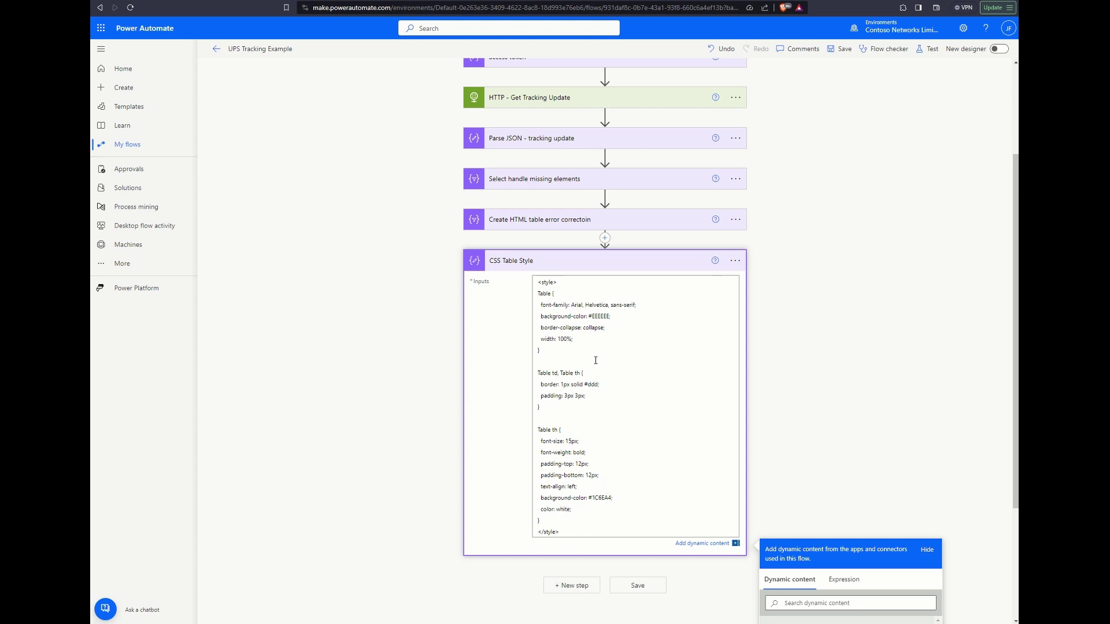
{"action": "left_click", "coordinate": [582, 442]}
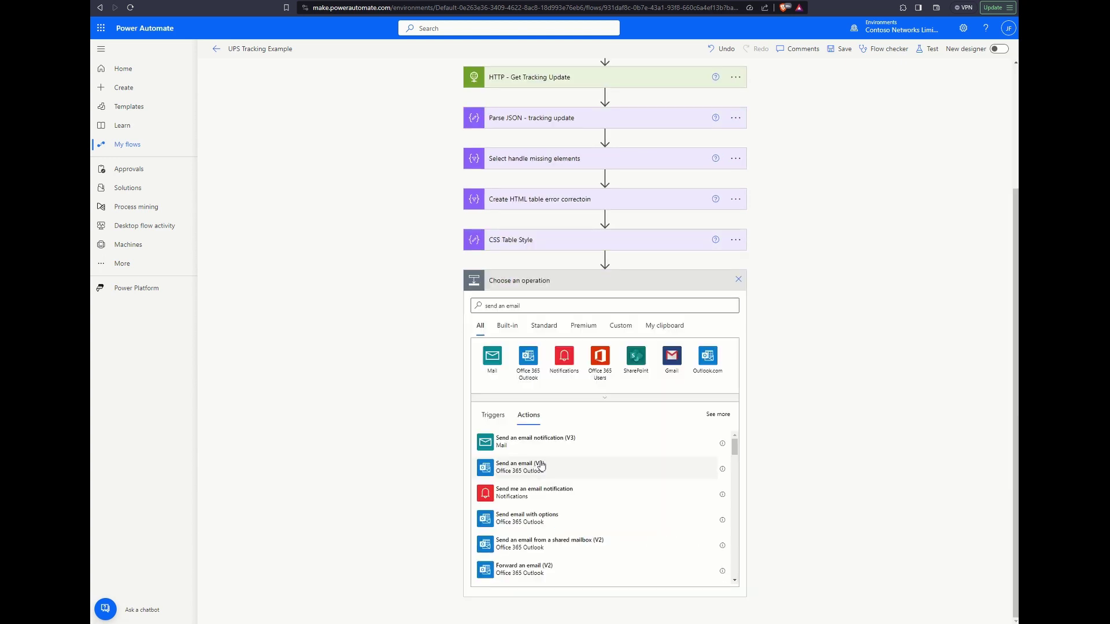
- Add a Send an email (V2) step with subject 'Test UPS shipment status'
{"action": "left_click", "coordinate": [535, 463]}
{"action": "left_click", "coordinate": [564, 483]}
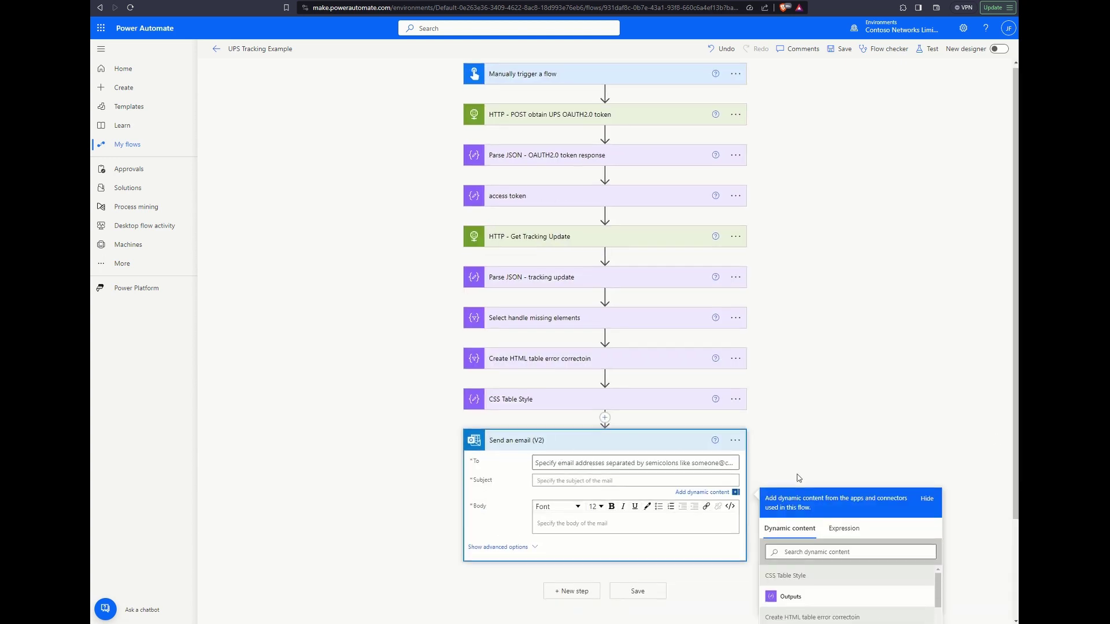
{"action": "scroll", "coordinate": [803, 479], "scroll_direction": "down", "scroll_amount": 2}
{"action": "left_click", "coordinate": [567, 388]}
{"action": "type", "text": "Test"}
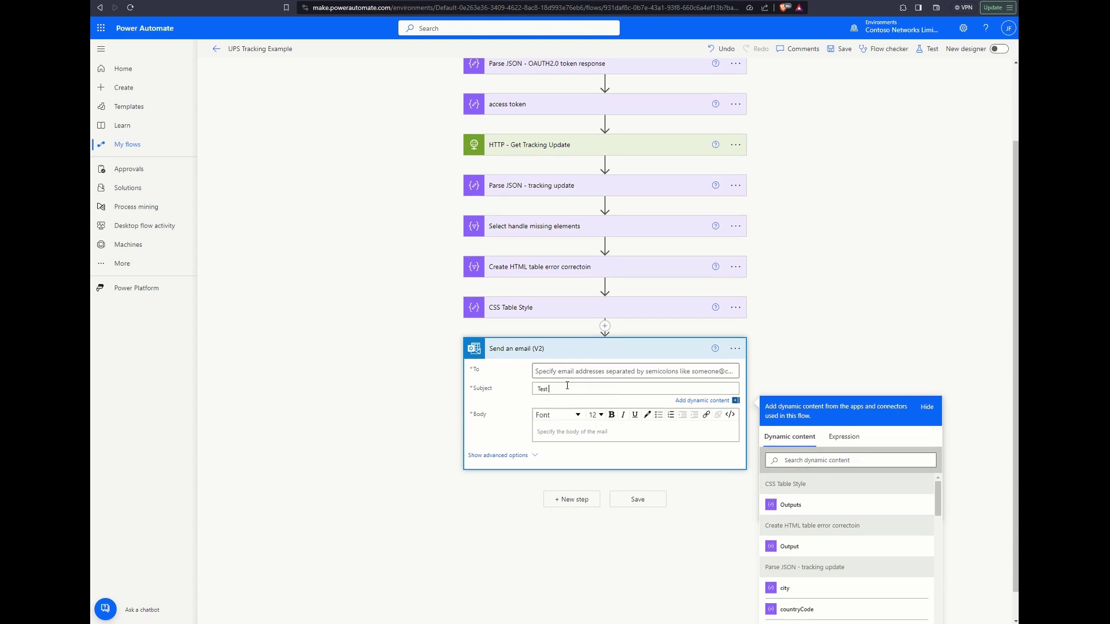
{"action": "type", "text": " UPS shipment status"}
- Replace the email body in code view with the CSS Outputs and the HTML table Output
{"action": "left_click", "coordinate": [614, 431]}
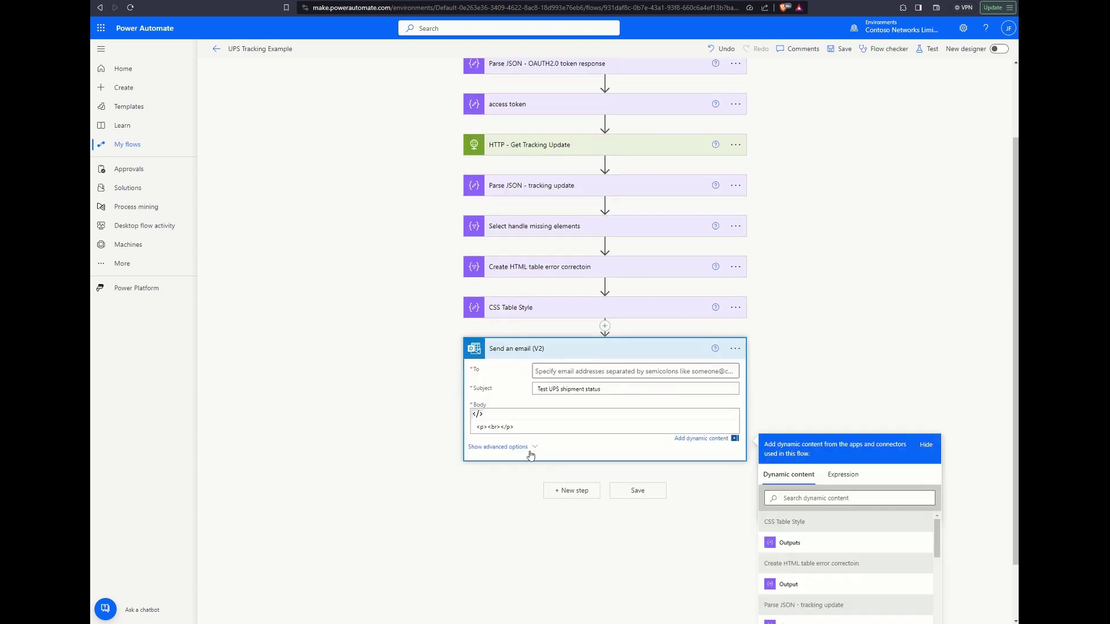
{"action": "left_click", "coordinate": [506, 418]}
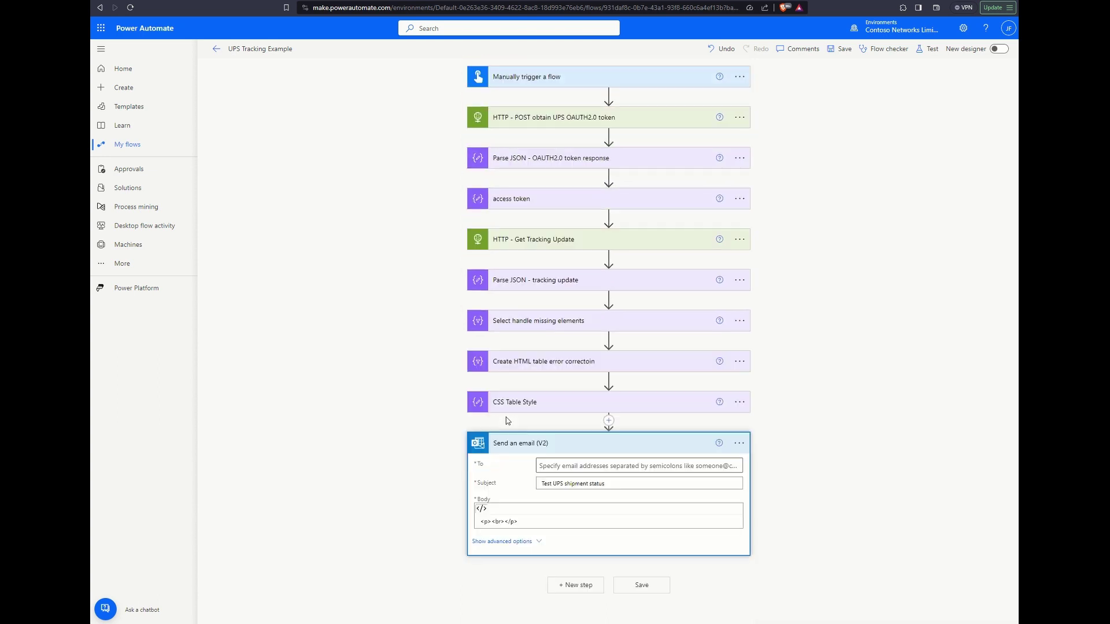
{"action": "left_click", "coordinate": [528, 521]}
{"action": "key", "text": "ctrl+a"}
{"action": "key", "text": "BackSpace"}
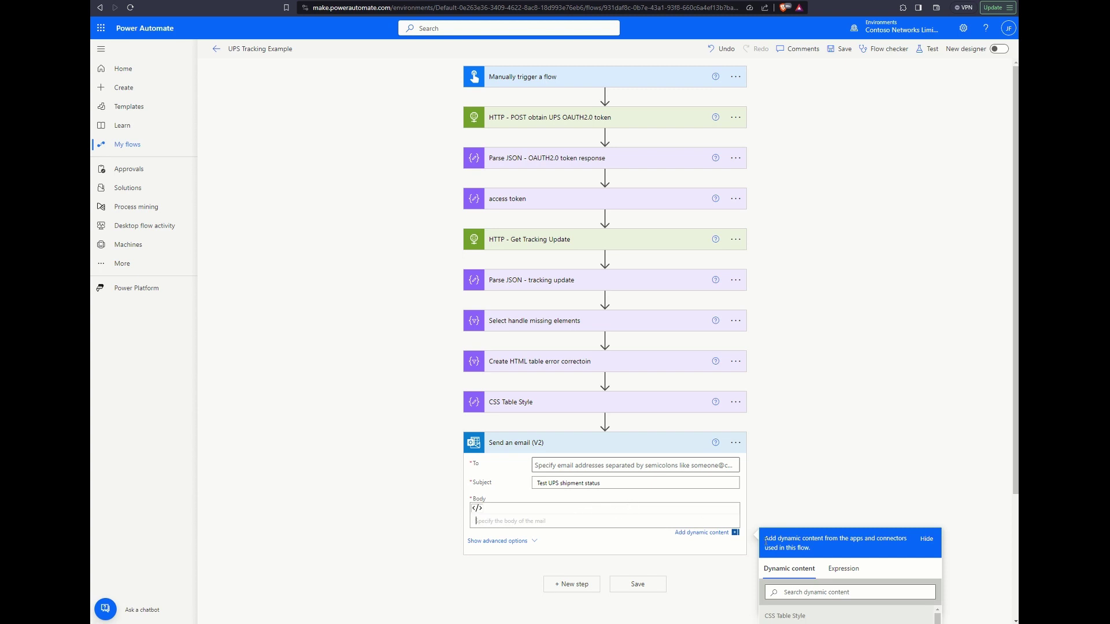
{"action": "scroll", "coordinate": [766, 542], "scroll_direction": "down", "scroll_amount": 2}
{"action": "left_click", "coordinate": [790, 507]}
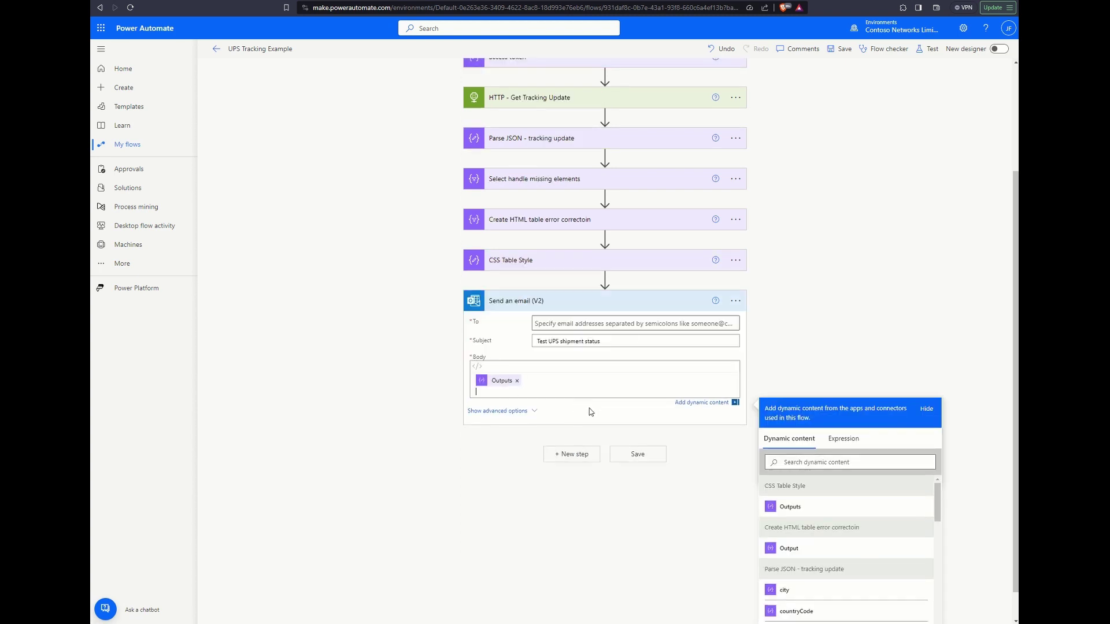
{"action": "left_click", "coordinate": [788, 548]}
{"action": "left_click", "coordinate": [572, 323]}
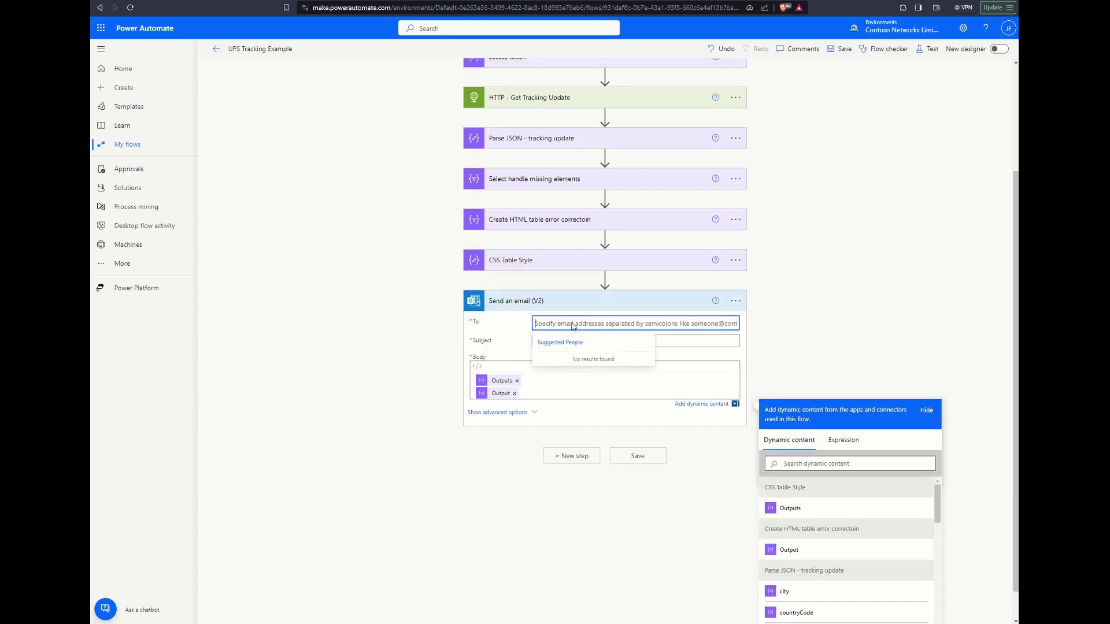
{"action": "scroll", "coordinate": [604, 325], "scroll_direction": "up", "scroll_amount": 2}
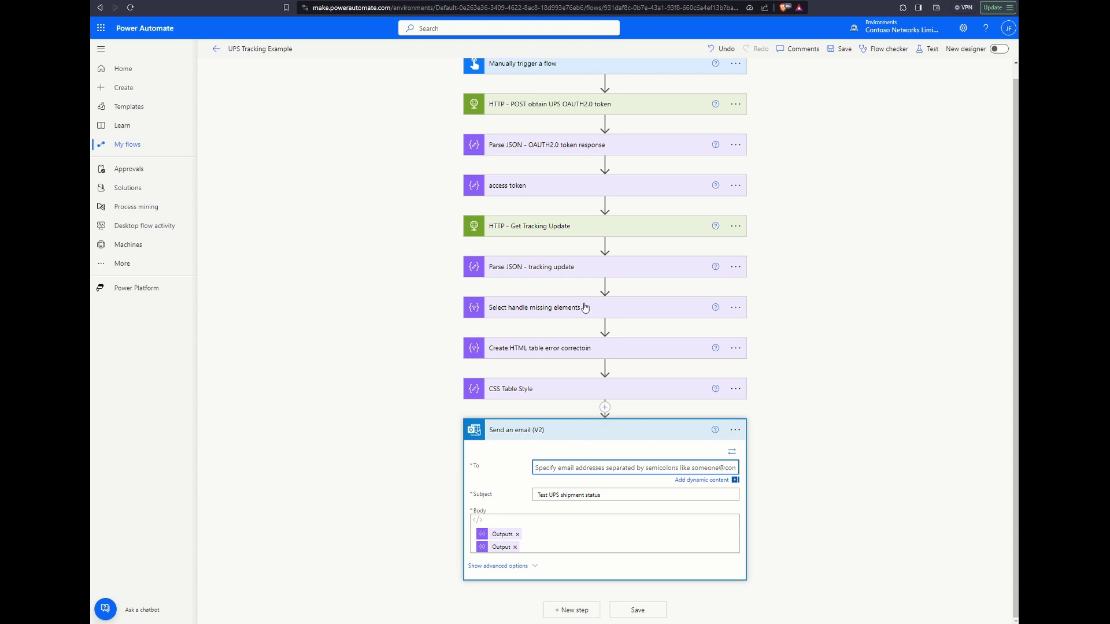
{"action": "left_click", "coordinate": [670, 300]}
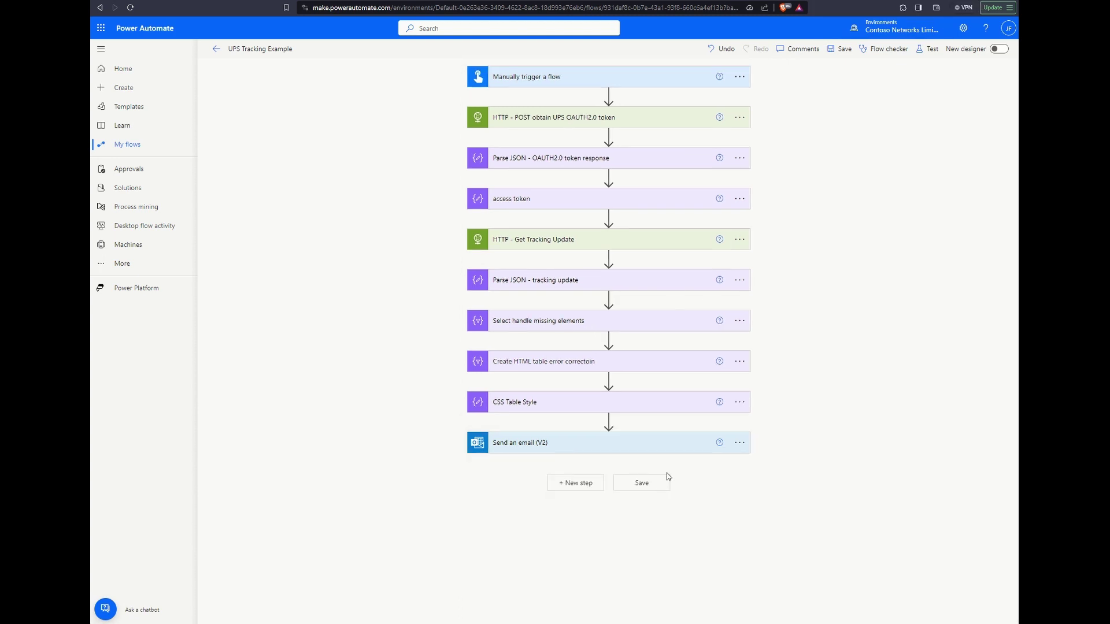
- Save the flow, run it manually, and refresh the run history to confirm it succeeded
{"action": "left_click", "coordinate": [657, 483]}
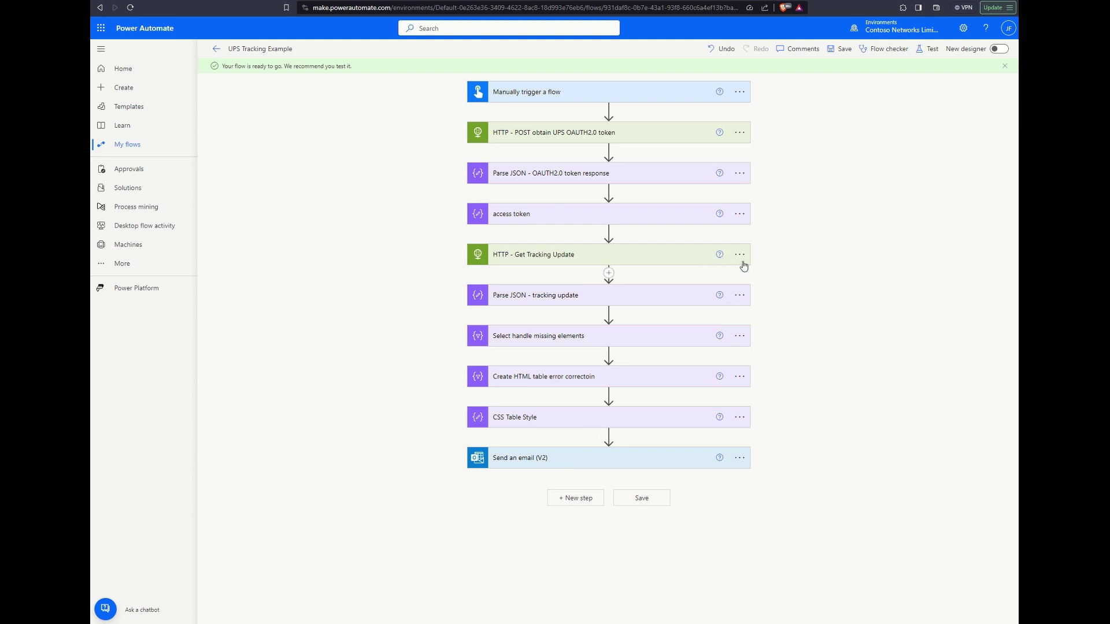
{"action": "left_click", "coordinate": [217, 50]}
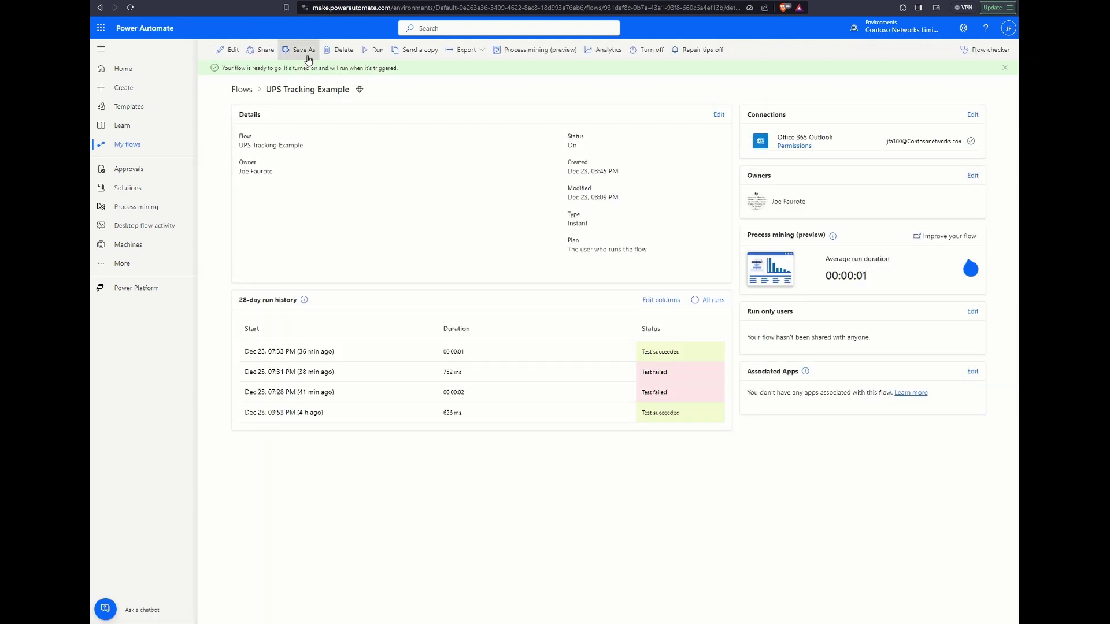
{"action": "left_click", "coordinate": [373, 52]}
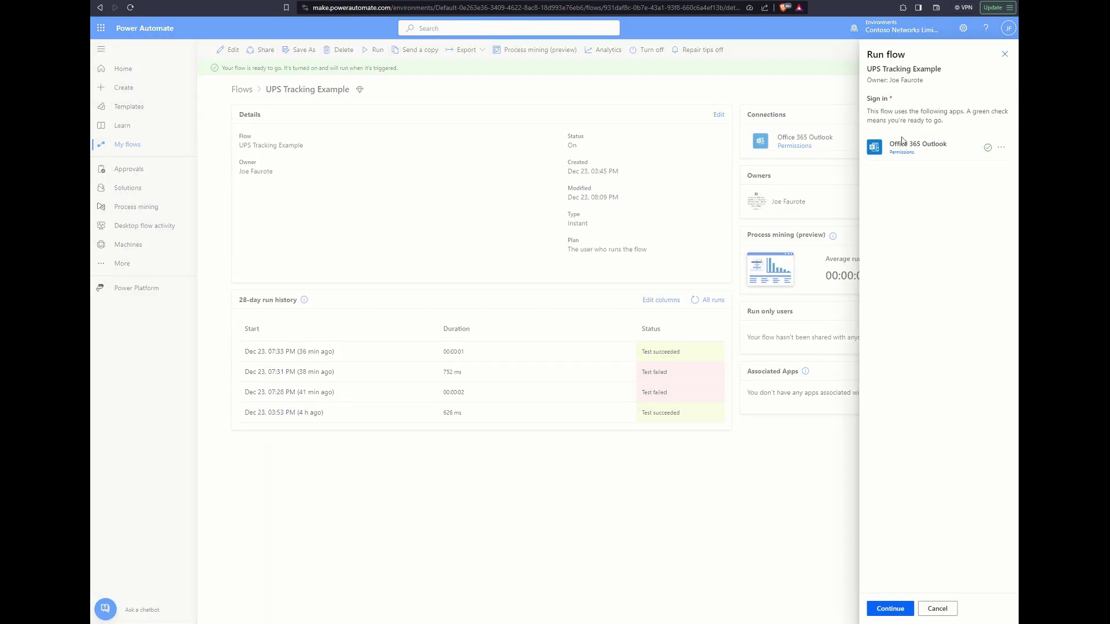
{"action": "left_click", "coordinate": [902, 609]}
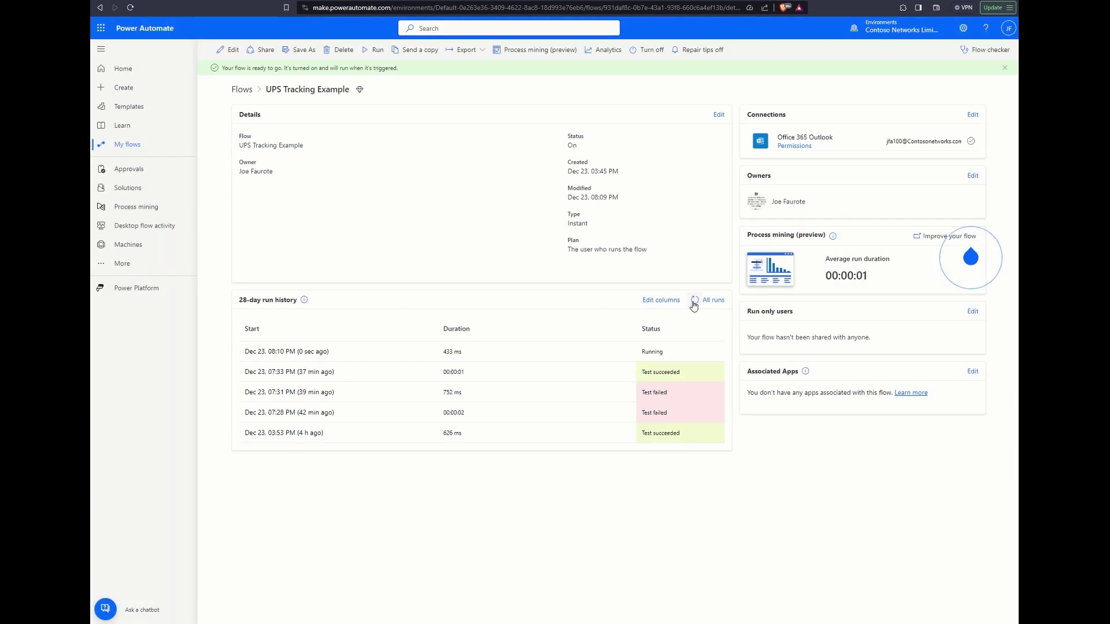
{"action": "left_click", "coordinate": [695, 300]}
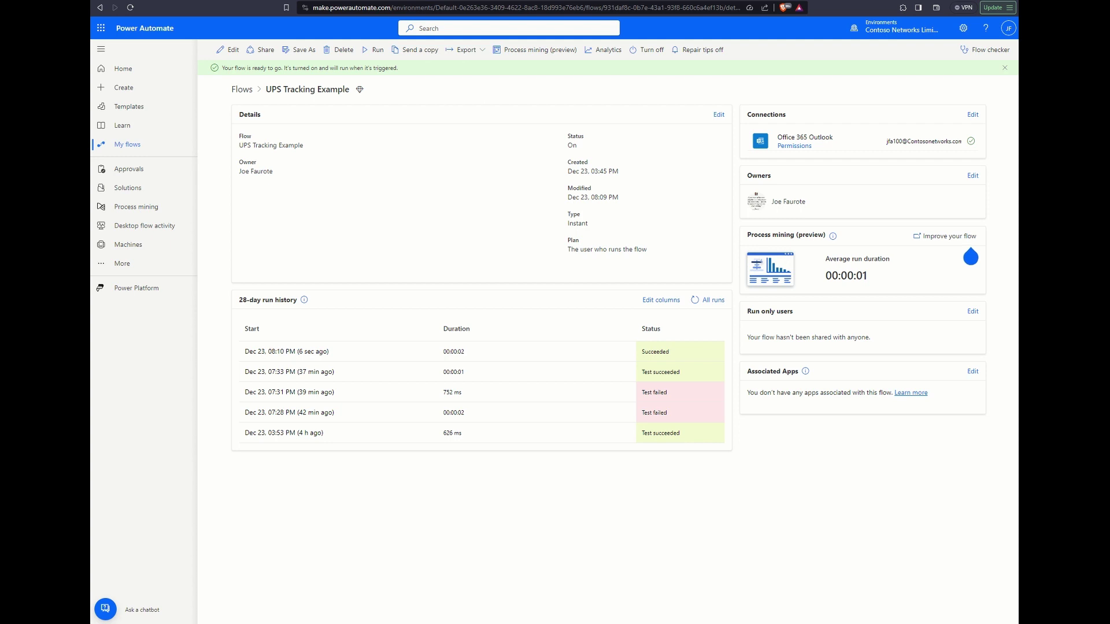
{"action": "key", "text": "alt+Tab"}
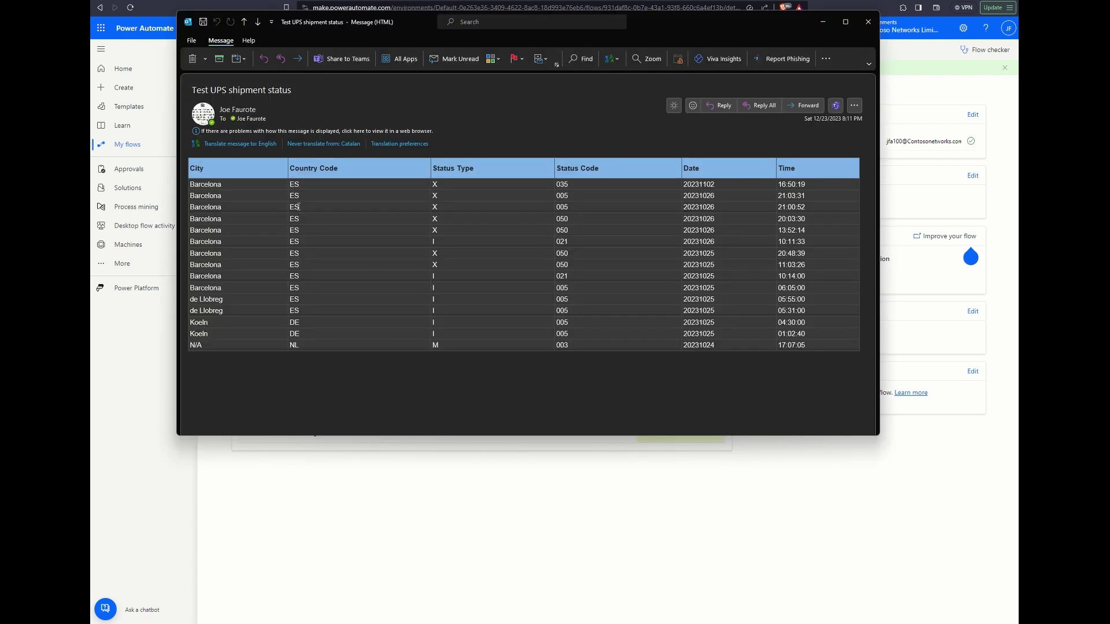
{"action": "left_click_drag", "start_coordinate": [228, 166], "coordinate": [178, 341]}
{"action": "left_click_drag", "start_coordinate": [471, 187], "coordinate": [463, 324]}
{"action": "left_click_drag", "start_coordinate": [712, 185], "coordinate": [706, 347]}
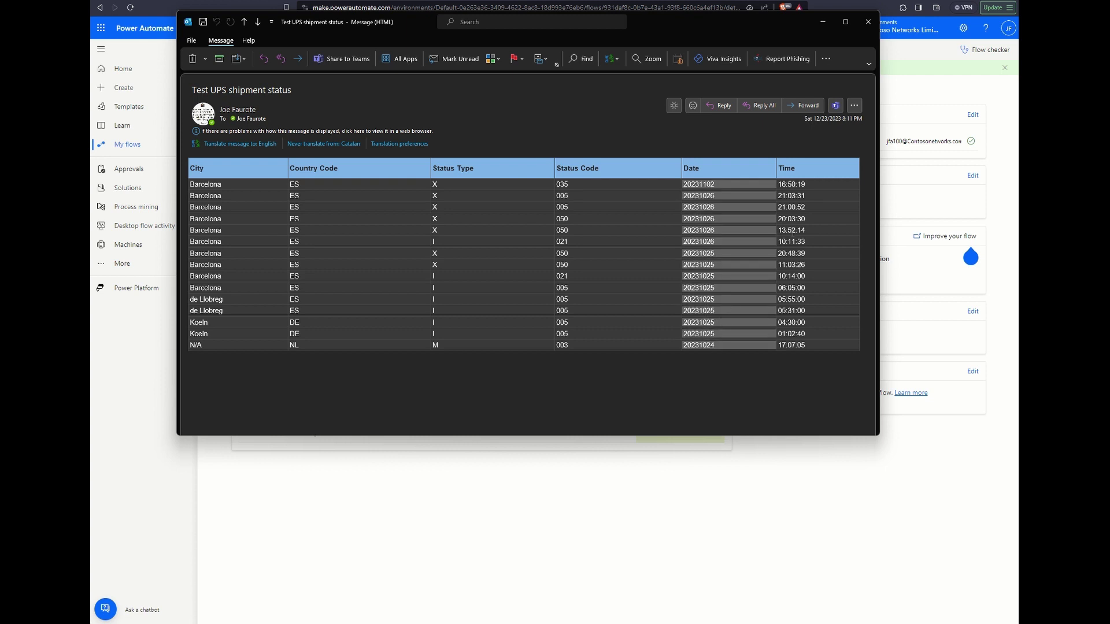
{"action": "left_click_drag", "start_coordinate": [789, 186], "coordinate": [801, 351]}
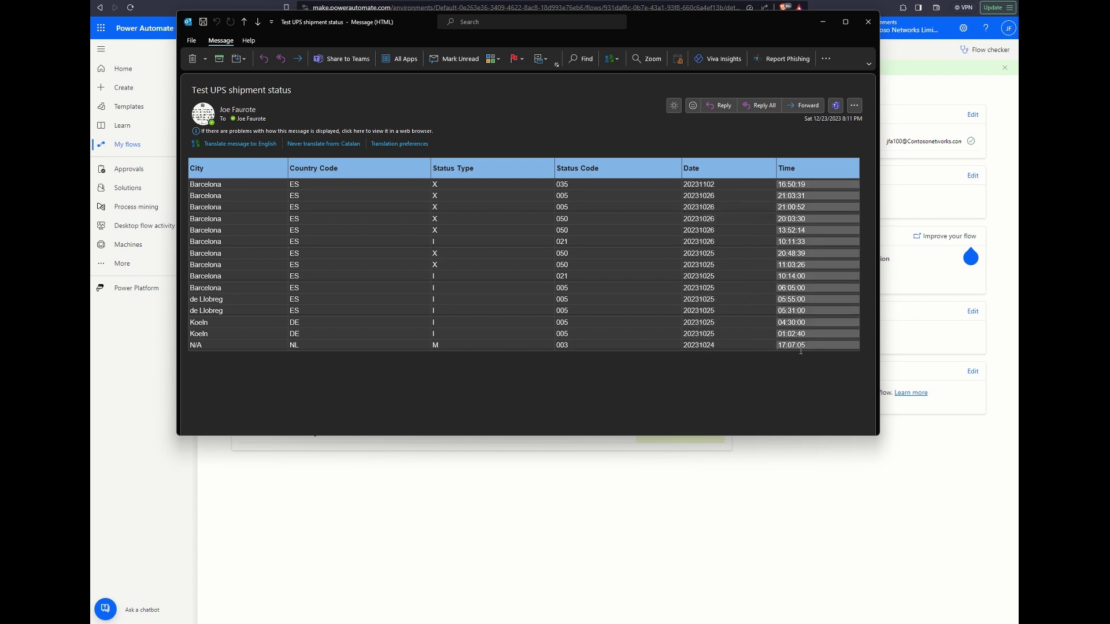